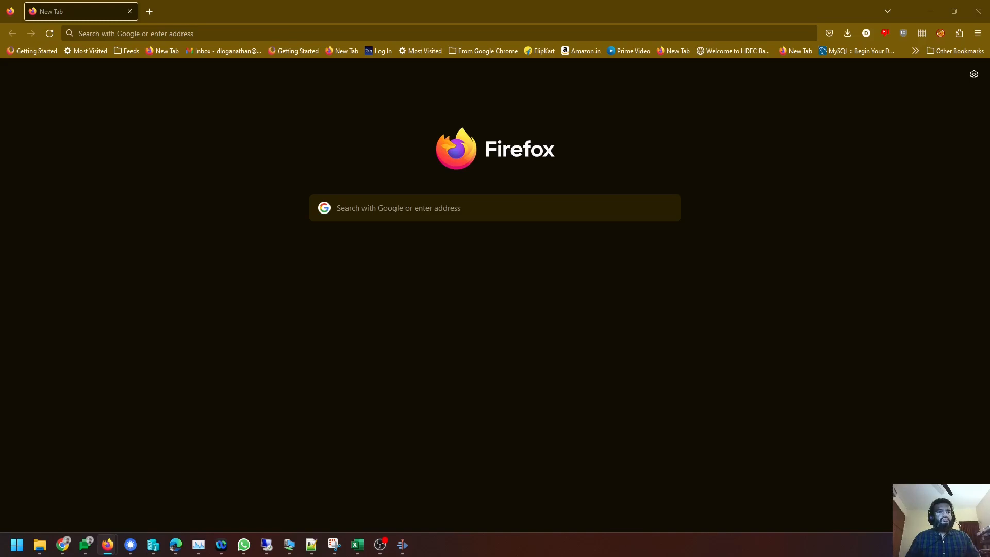
Switch from the blank Firefox tab to the Hyper-V Manager window.
key("alt+Tab")
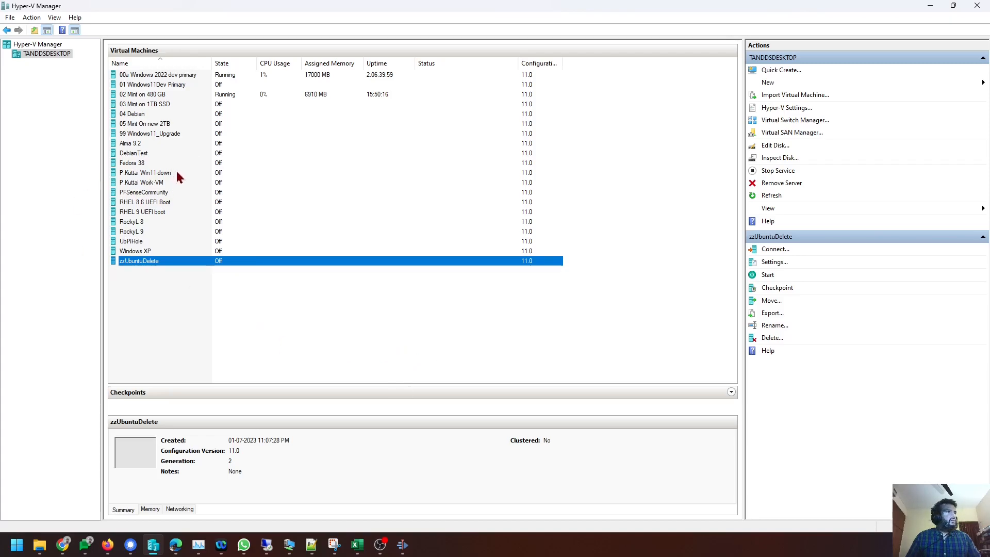
Review the RHEL 9, RHEL 8.6, RockyL 8, RockyL 9 and Alma 9.2 machines, opening Alma 9.2.
left_click(160, 213)
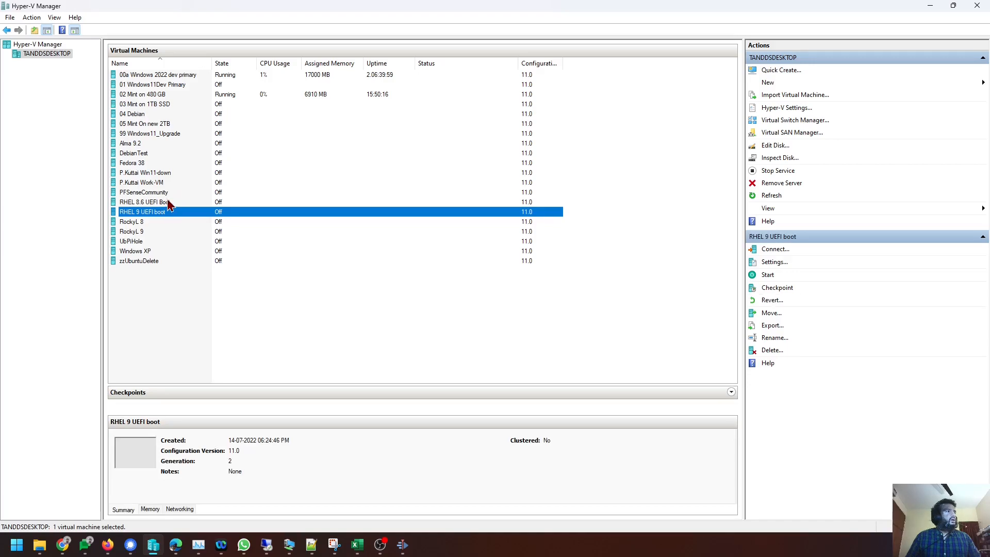
left_click(167, 201)
left_click(162, 223)
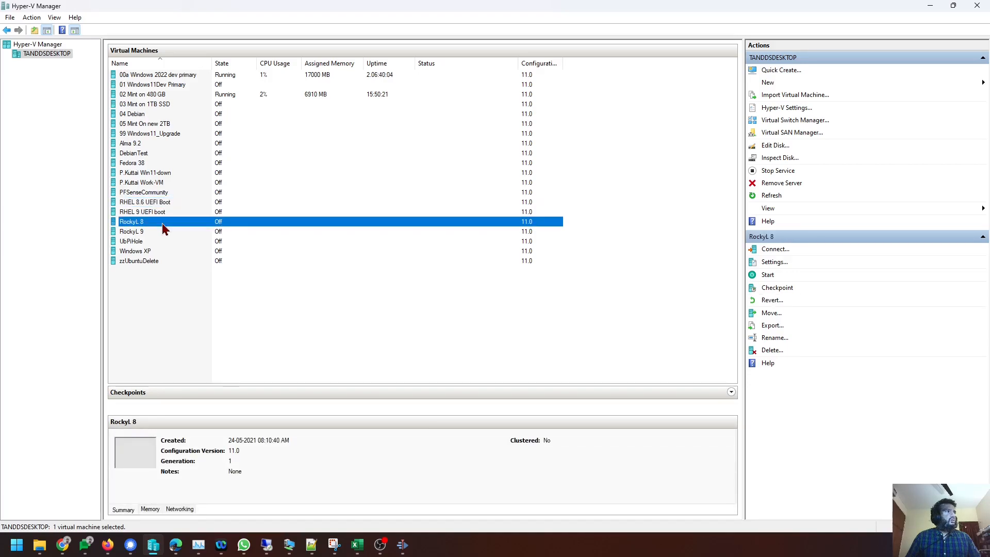
left_click(165, 230)
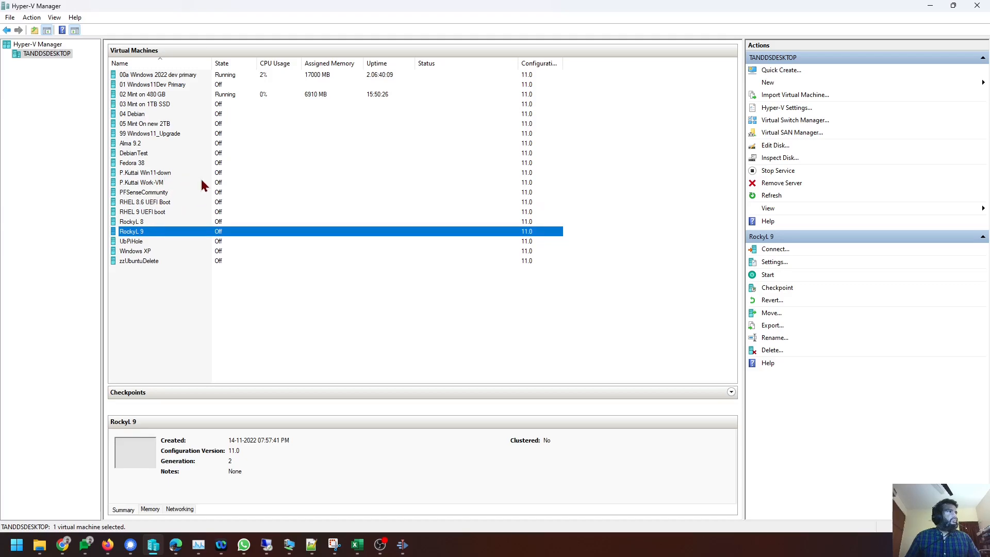
left_click(165, 145)
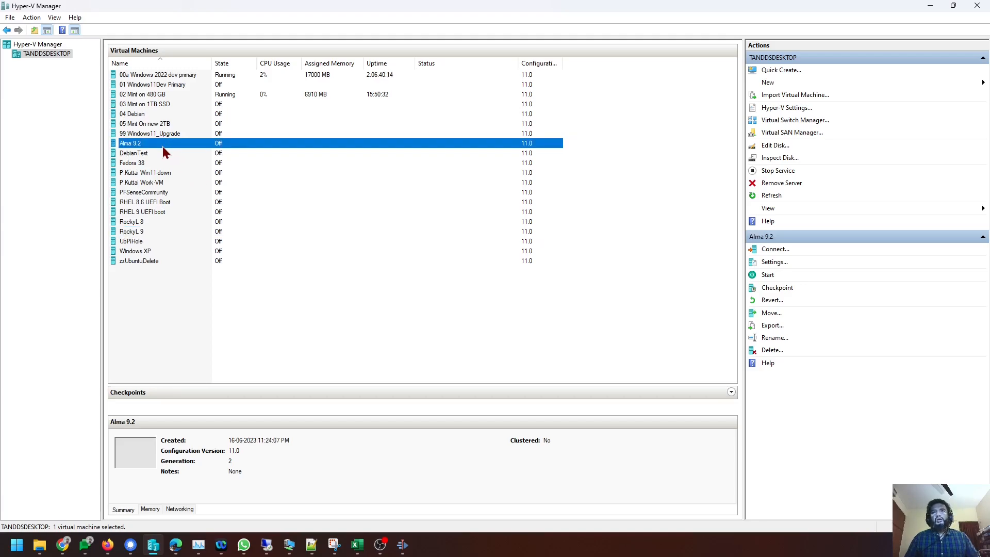
double_click(178, 144)
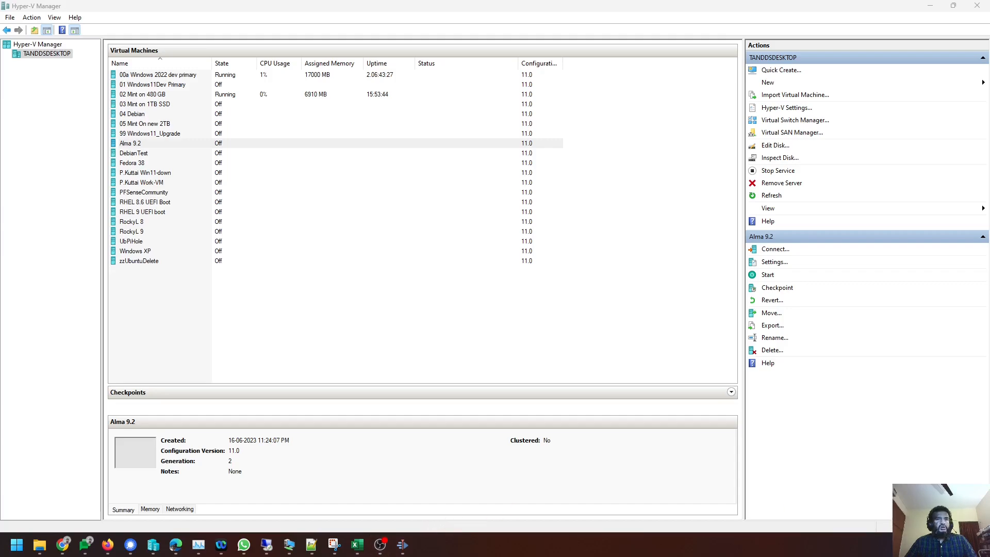
key("alt+Tab")
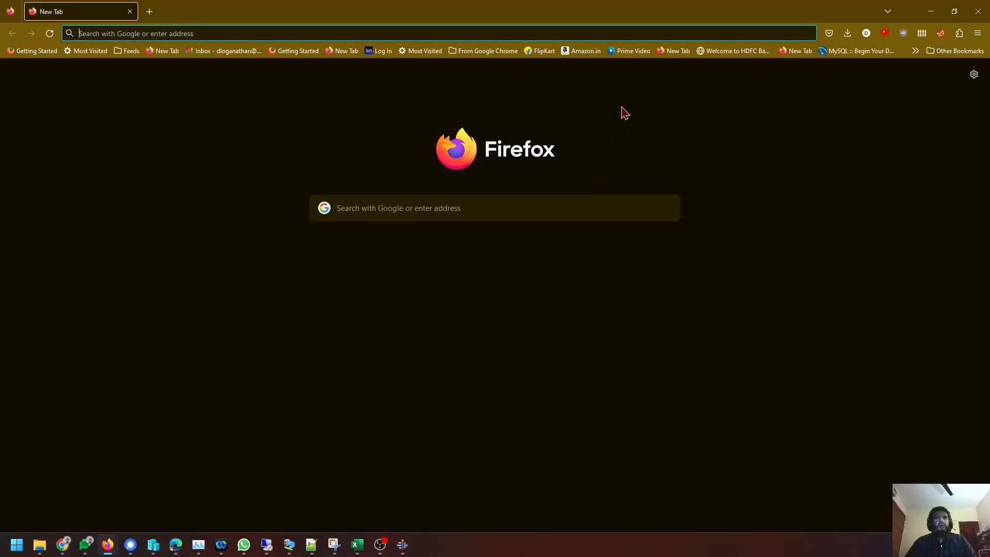
left_click(252, 29)
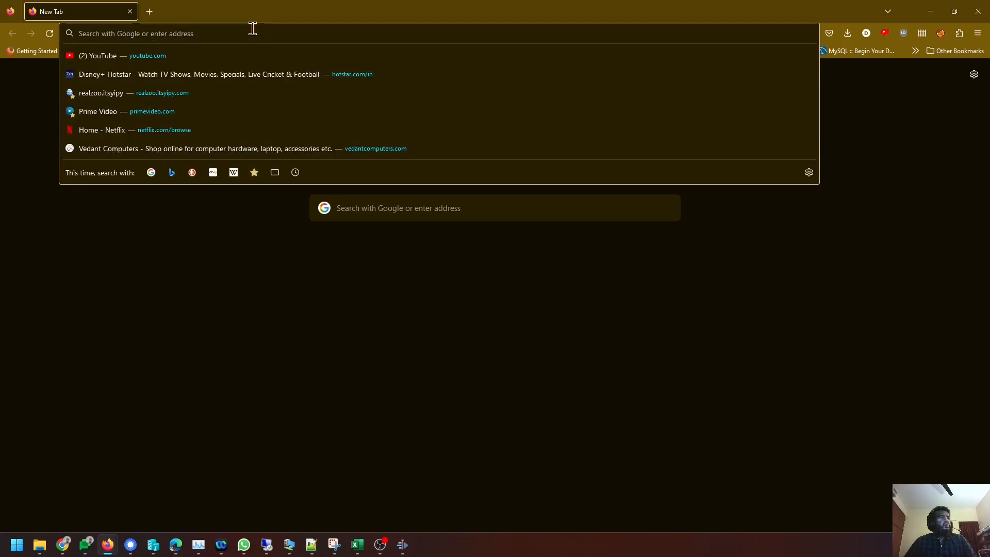
type("https://ubuntu.com/")
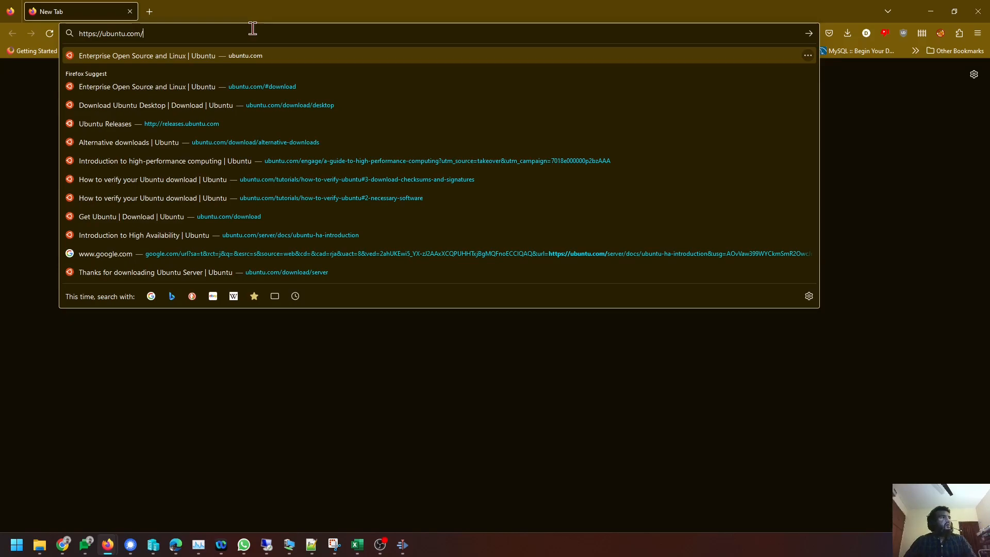
key("Return")
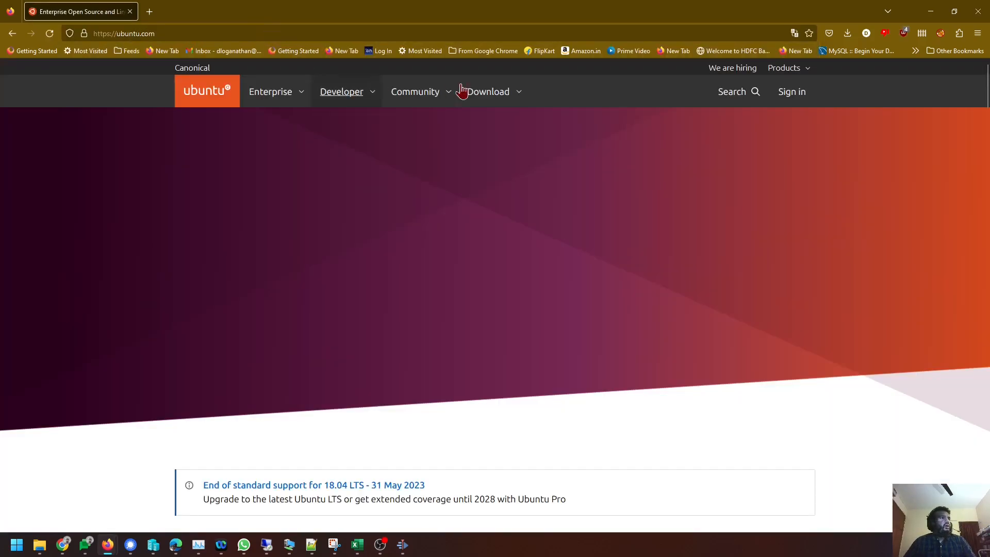
Go to the Ubuntu Desktop download page and download the 23.04 release.
left_click(511, 89)
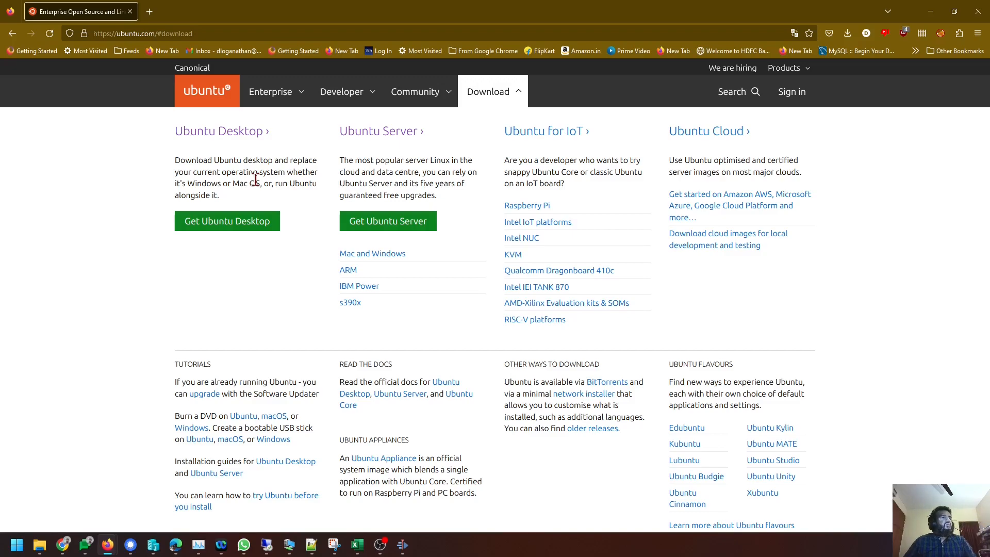
left_click(223, 221)
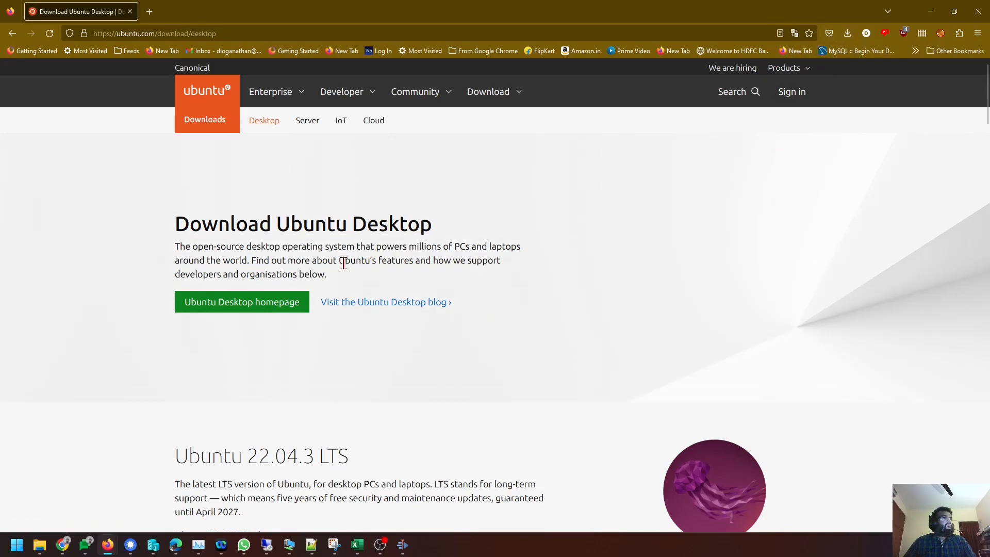
scroll(372, 262, "down", 5)
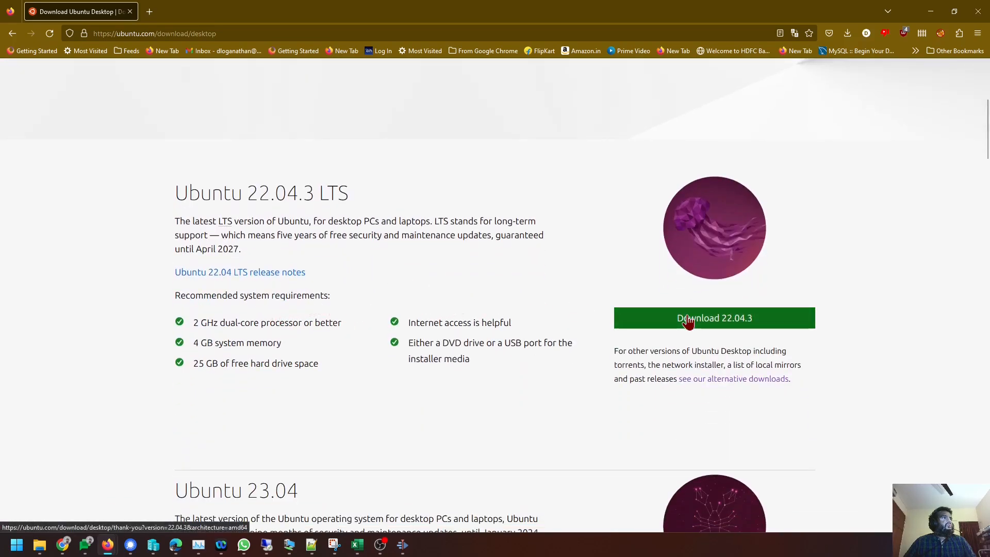
scroll(674, 327, "down", 3)
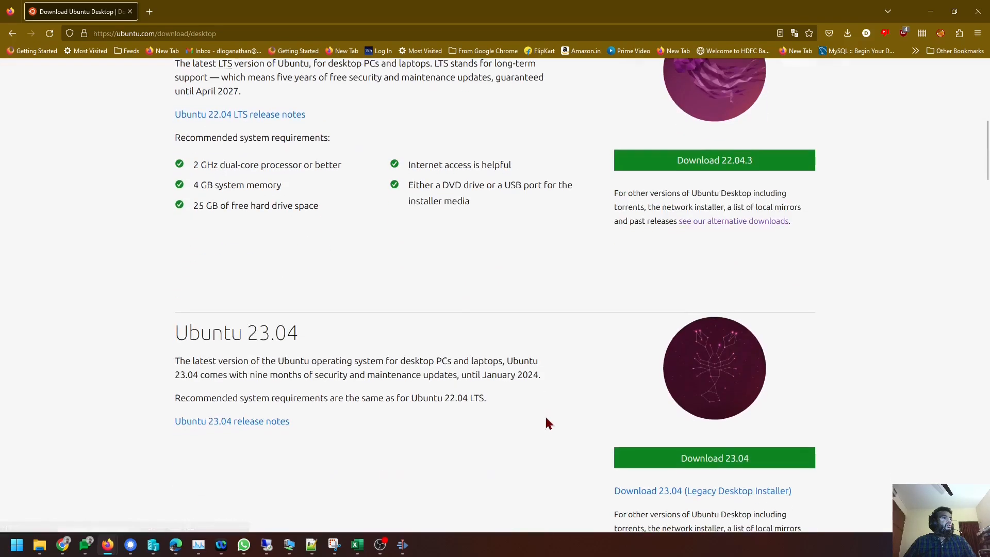
left_click(670, 466)
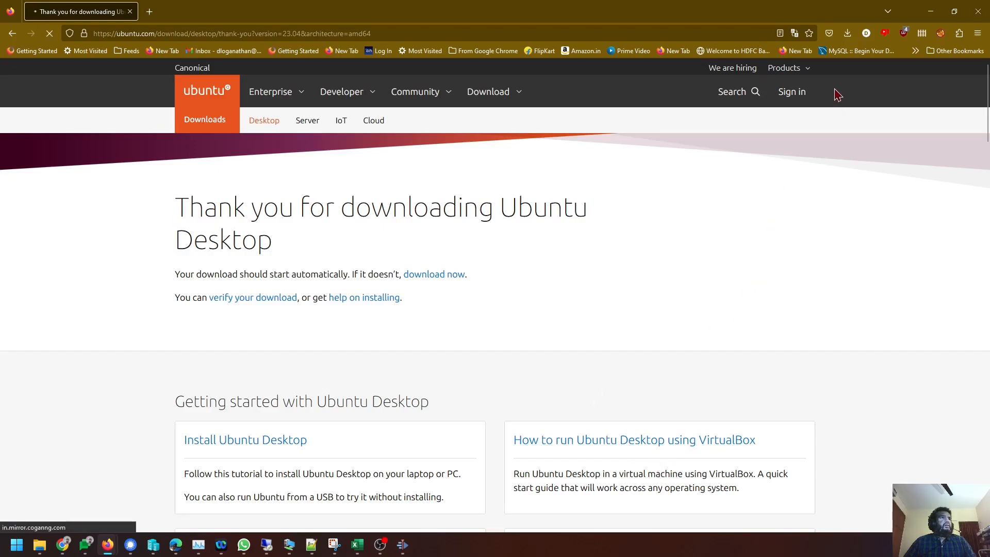
left_click(846, 35)
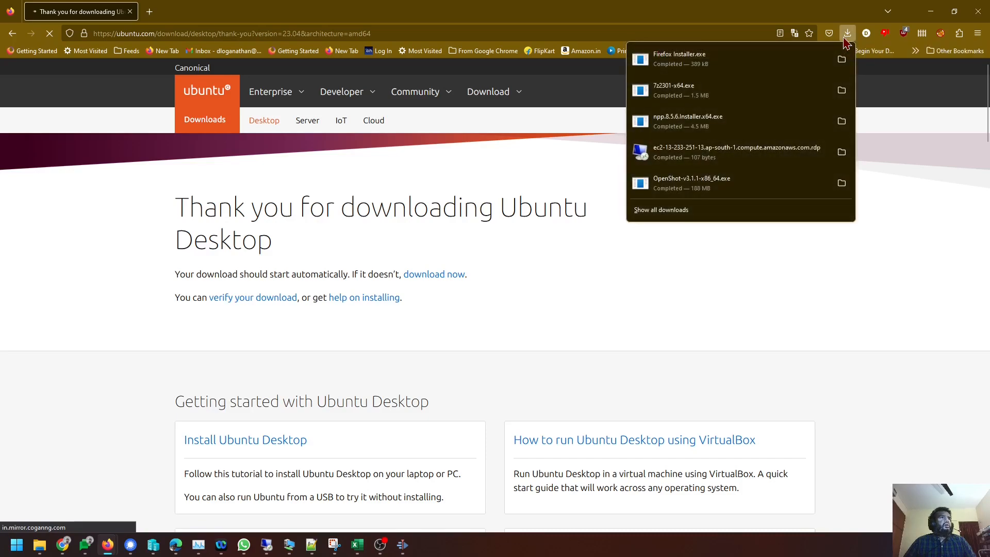
left_click(846, 35)
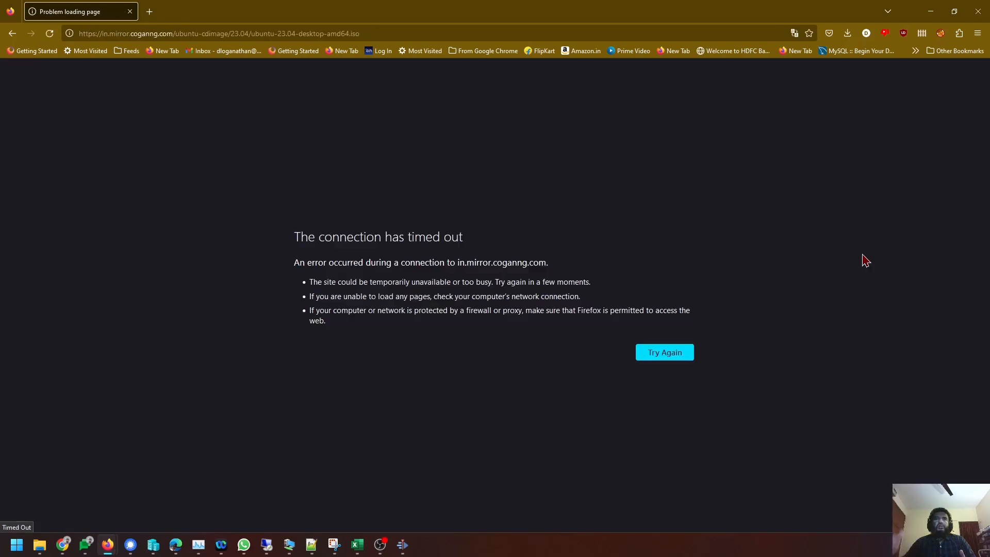
left_click(12, 34)
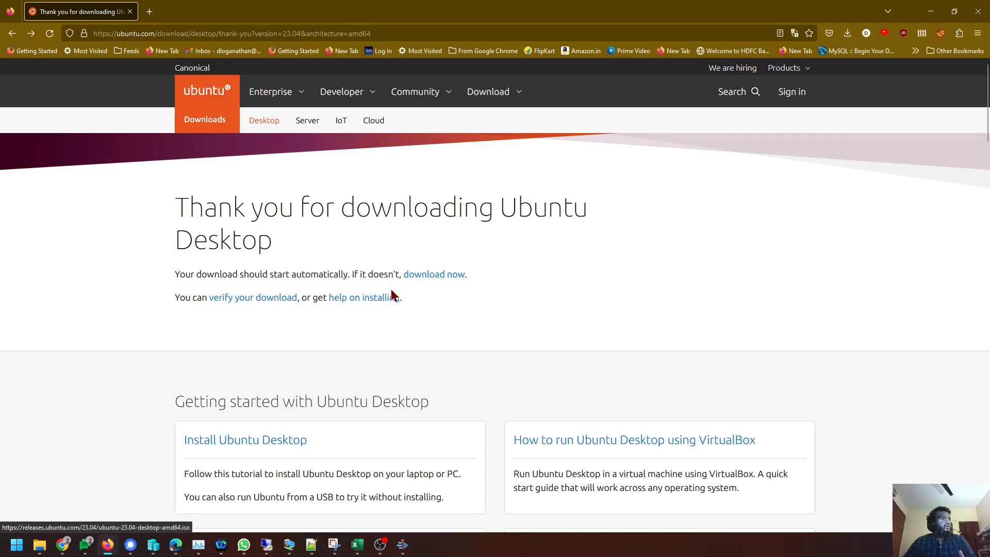
Restart the ubuntu-23.04-desktop-amd64.iso download and view it in an enlarged downloads Library window.
left_click(443, 278)
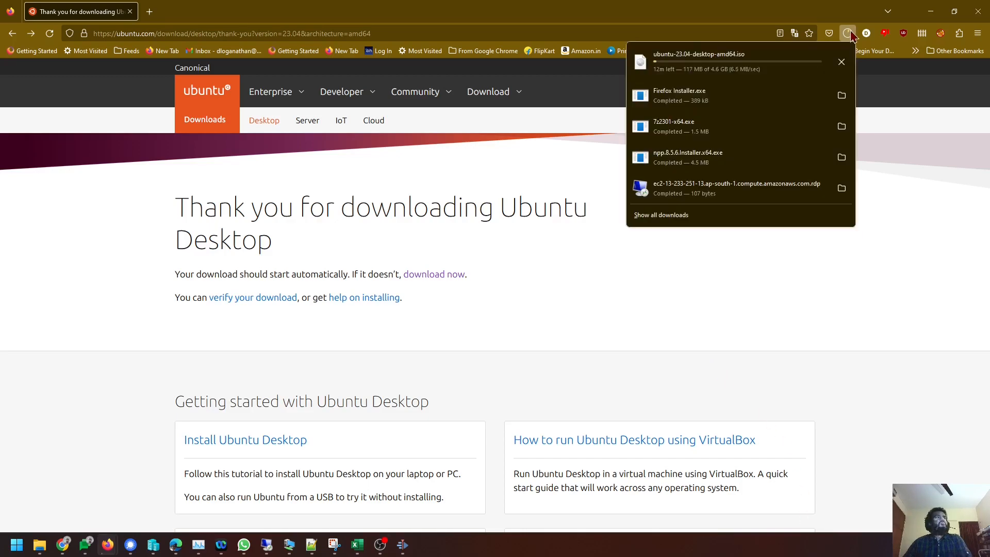
left_click(661, 215)
left_click_drag(548, 150, 513, 49)
left_click_drag(712, 305, 923, 478)
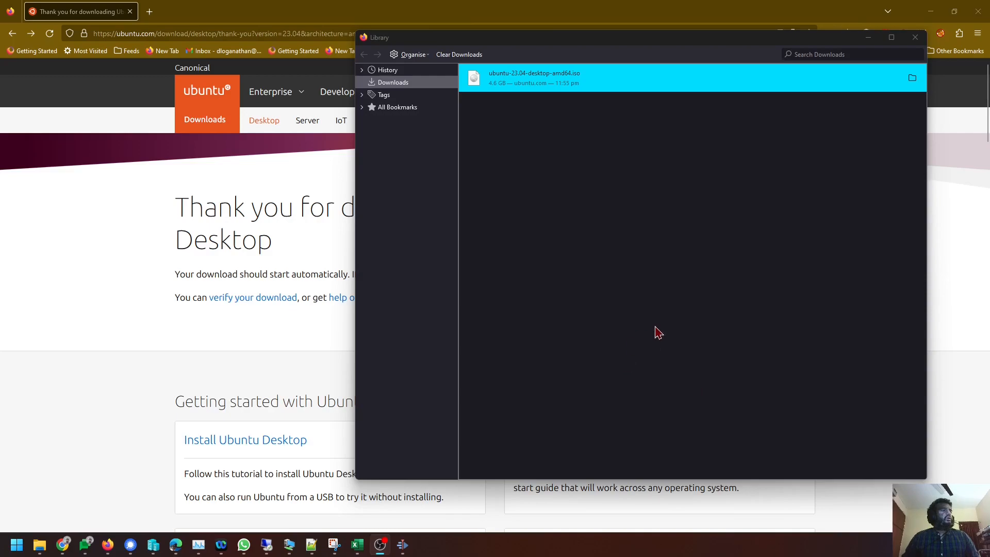
Start a new virtual machine in Hyper-V Manager and advance to the naming page.
left_click(923, 8)
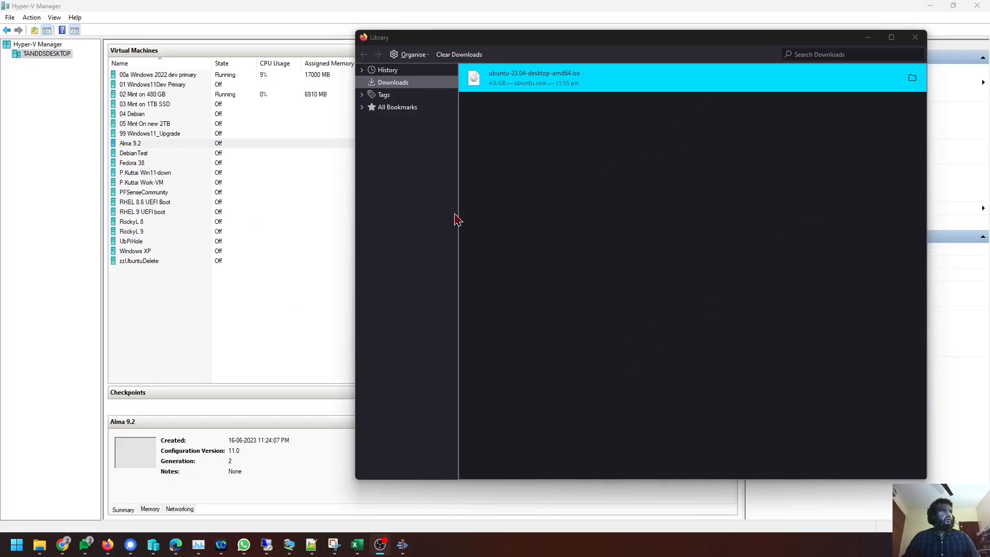
right_click(153, 313)
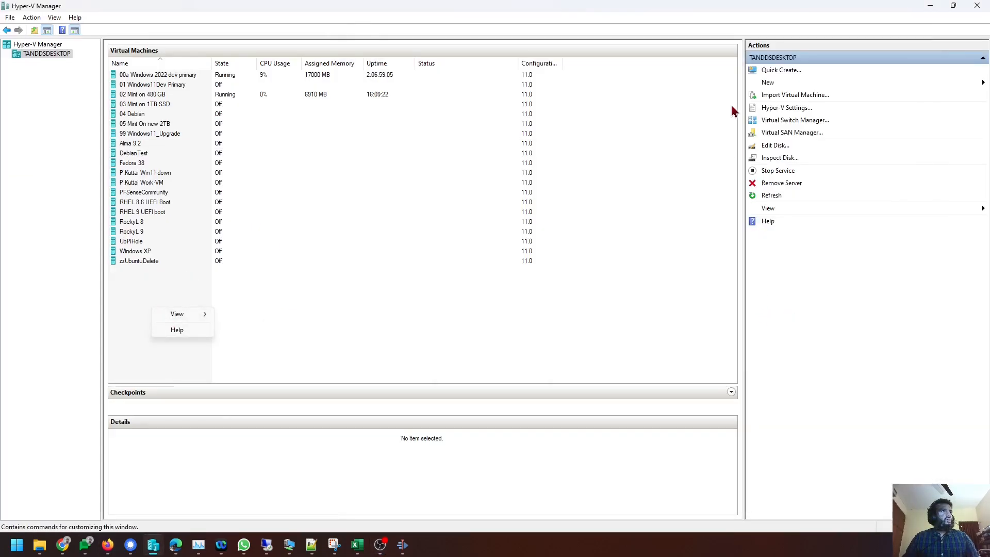
left_click(785, 82)
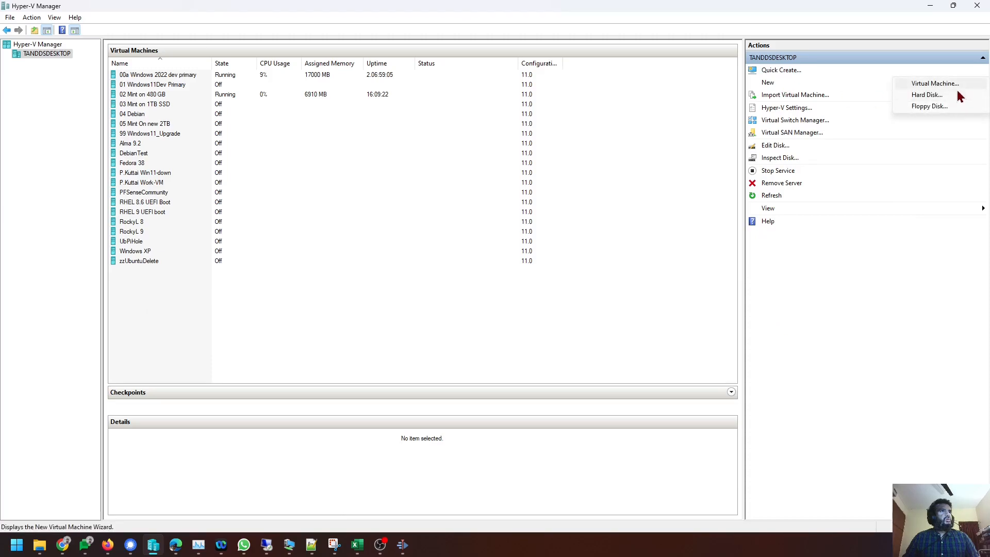
left_click(954, 85)
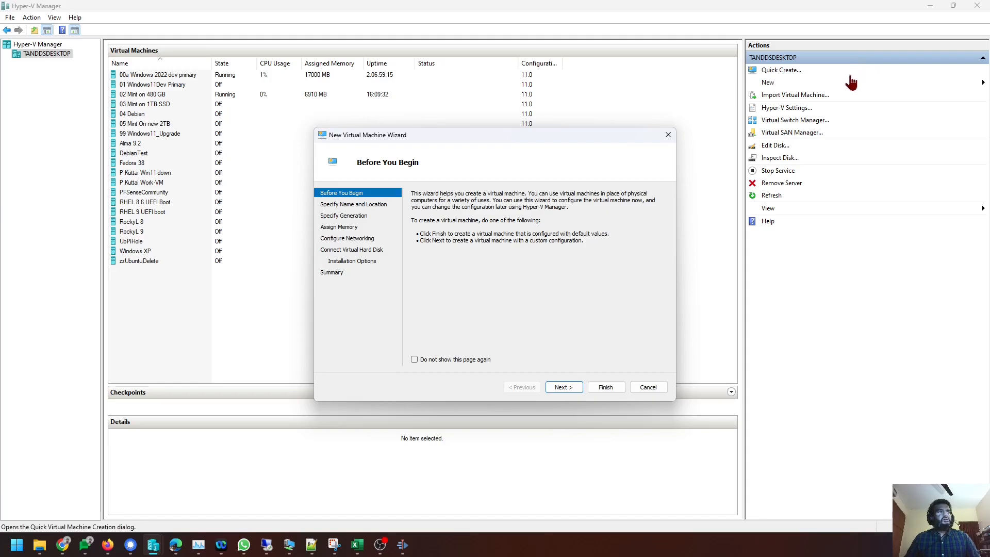
left_click(569, 392)
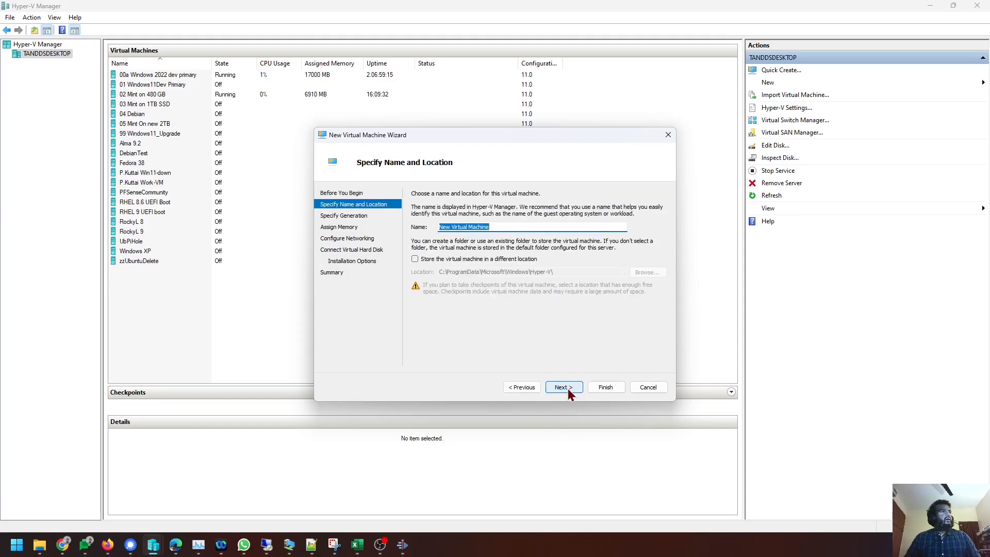
Store the machine in a newly created C:\VMTemp folder.
left_click(516, 262)
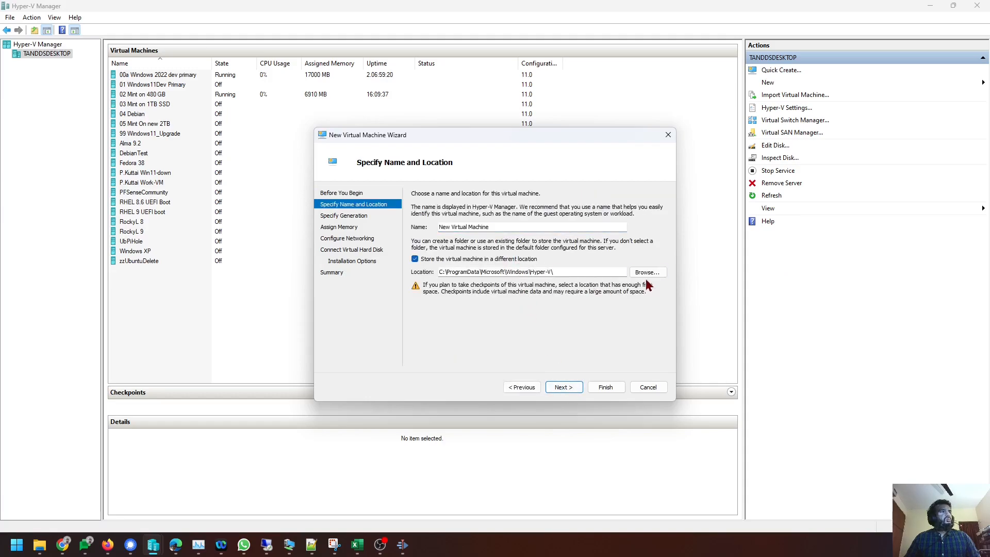
left_click(648, 272)
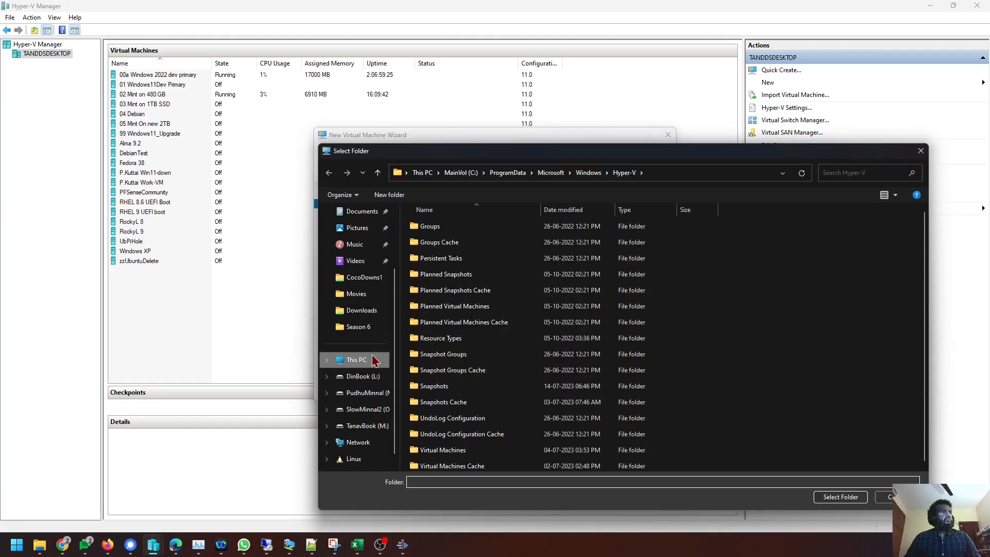
left_click(375, 360)
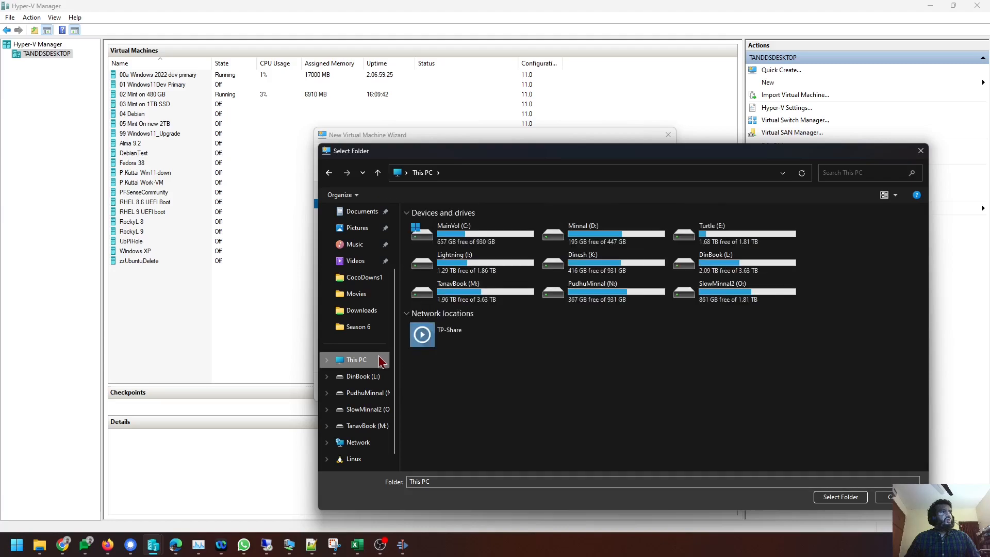
left_click(493, 241)
double_click(492, 240)
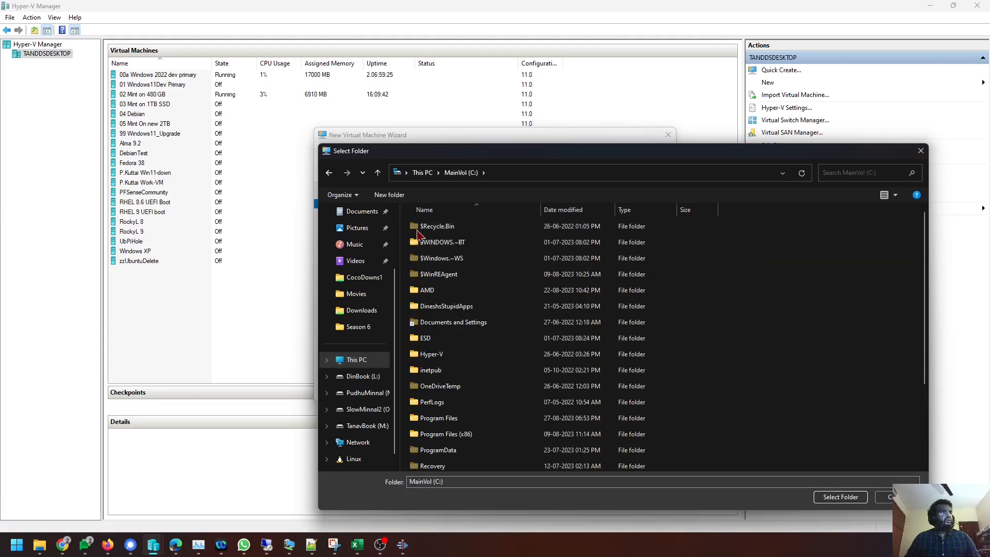
key("ctrl+shift+n")
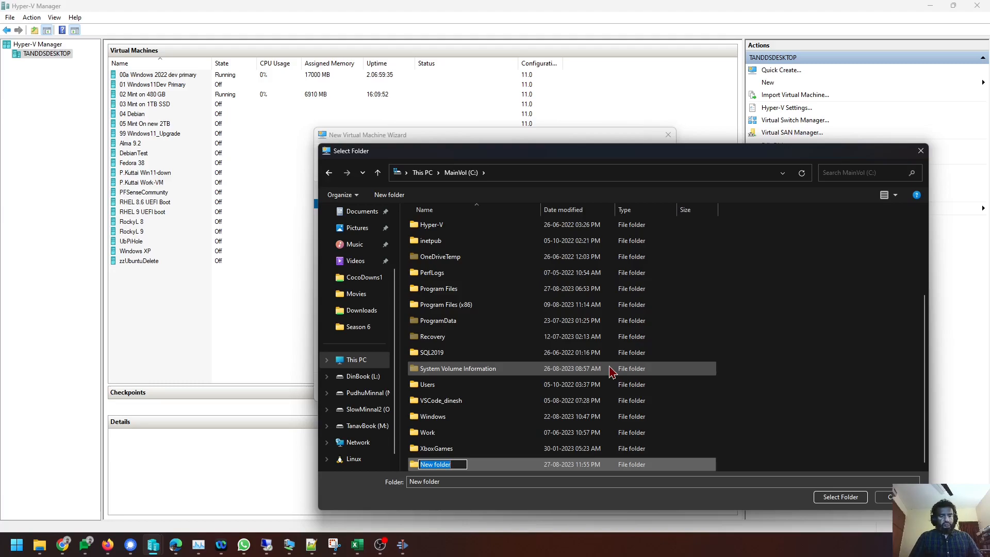
type("VMTemp")
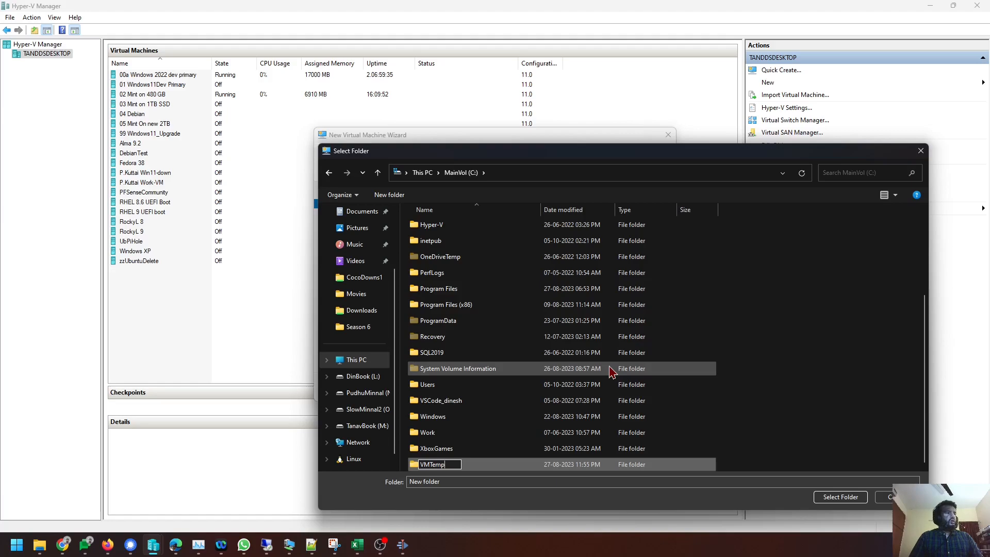
key("Return")
key("Return")
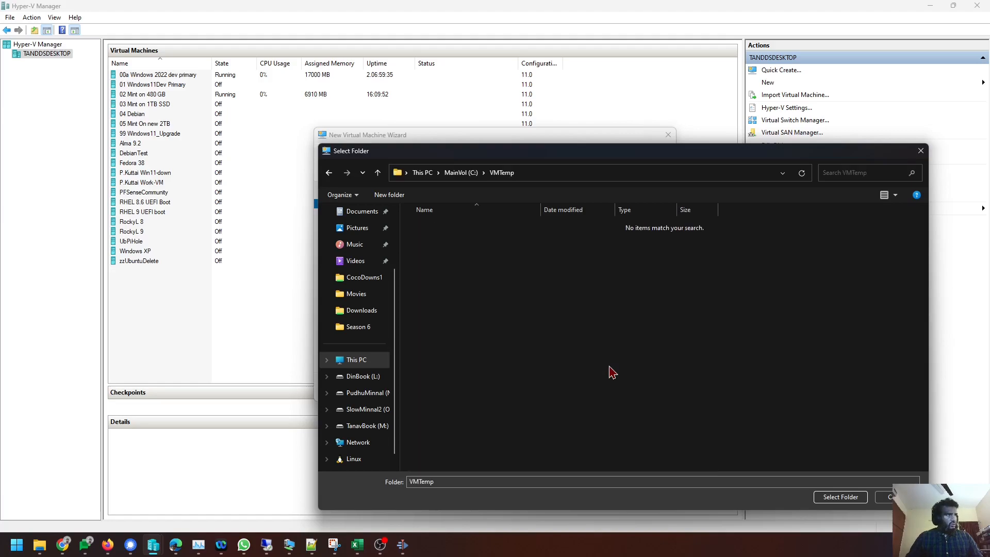
left_click(838, 497)
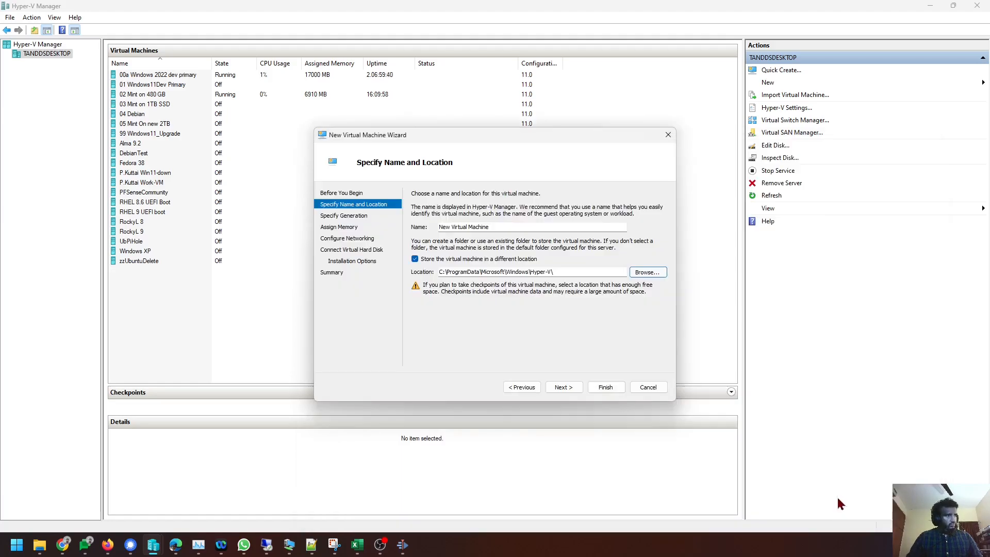
Replace the default name with 'zzDelteUbuntu UEFI' and continue to the generation page.
left_click(525, 225)
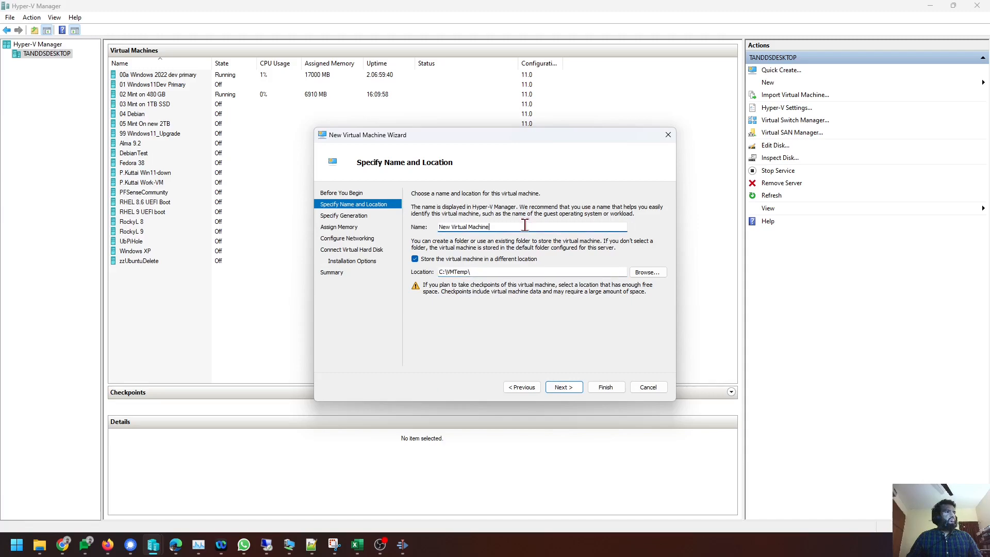
double_click(525, 225)
left_click(525, 225)
key("ctrl+a")
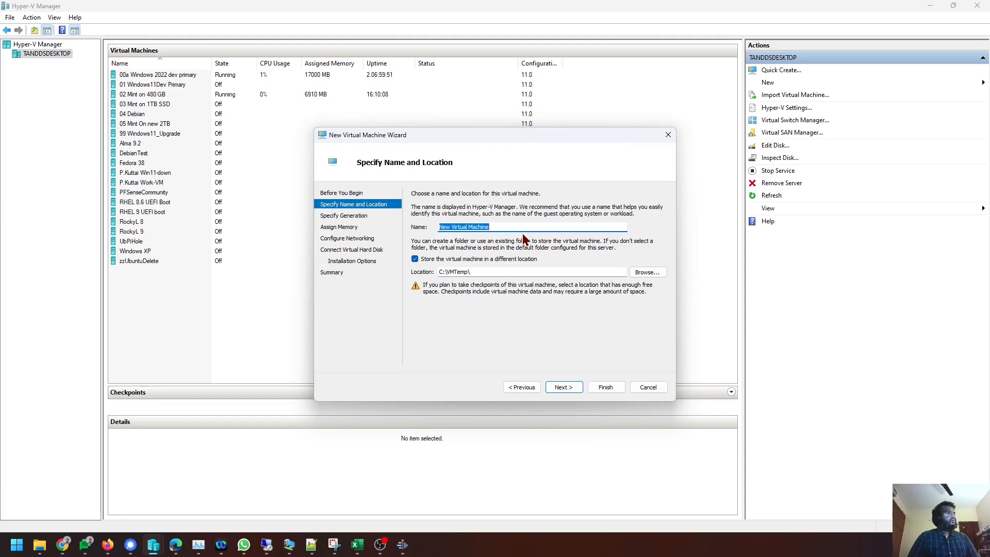
type("zzDe;")
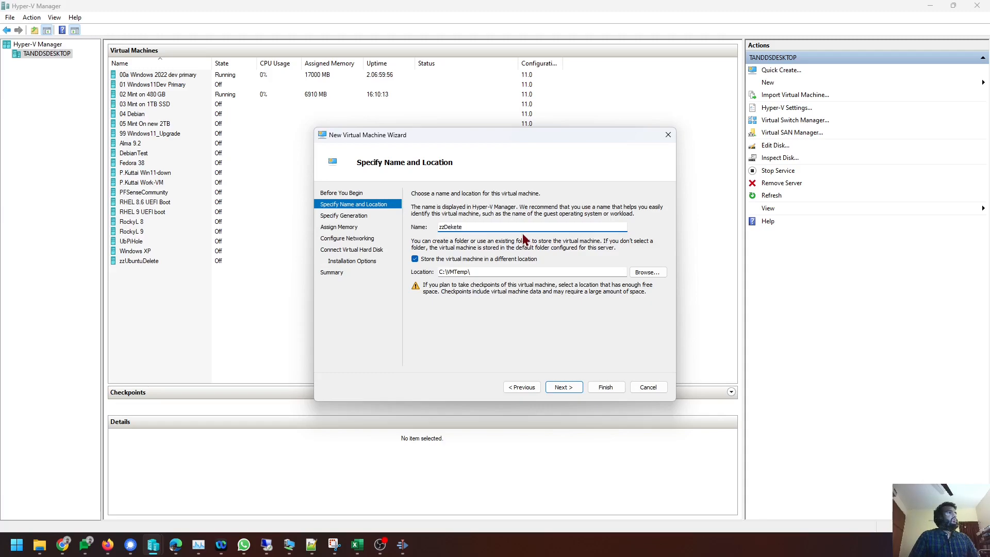
type("lteUbuntu UEFI")
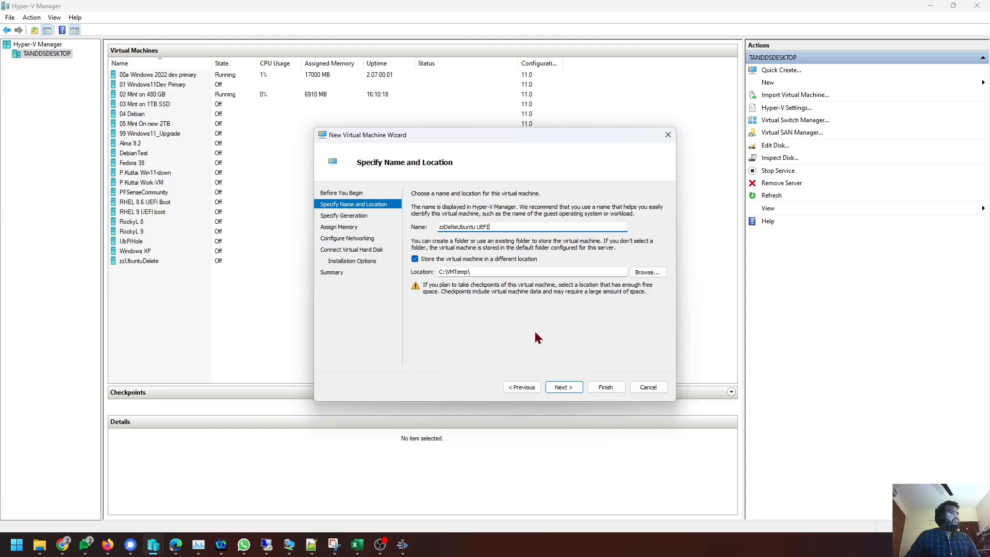
left_click(568, 390)
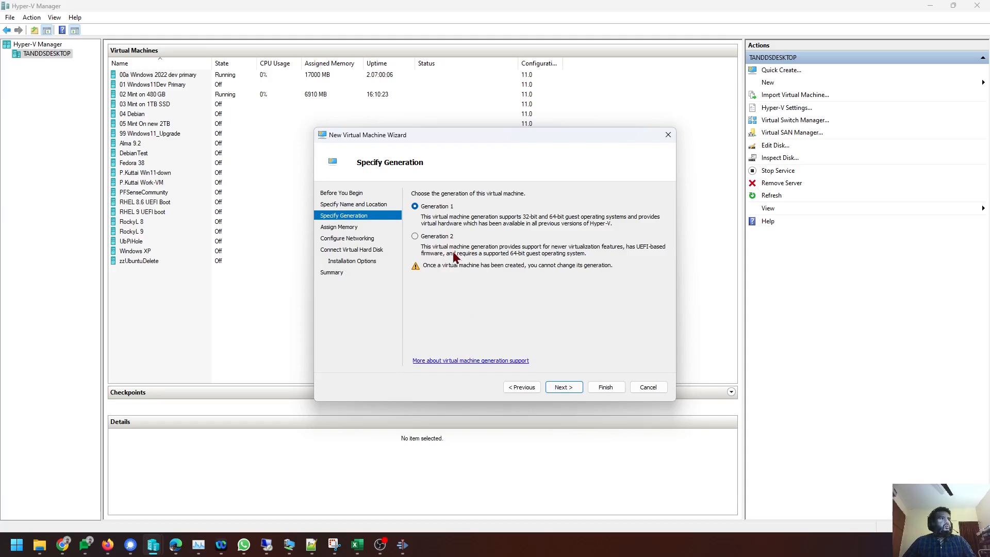
Choose Generation 2 and continue to the memory settings.
left_click(440, 238)
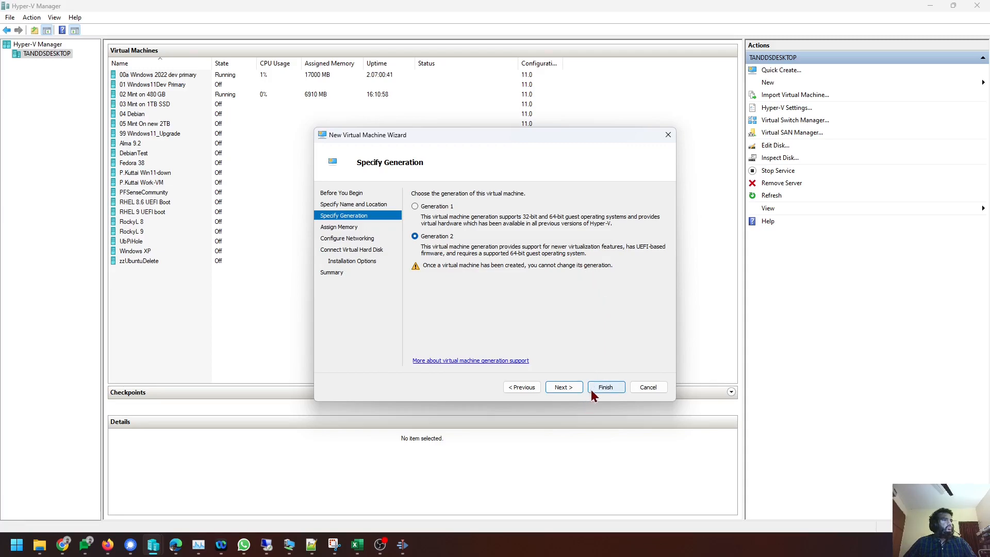
left_click(569, 393)
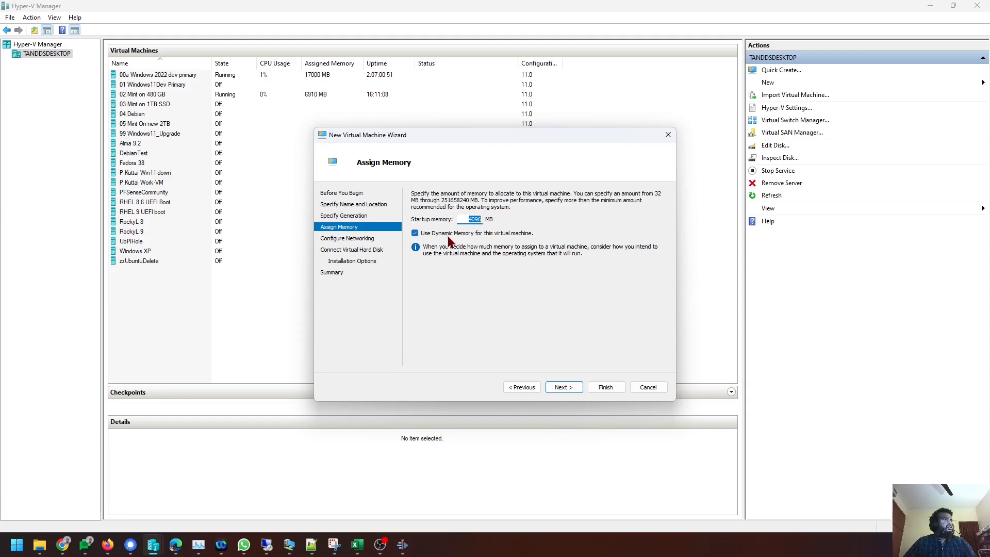
Keep the memory defaults, connect networking to OutboundSwitch, and continue to the disk step.
left_click(563, 389)
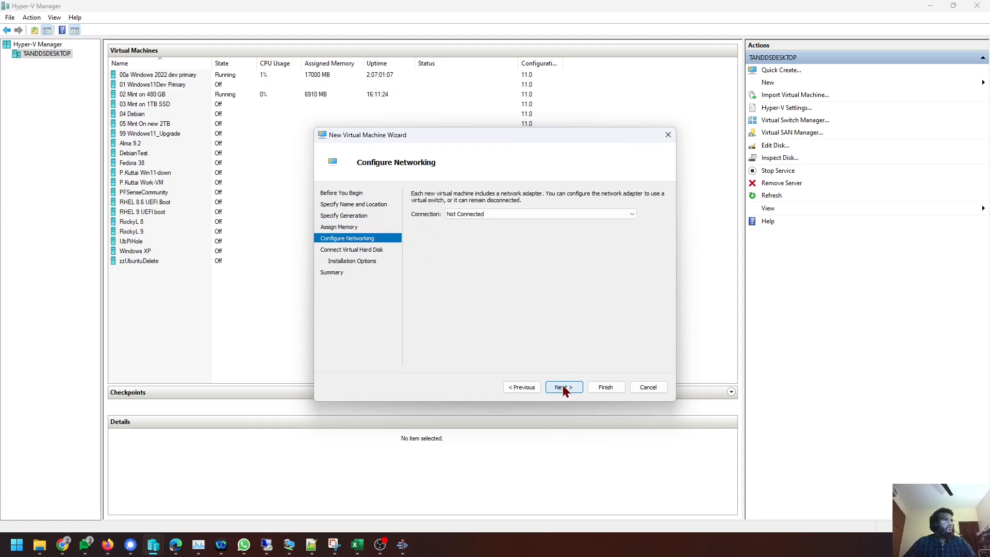
left_click(531, 215)
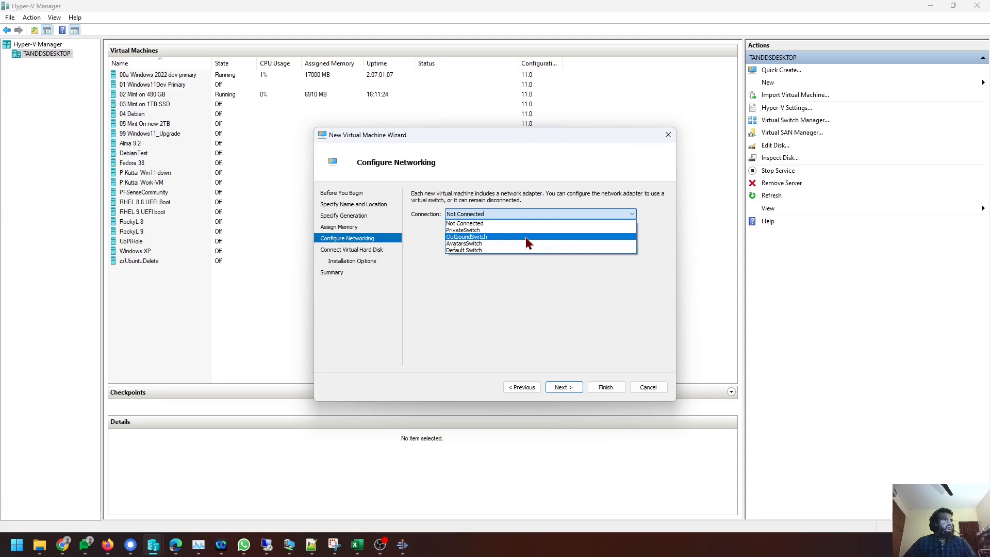
left_click(522, 238)
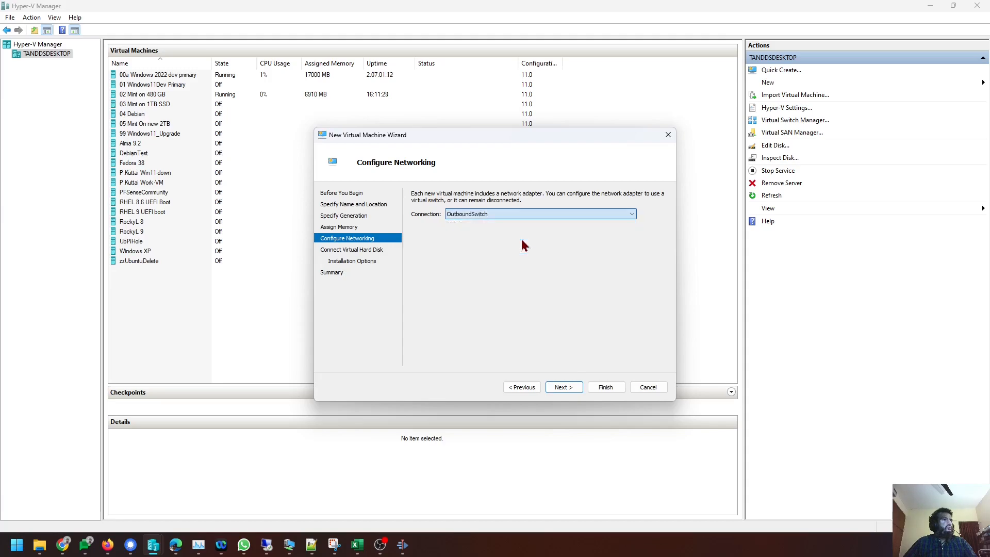
left_click(558, 392)
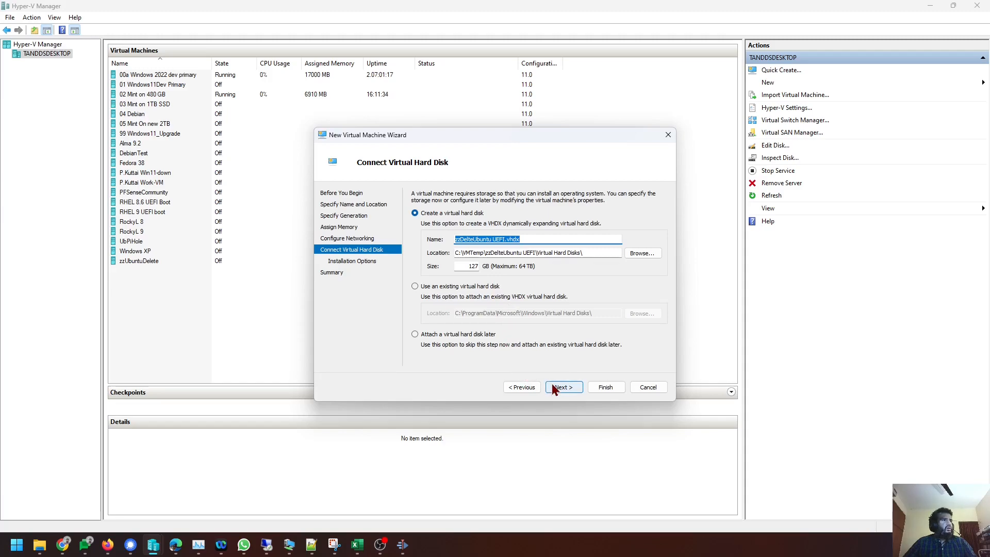
Accept the default 127 GB disk, install from the Ubuntu 23.04 desktop ISO in Downloads, and finish.
left_click(553, 383)
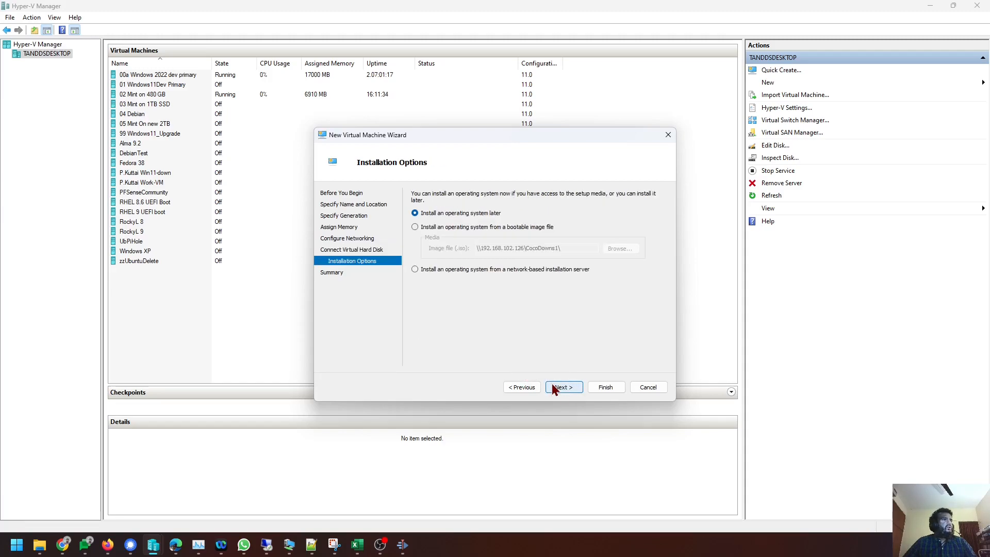
left_click(458, 229)
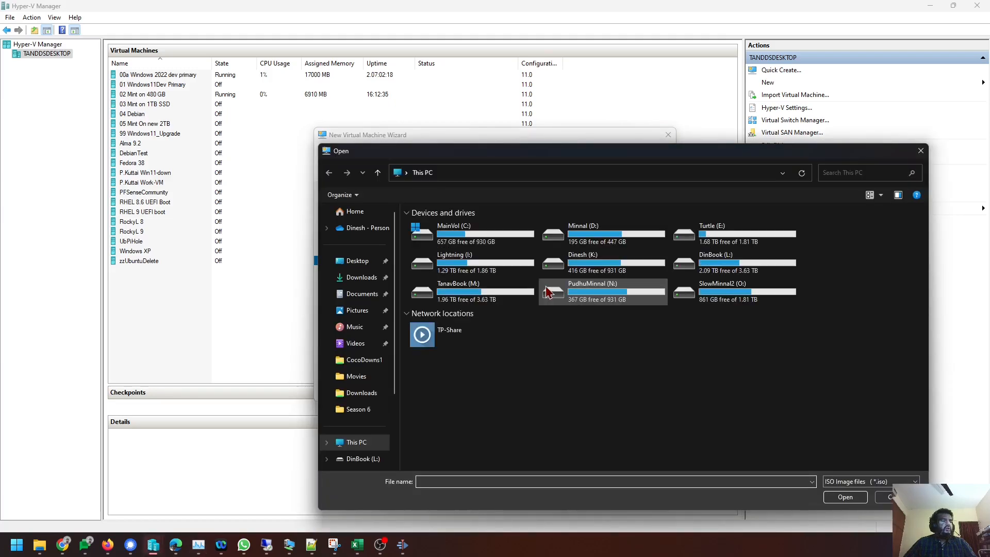
left_click(361, 279)
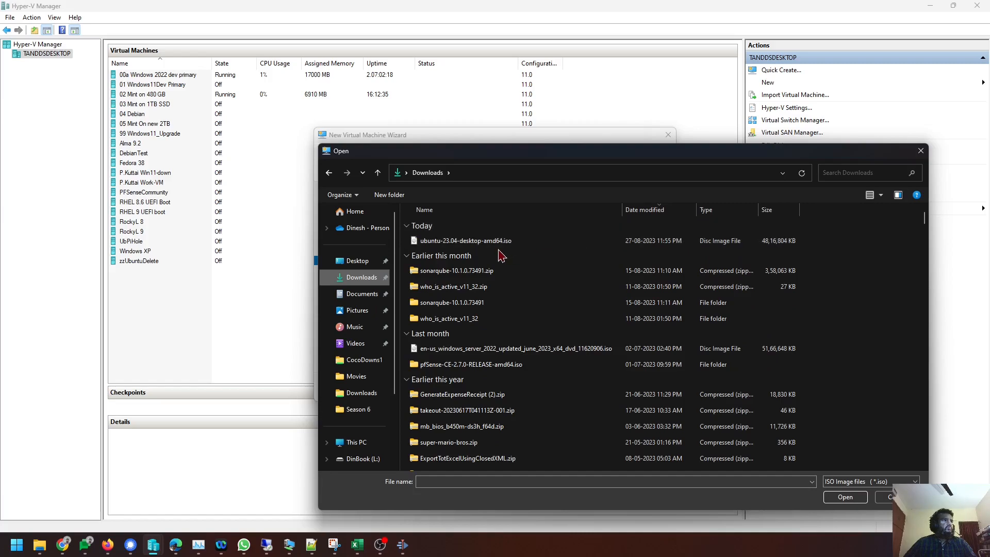
double_click(498, 241)
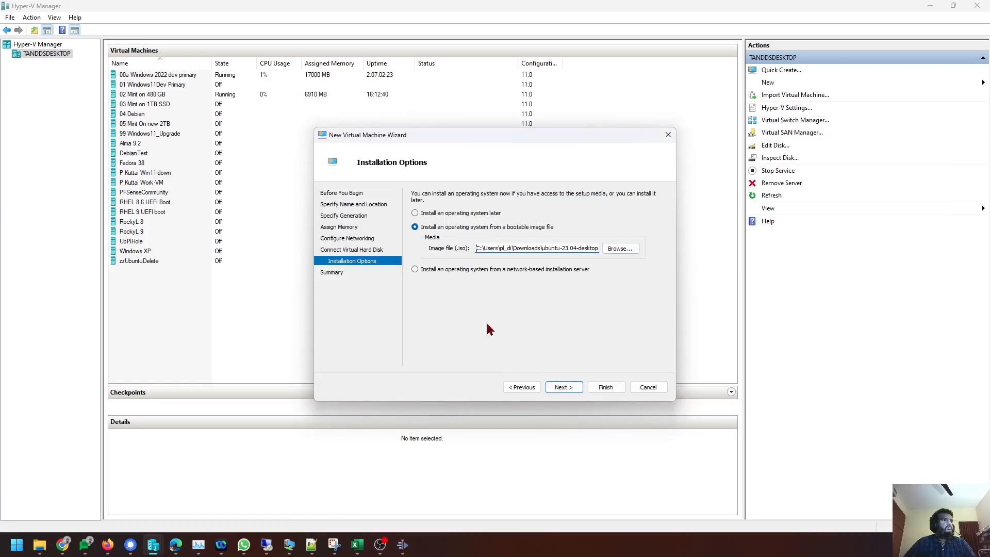
left_click(564, 387)
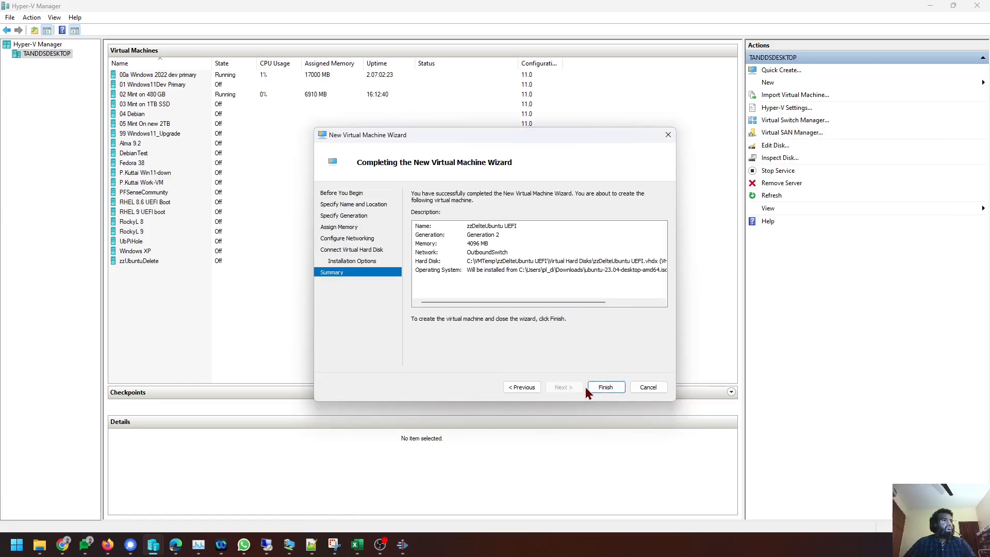
left_click(606, 389)
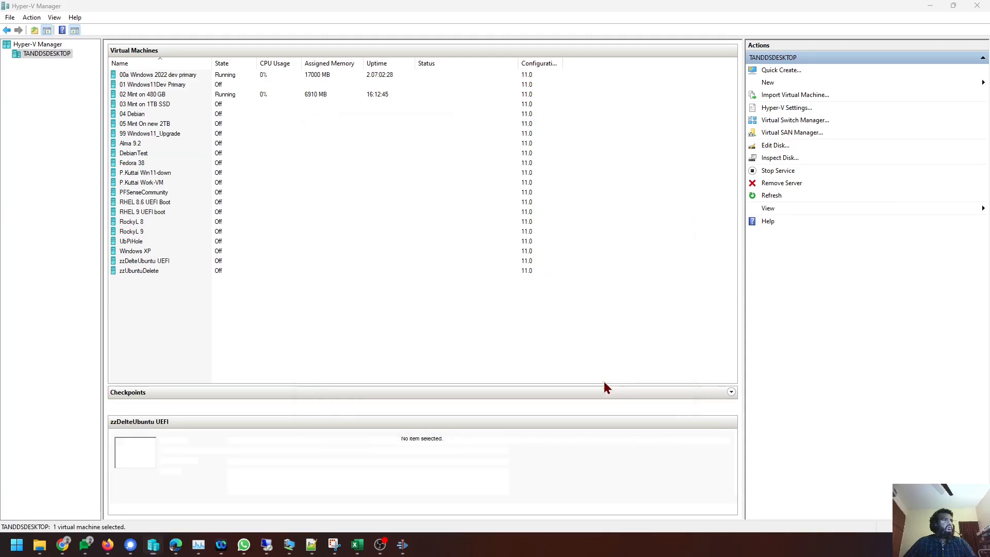
In zzDelteUbuntu UEFI's Security settings, apply the Open Source Shielded VM Secure Boot template.
right_click(133, 264)
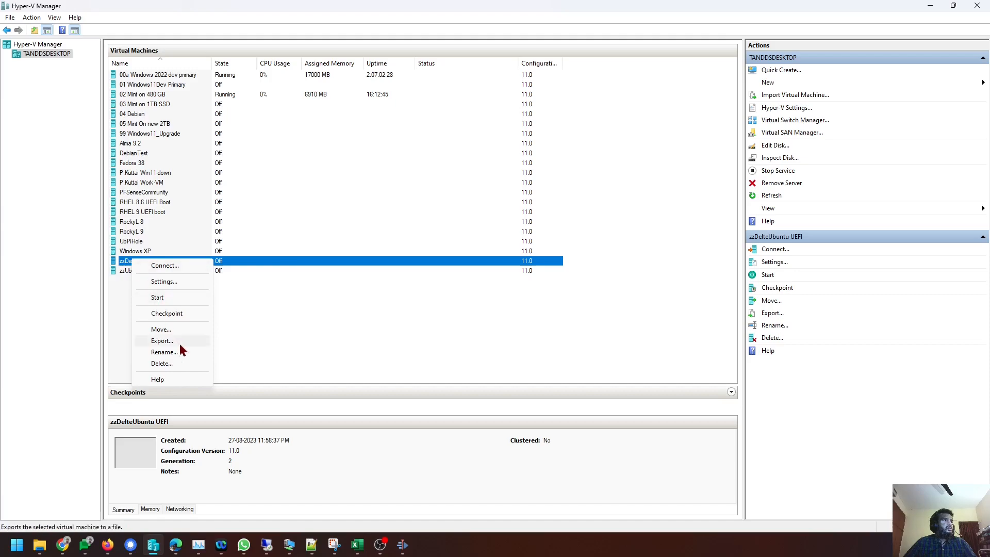
left_click(165, 283)
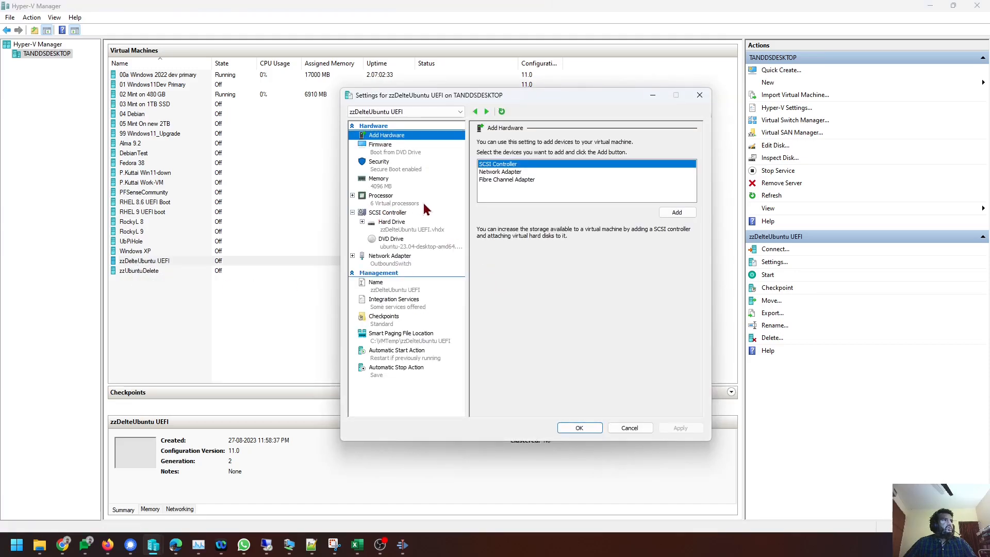
left_click(410, 155)
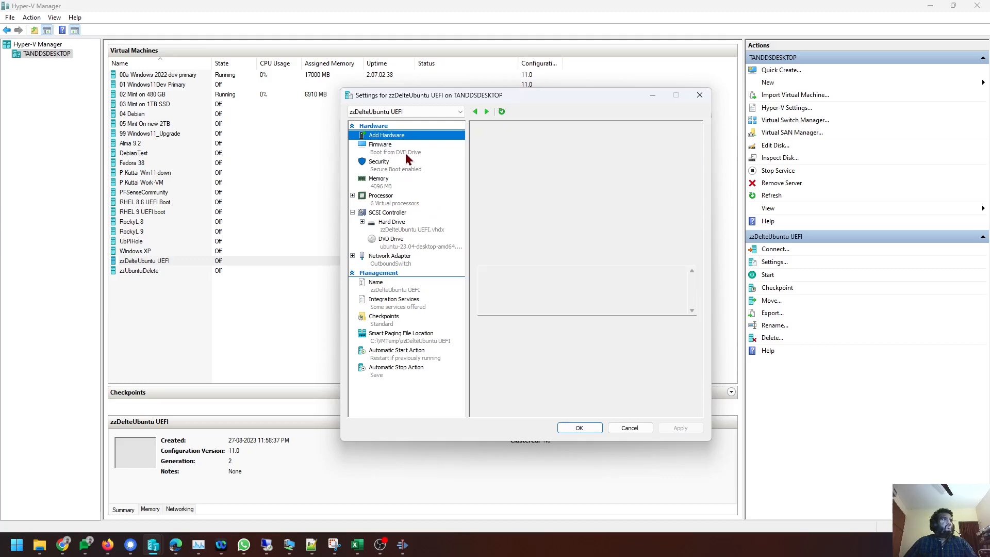
left_click(411, 170)
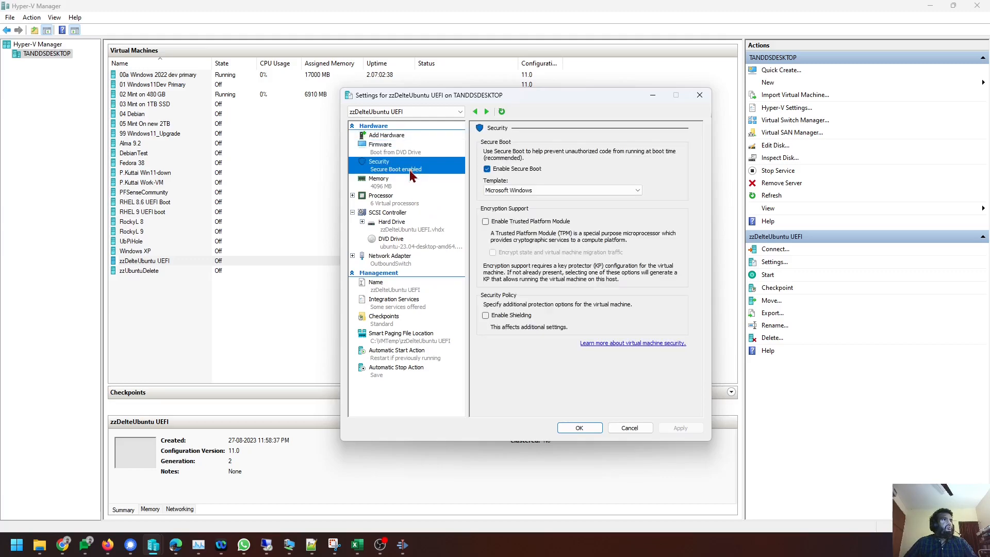
left_click(536, 192)
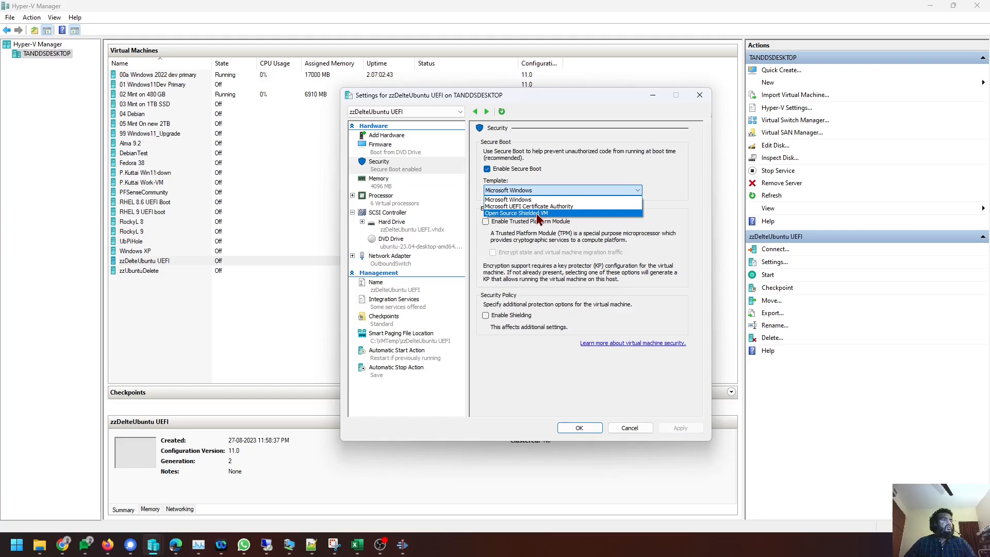
left_click(539, 213)
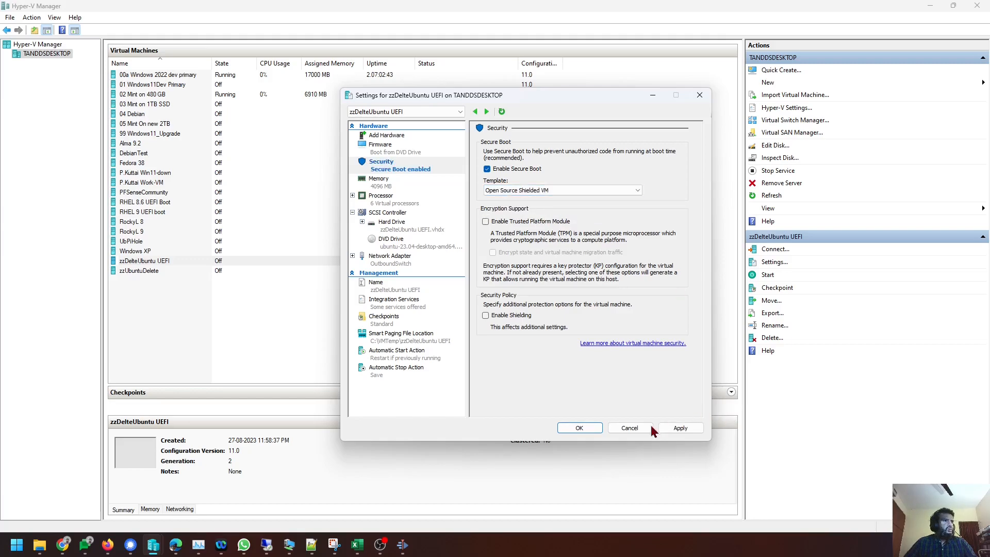
left_click(680, 428)
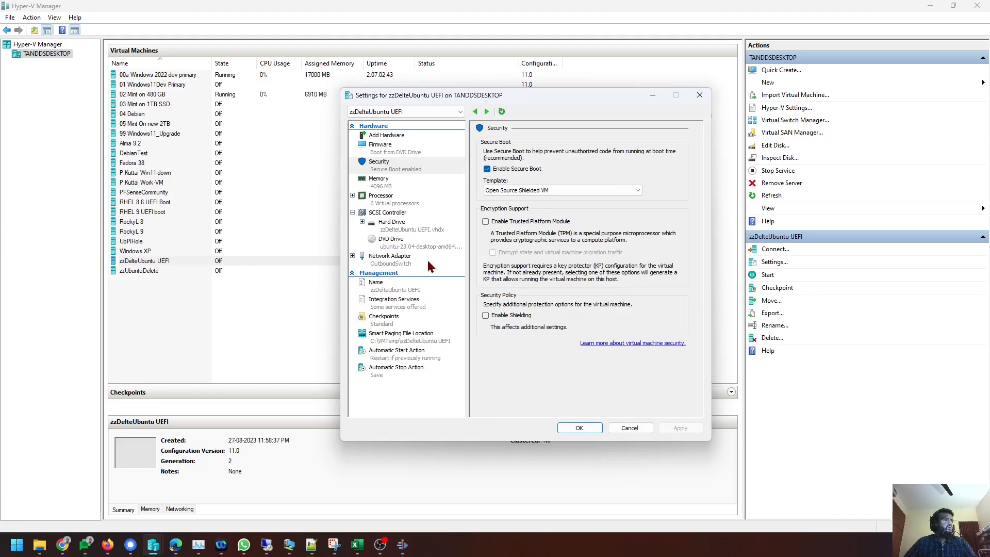
Enable the Trusted Platform Module, apply, and save the settings.
left_click(540, 222)
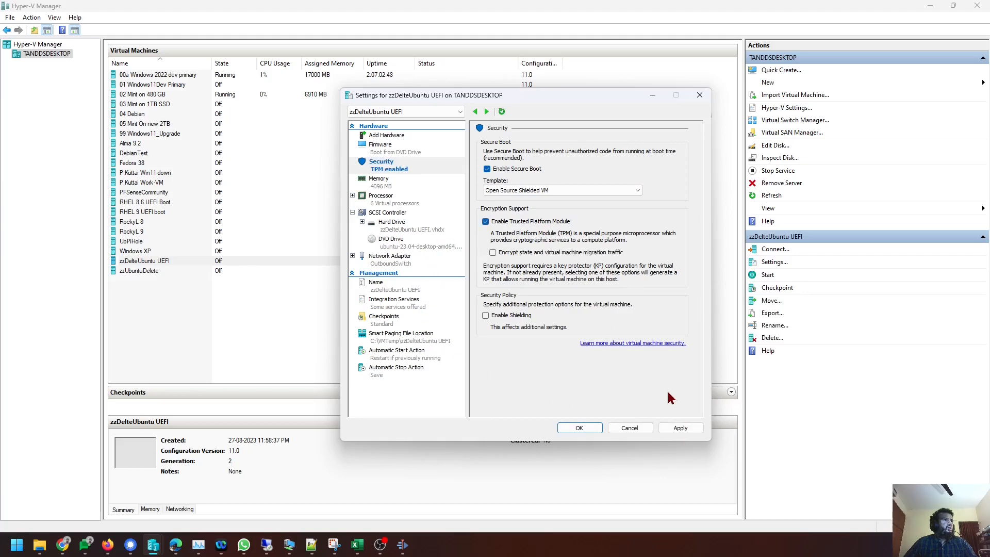
left_click(678, 432)
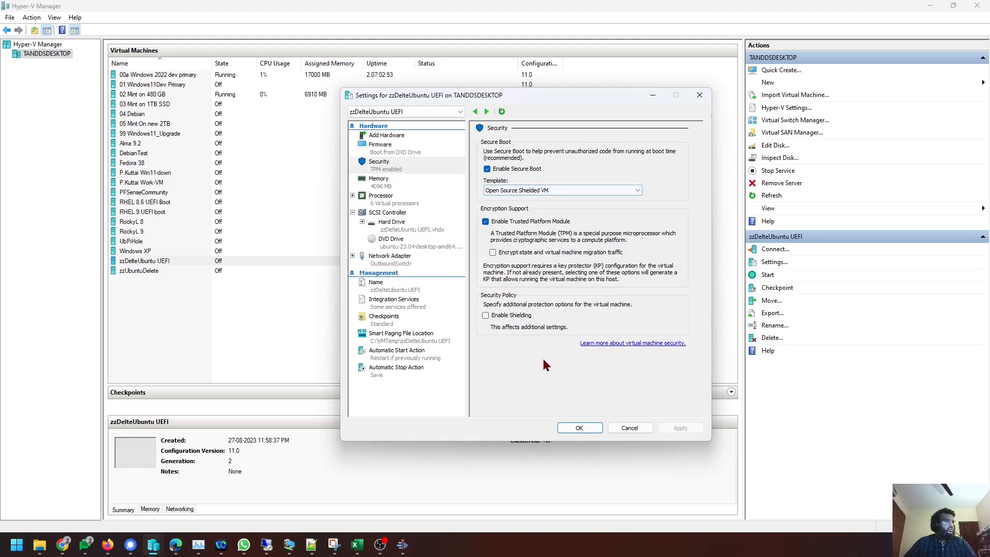
left_click(579, 427)
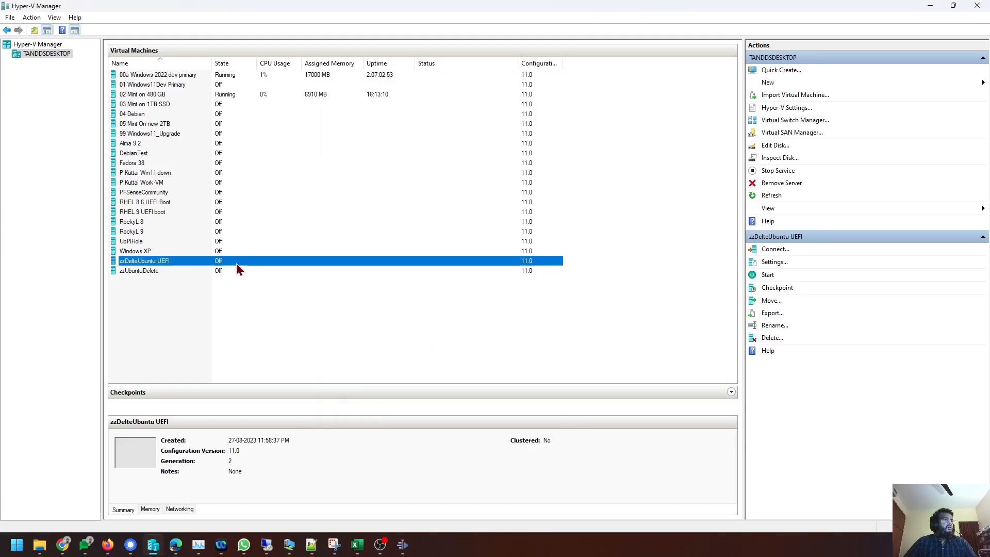
Untick Use automatic checkpoints in zzDelteUbuntu UEFI's Checkpoints settings and apply.
right_click(187, 262)
left_click(217, 268)
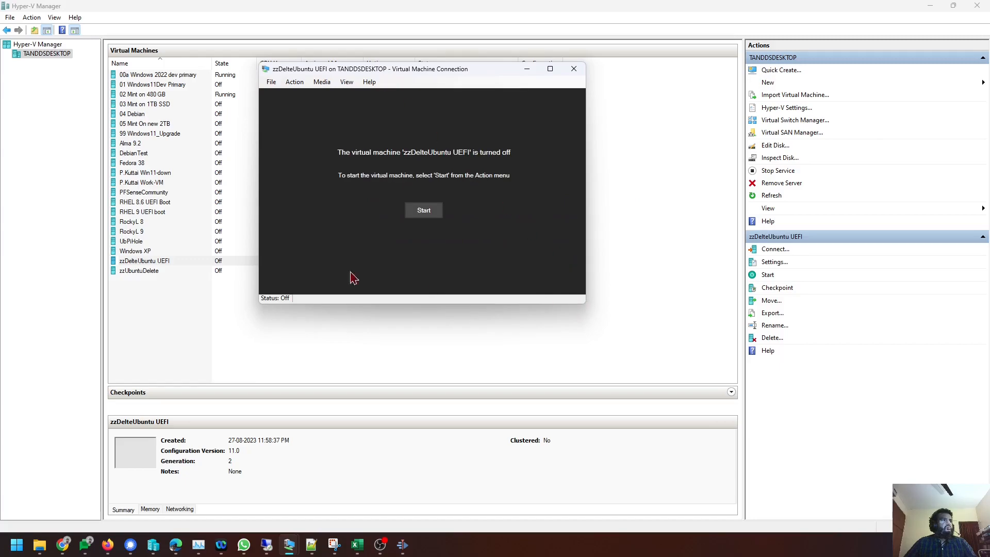
left_click(162, 261)
right_click(162, 261)
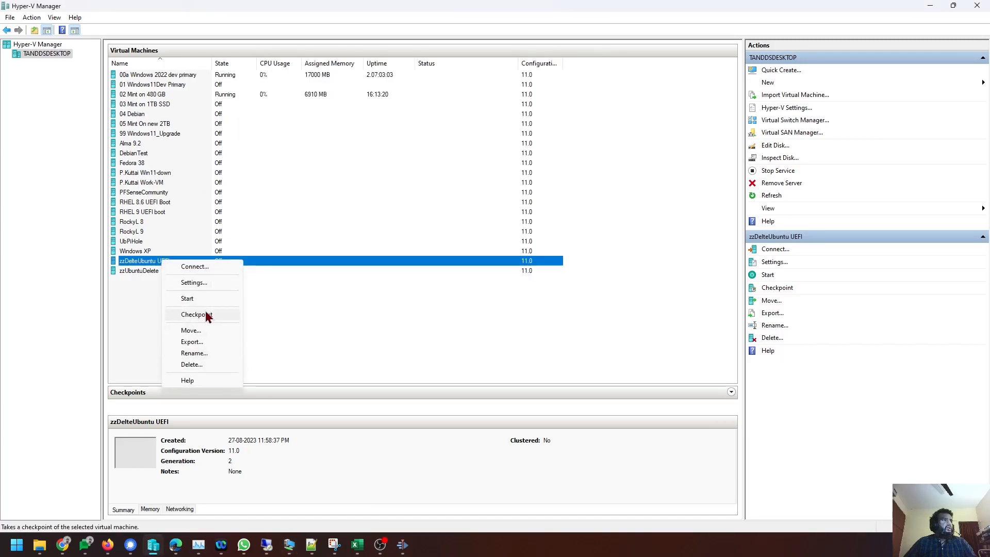
left_click(206, 284)
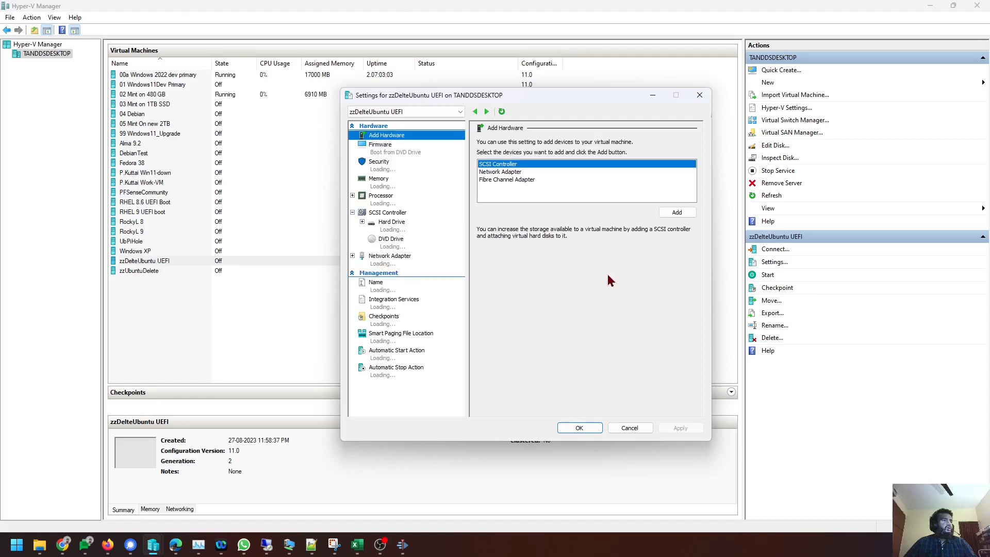
left_click(441, 319)
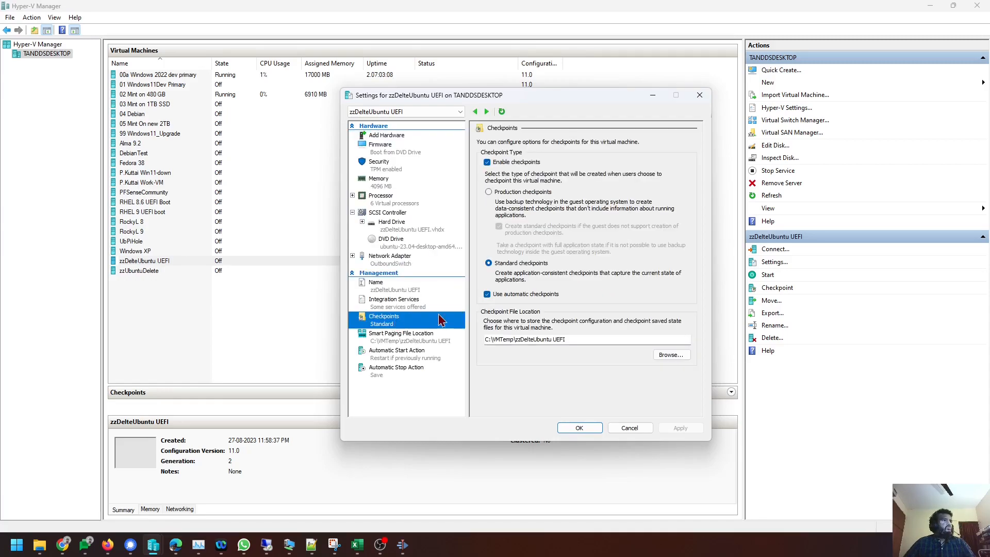
left_click(536, 295)
left_click(692, 430)
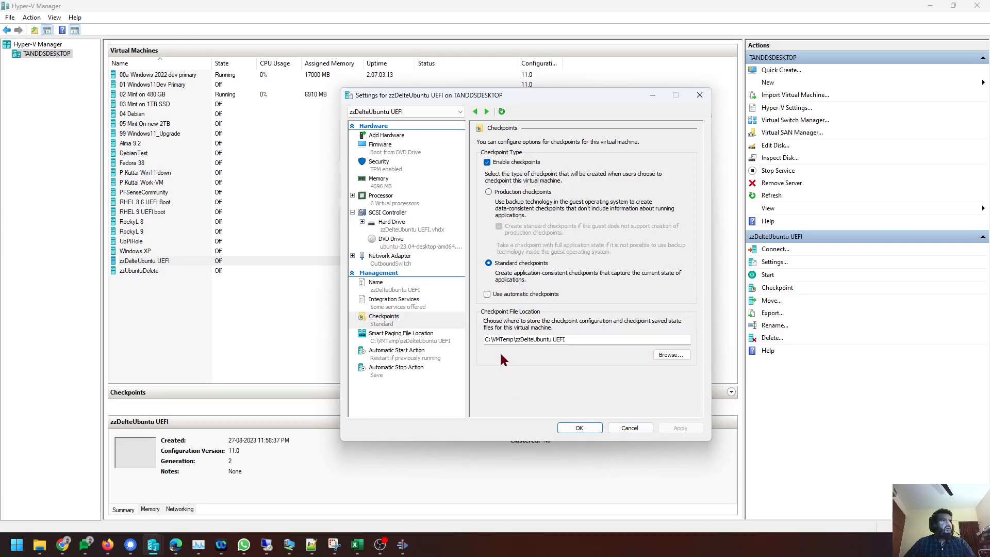
Save the settings, connect to zzDelteUbuntu UEFI and power it on.
left_click(580, 429)
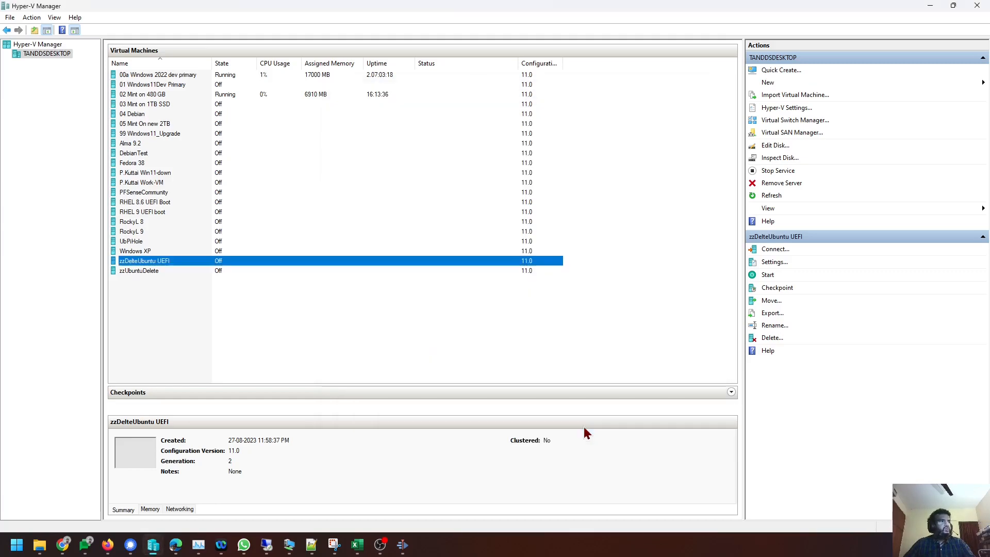
right_click(175, 264)
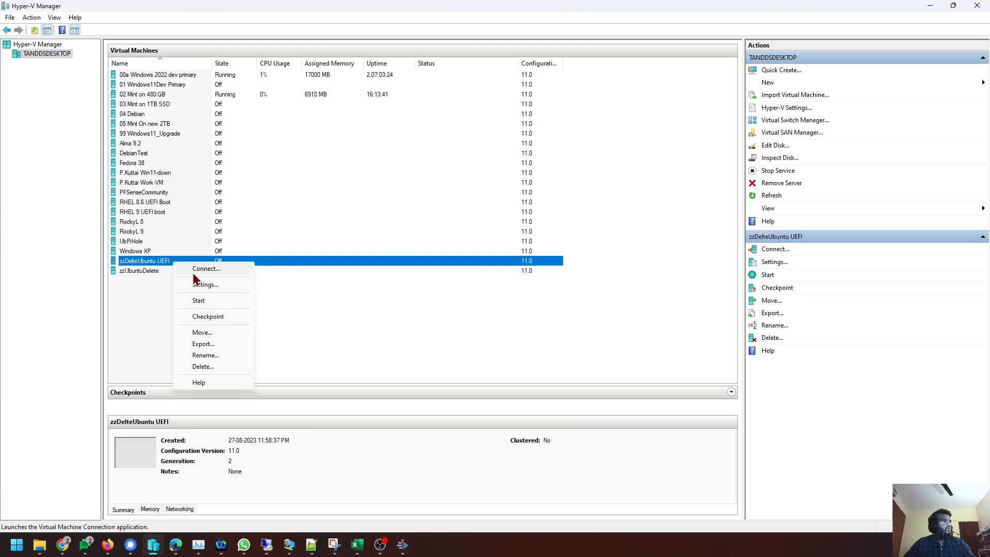
left_click(194, 273)
left_click(429, 212)
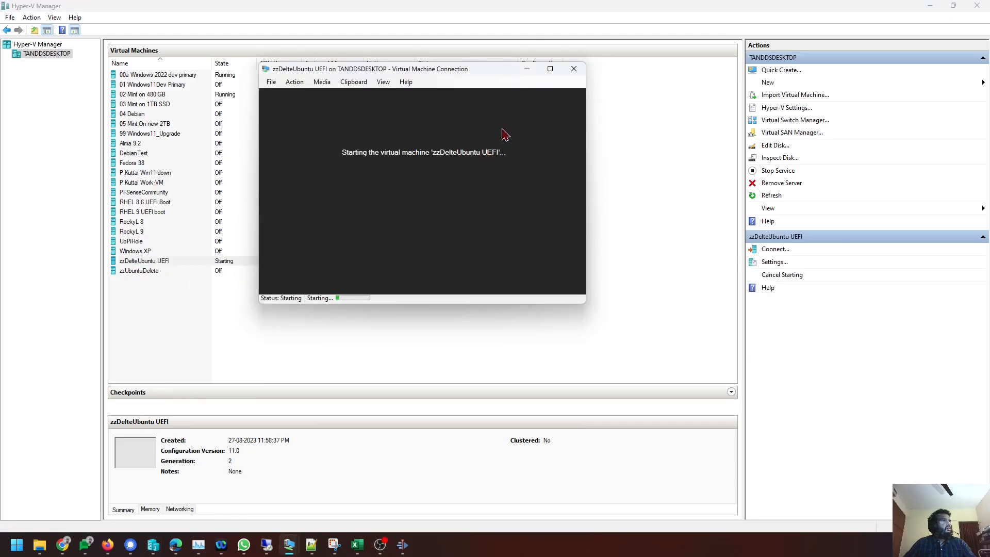
left_click_drag(428, 70, 360, 57)
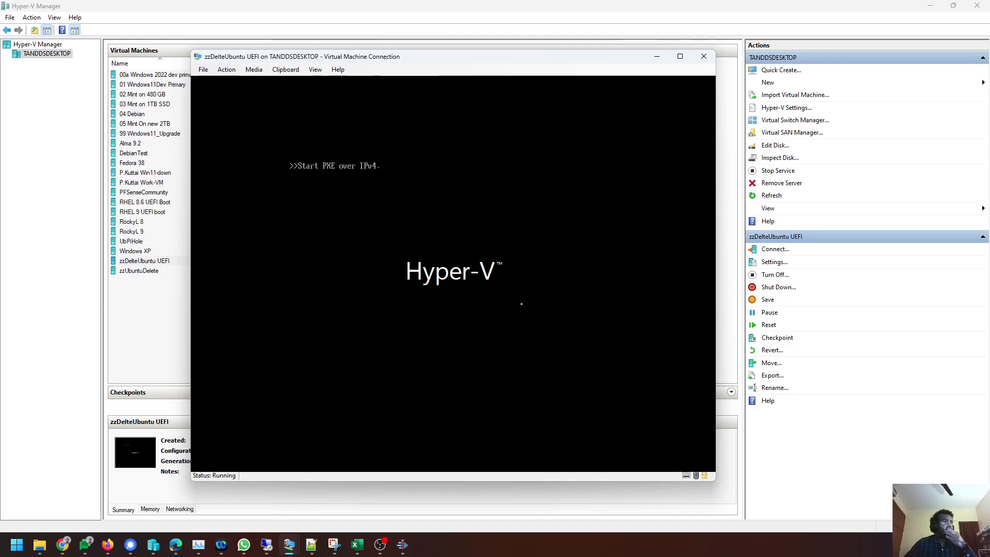
Return to the Hyper-V Manager list and select zzDelteUbuntu UEFI.
left_click(207, 73)
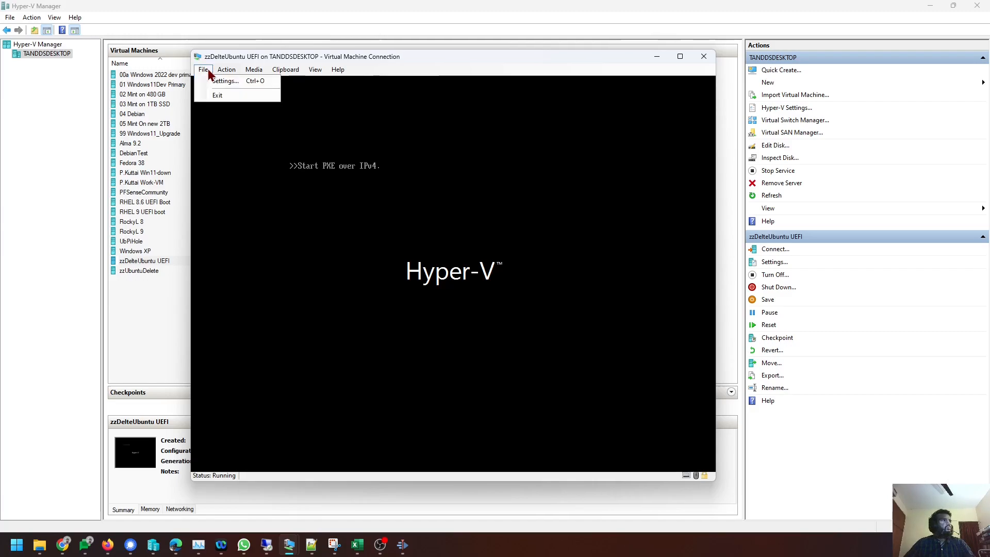
left_click(131, 331)
left_click(178, 262)
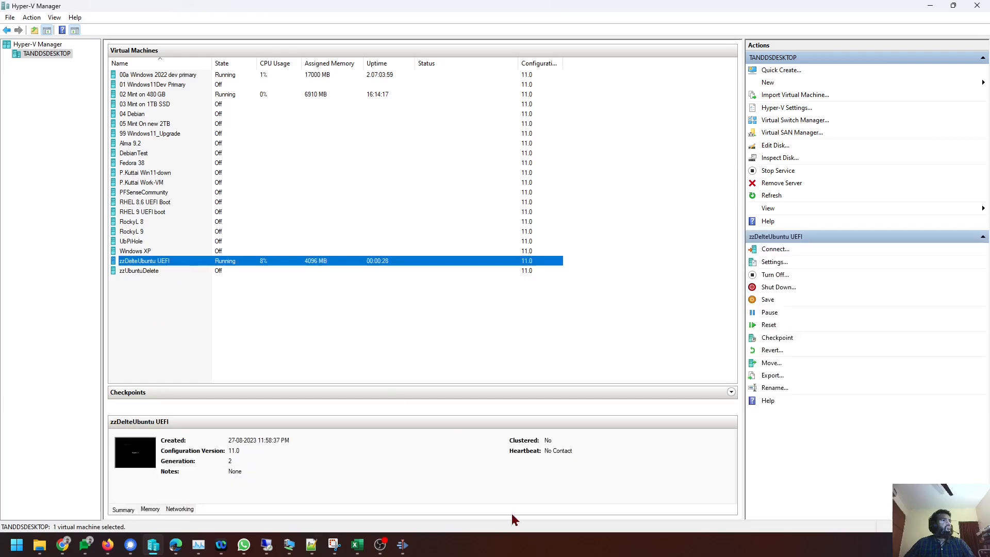
Close the zzDelteUbuntu UEFI connection window.
mouse_move(289, 545)
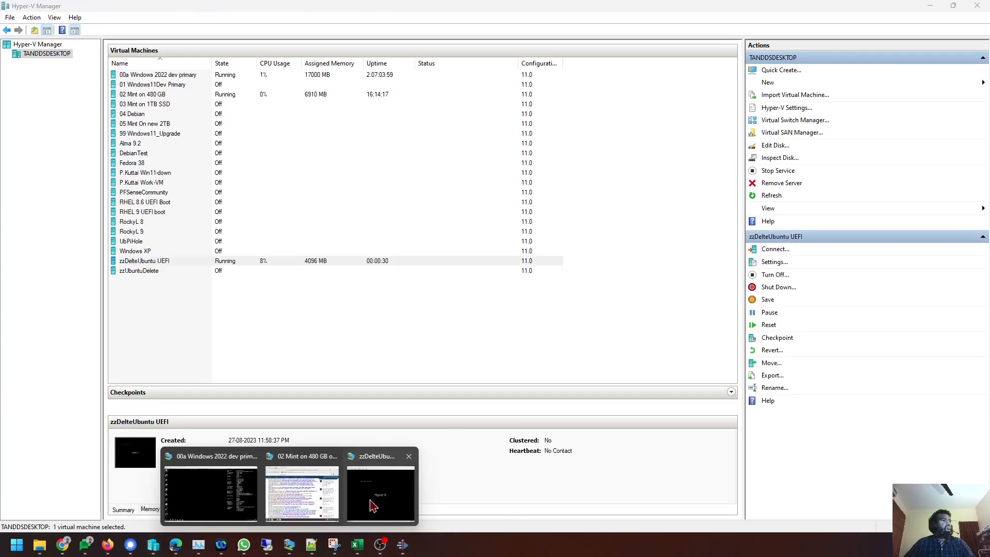
left_click(370, 506)
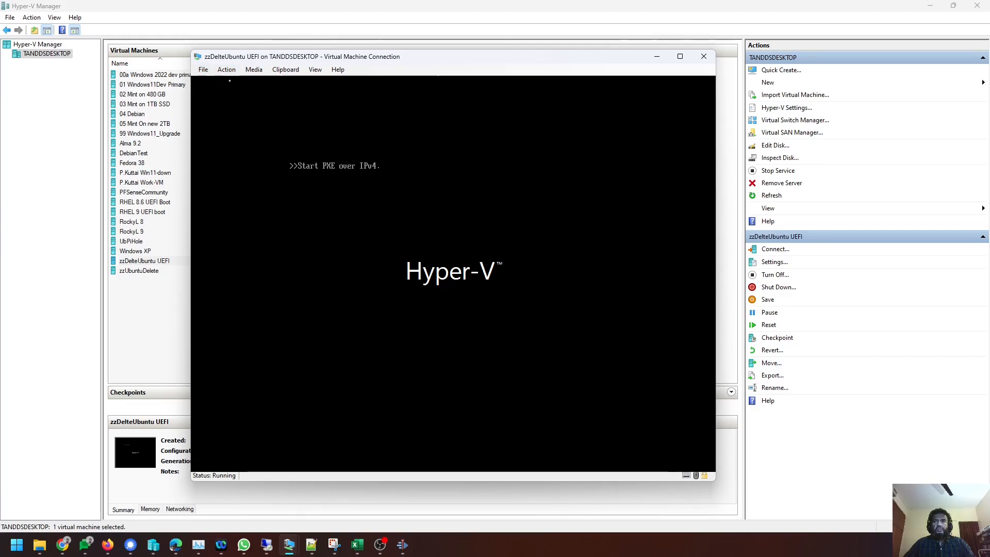
left_click(702, 62)
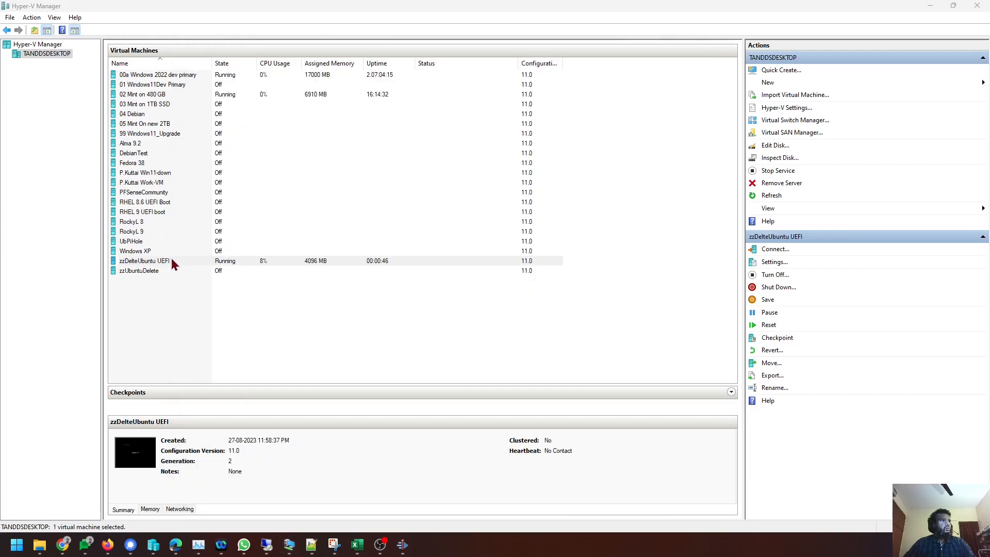
Turn off and delete zzDelteUbuntu UEFI, then choose New in the Actions pane.
right_click(172, 264)
left_click(196, 297)
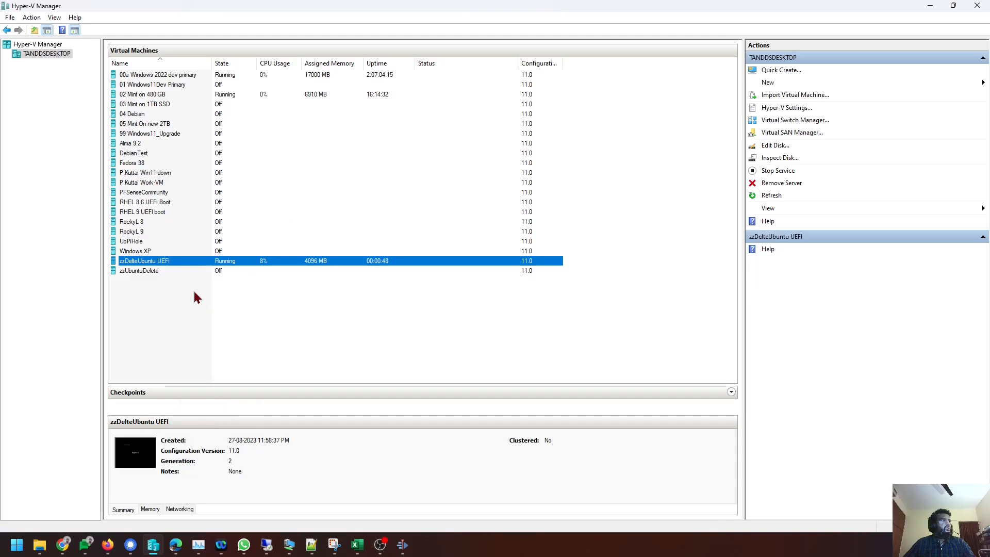
right_click(161, 263)
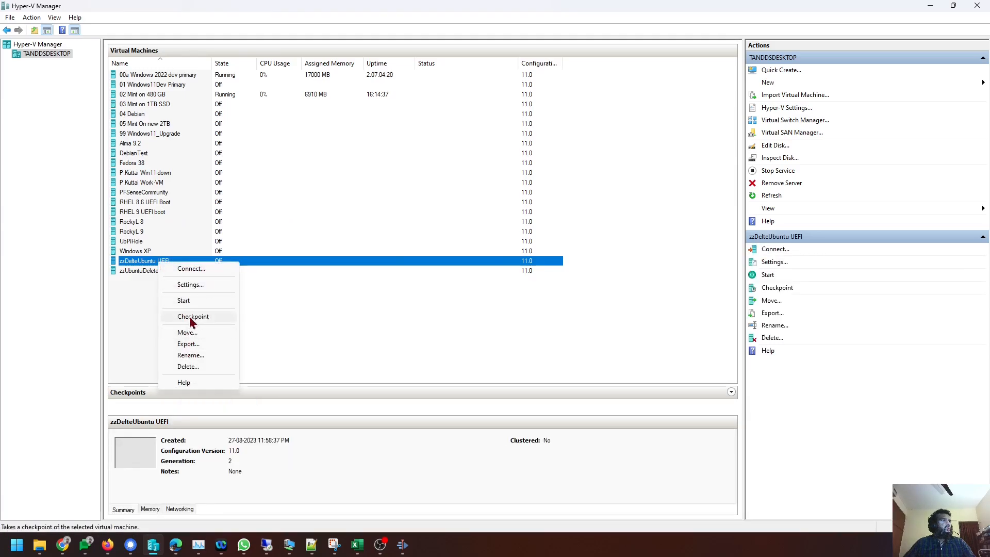
left_click(202, 366)
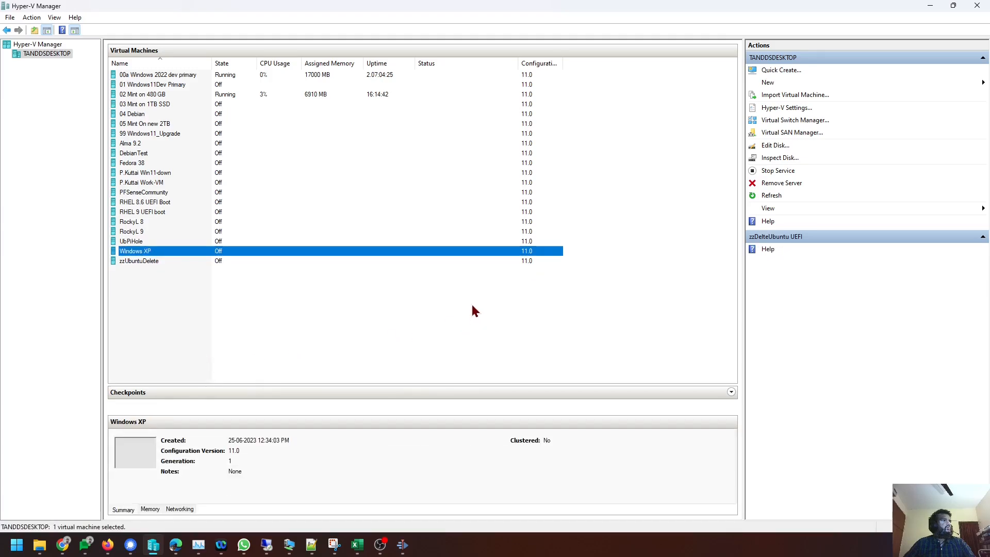
right_click(152, 293)
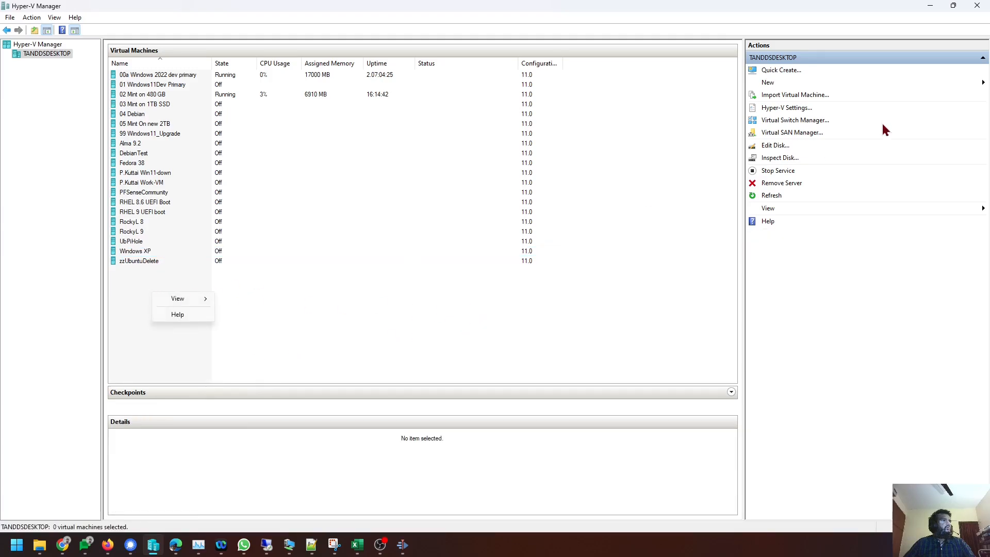
left_click(778, 83)
Launch the New Virtual Machine Wizard and name the machine zzUbuntu Delete2.
left_click(931, 81)
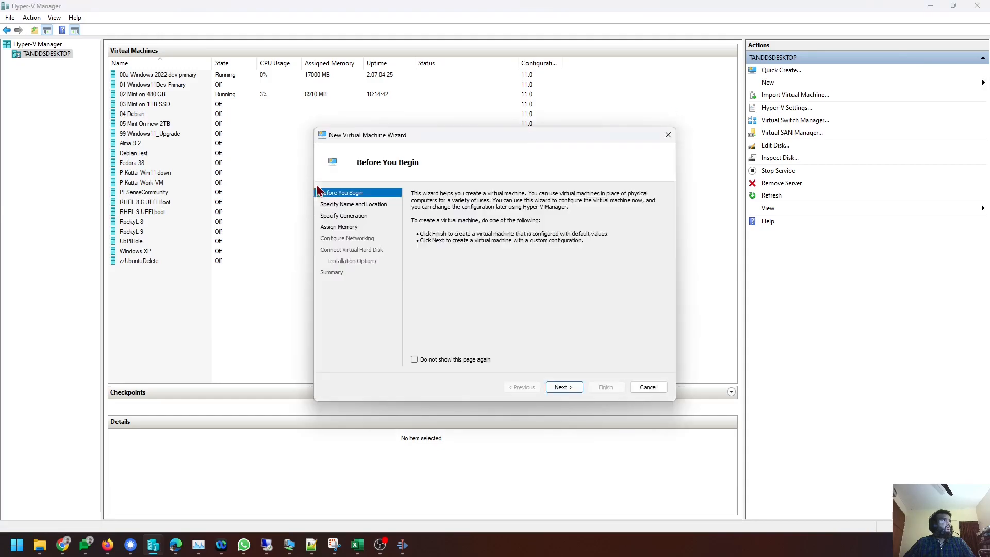
left_click(563, 388)
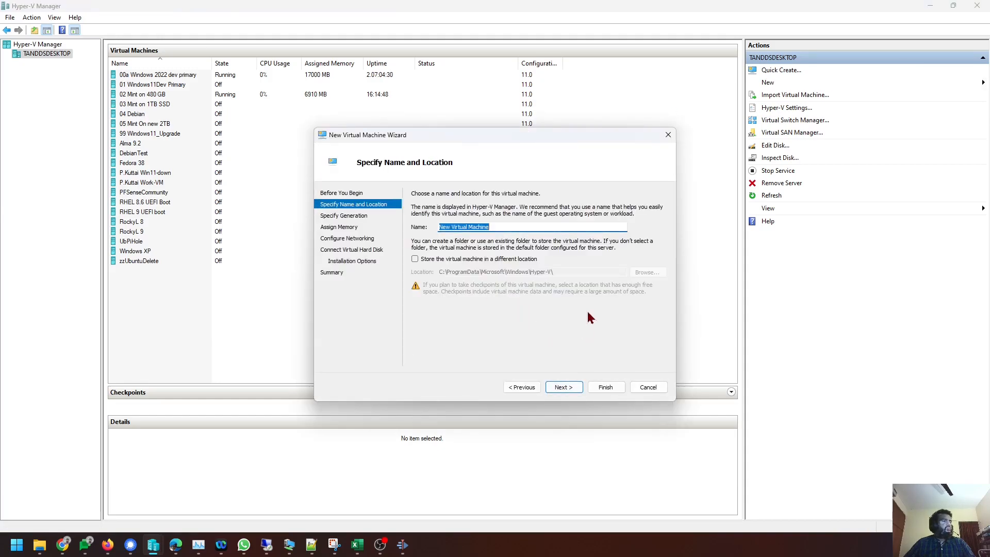
type("zzUbuntu Delete2")
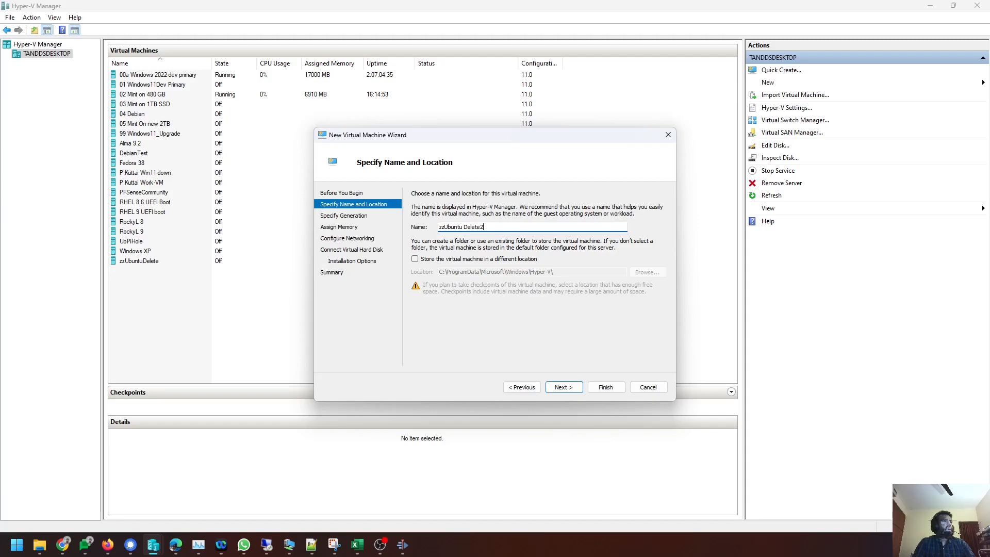
key("Return")
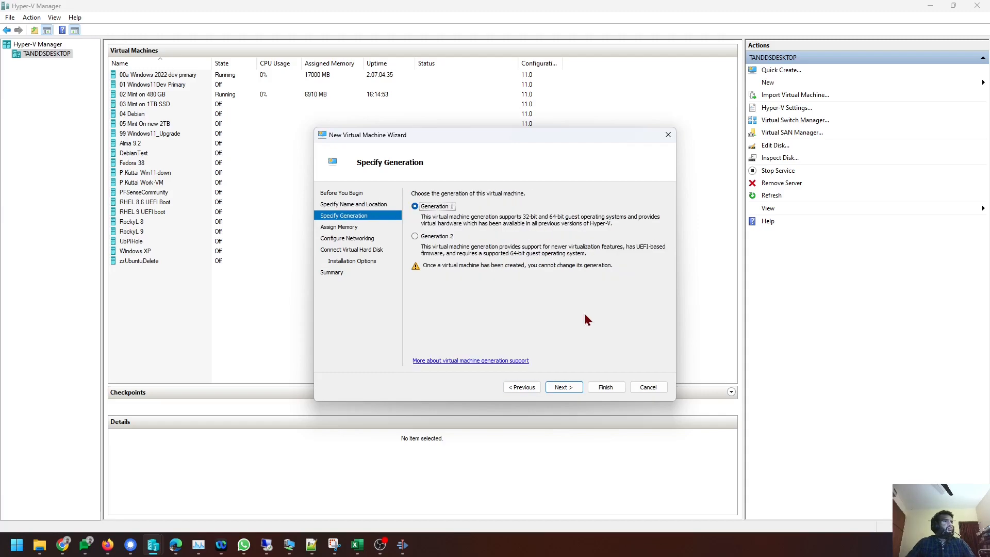
left_click(520, 387)
Browse to C:\VMTemp for storage and delete the old zzDelteUbuntu UEFI folder.
left_click(442, 262)
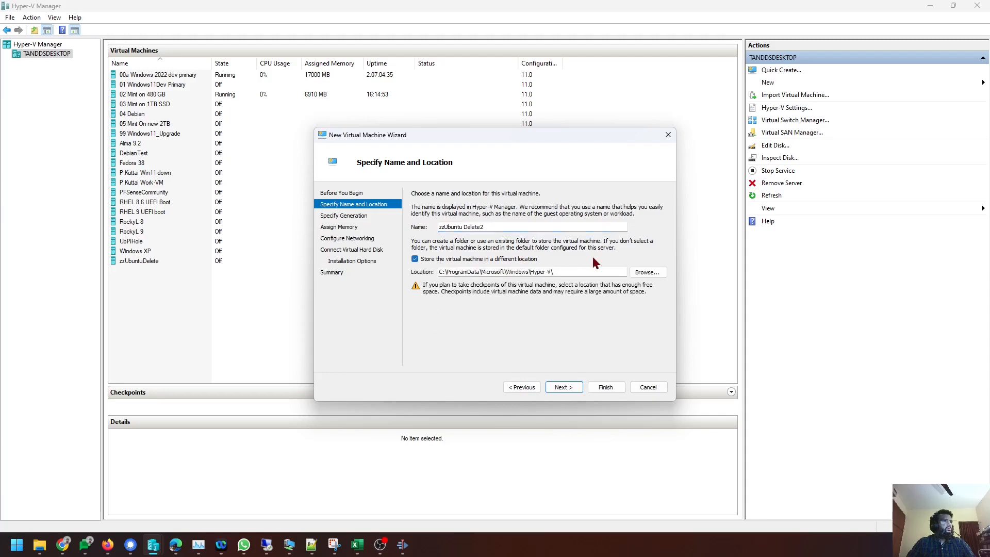
left_click(647, 272)
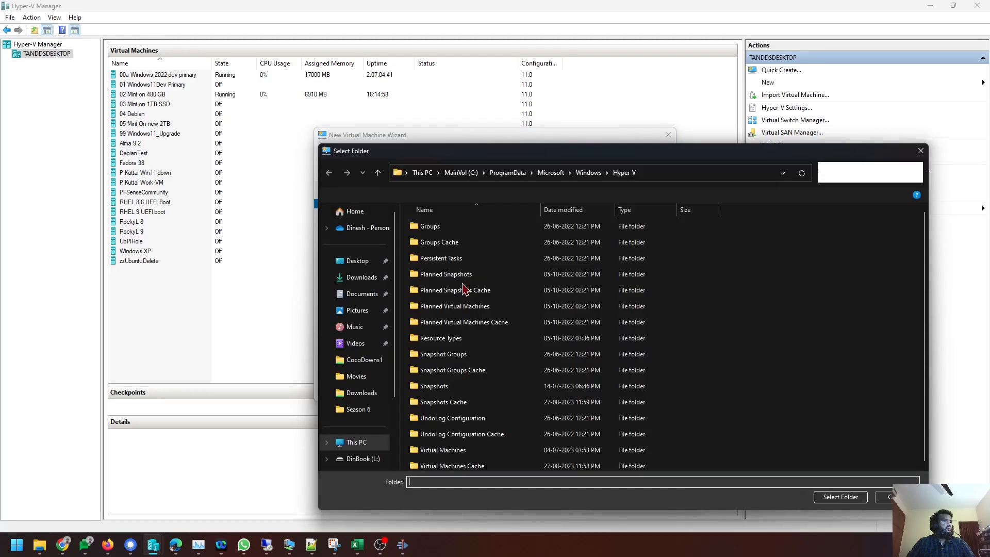
left_click(356, 442)
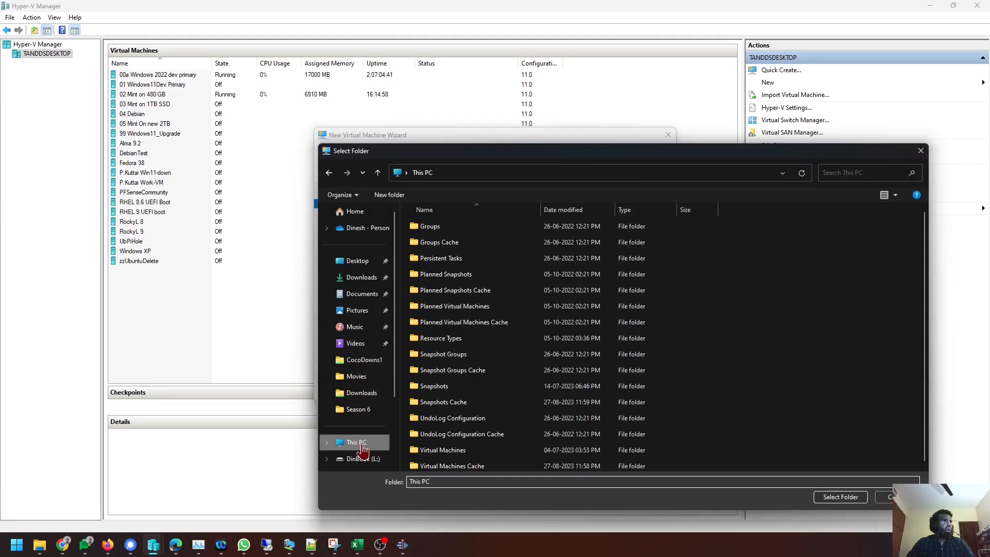
double_click(499, 237)
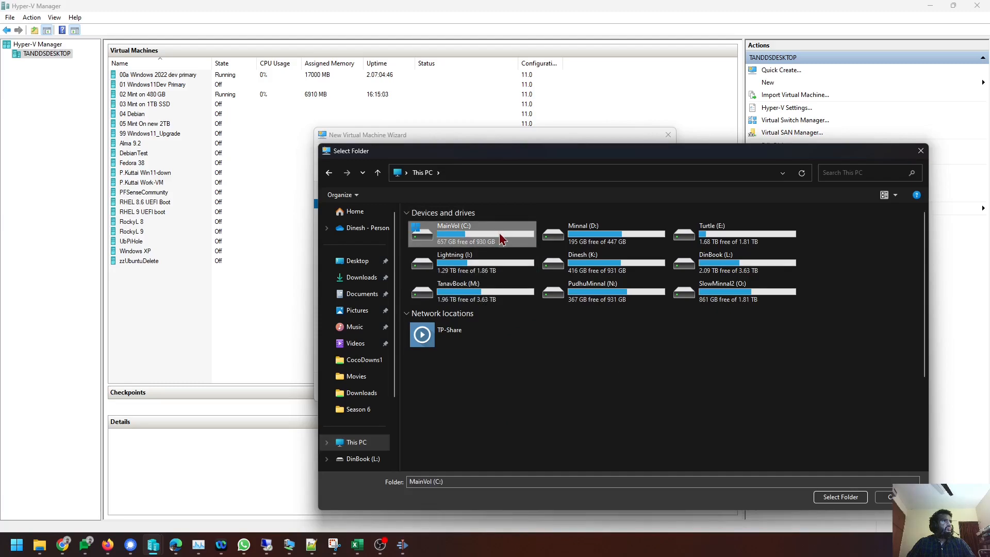
scroll(495, 384, "down", 2)
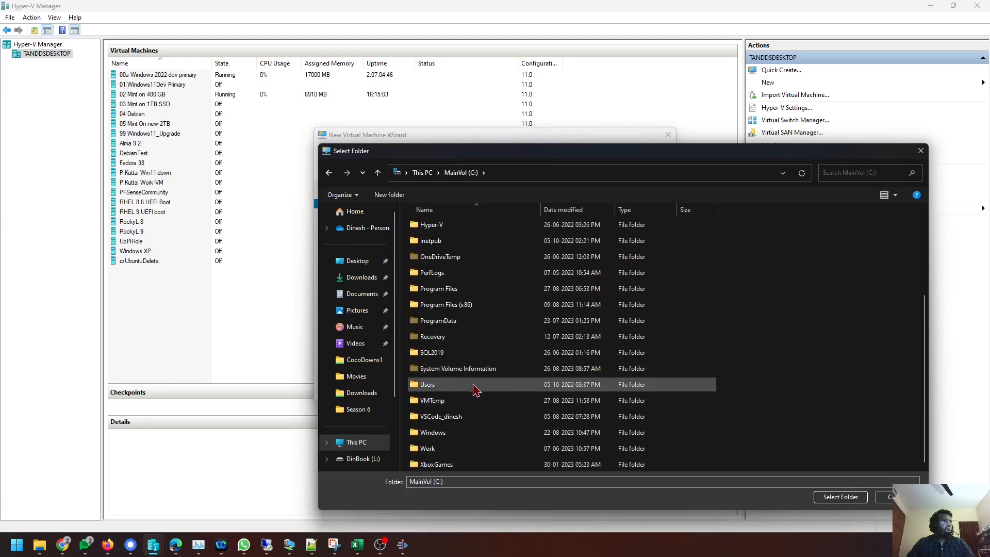
double_click(470, 401)
left_click(442, 227)
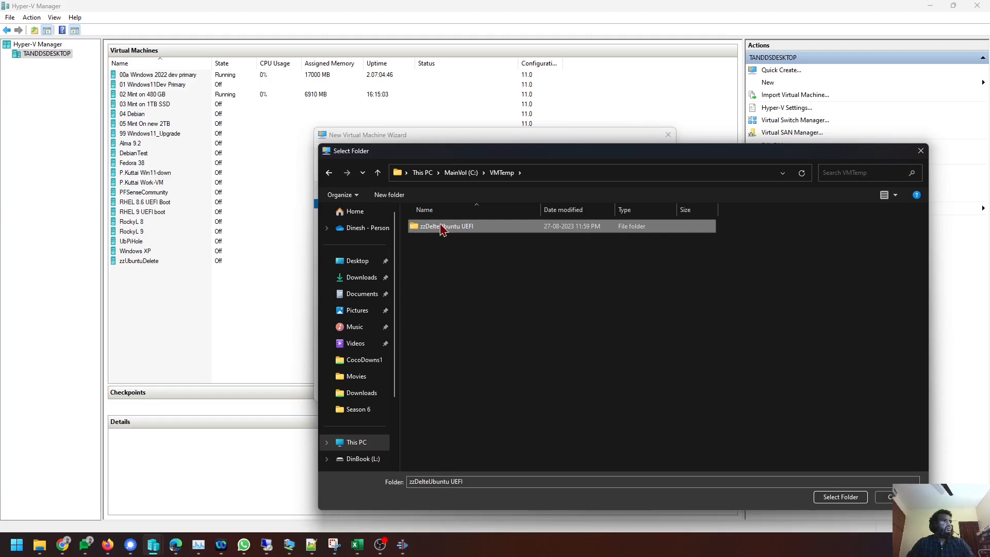
right_click(440, 225)
left_click(483, 491)
Create a new Ubuntu Try2 folder in VMTemp and use it as the storage location.
left_click(389, 195)
type("Ubuntu Try2")
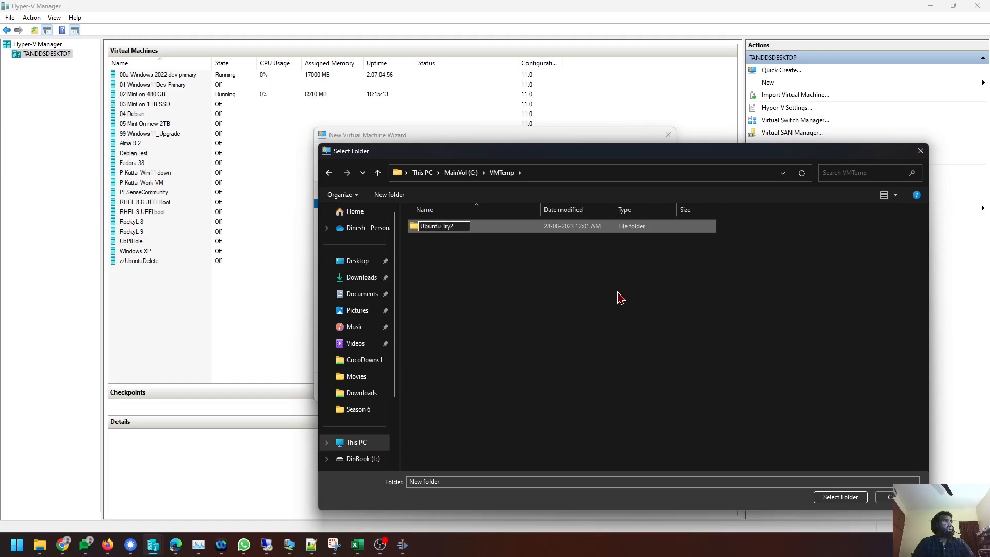
key("Return")
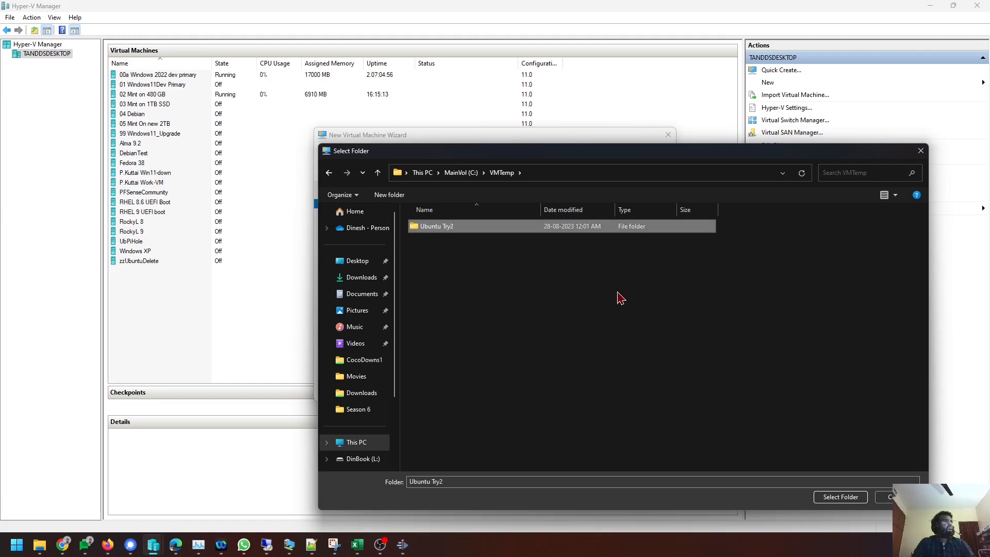
key("Return")
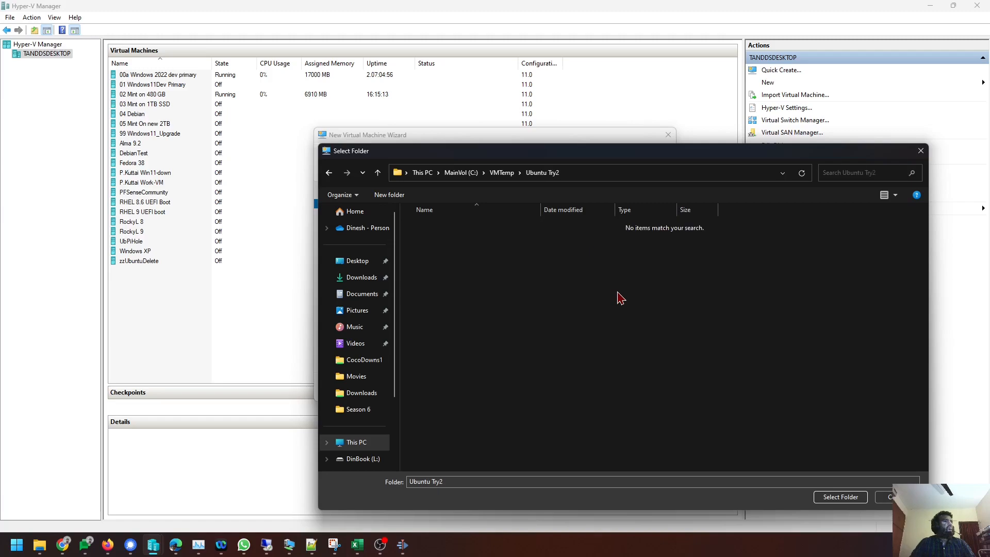
left_click(820, 496)
Choose Generation 2, keep 4096 MB memory, connect OutboundSwitch, and accept the new virtual disk.
left_click(562, 388)
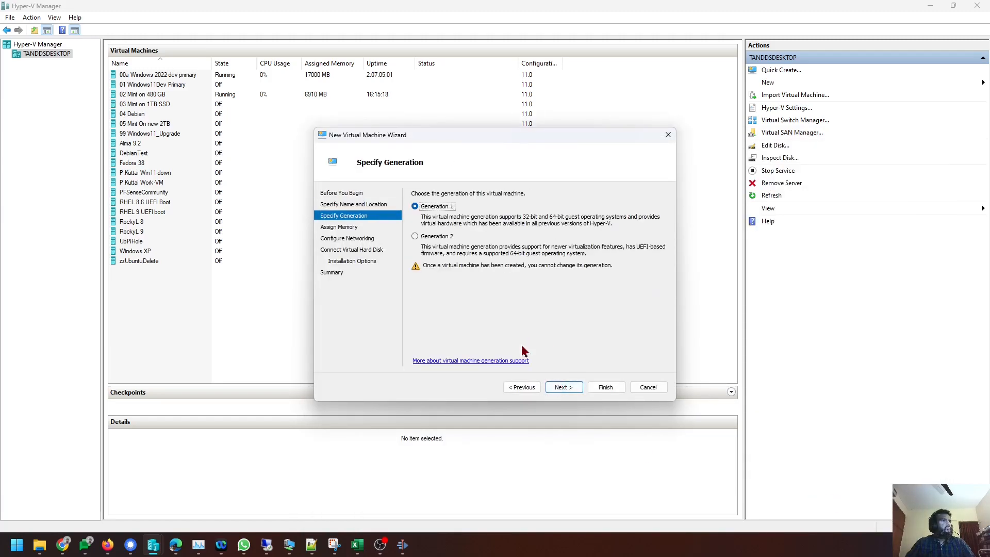
left_click(564, 388)
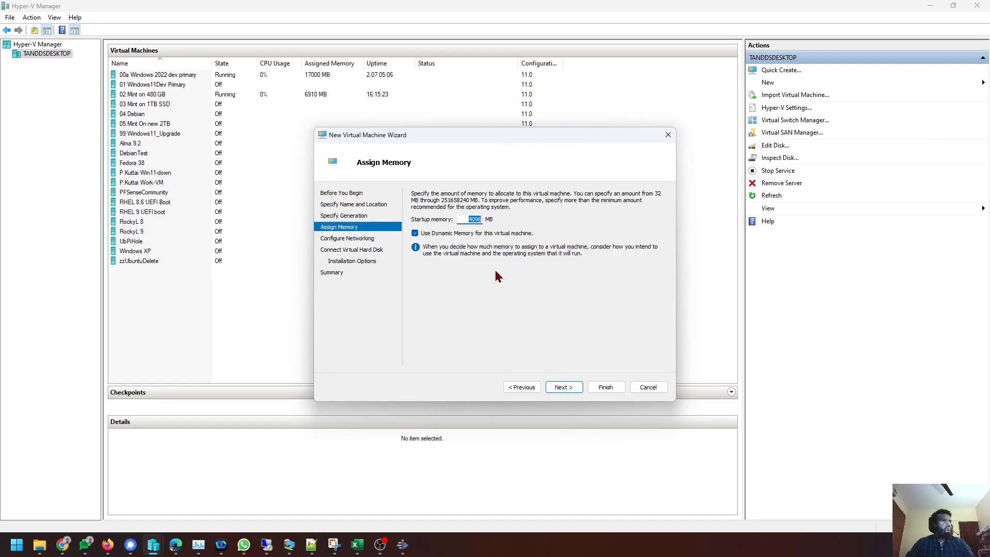
left_click(576, 388)
left_click(510, 214)
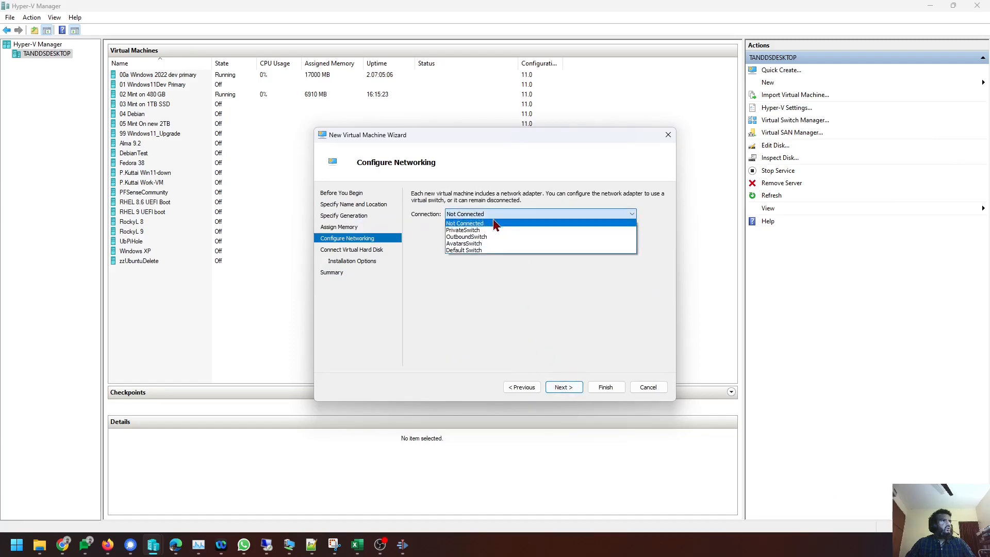
left_click(494, 234)
left_click(562, 393)
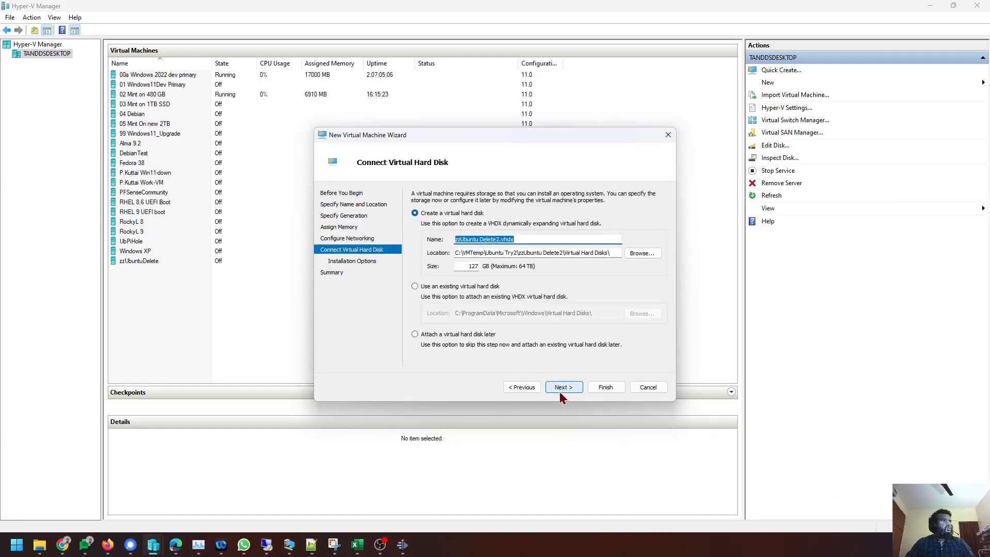
left_click(563, 388)
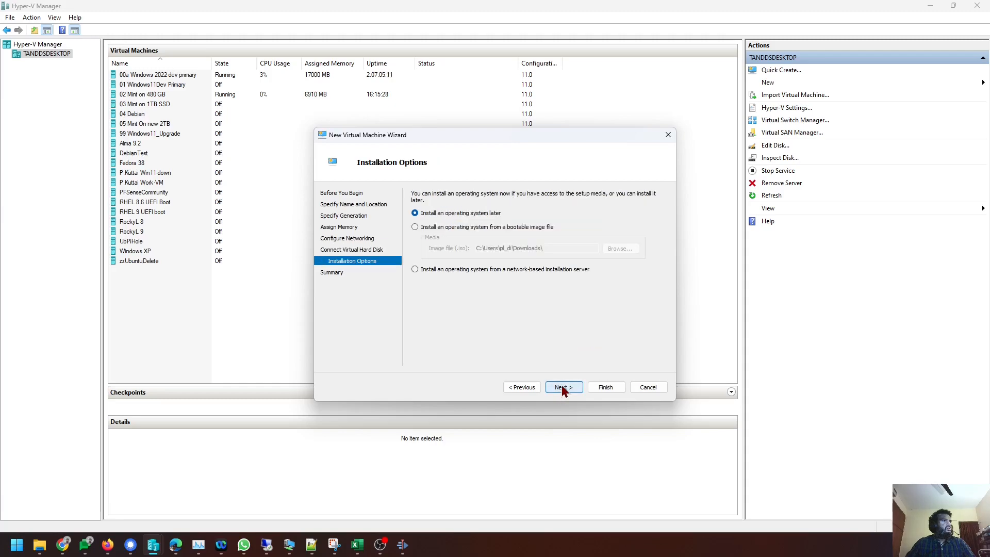
Install from the Ubuntu 23.04 ISO image and finish creating the machine.
left_click(485, 228)
left_click(611, 249)
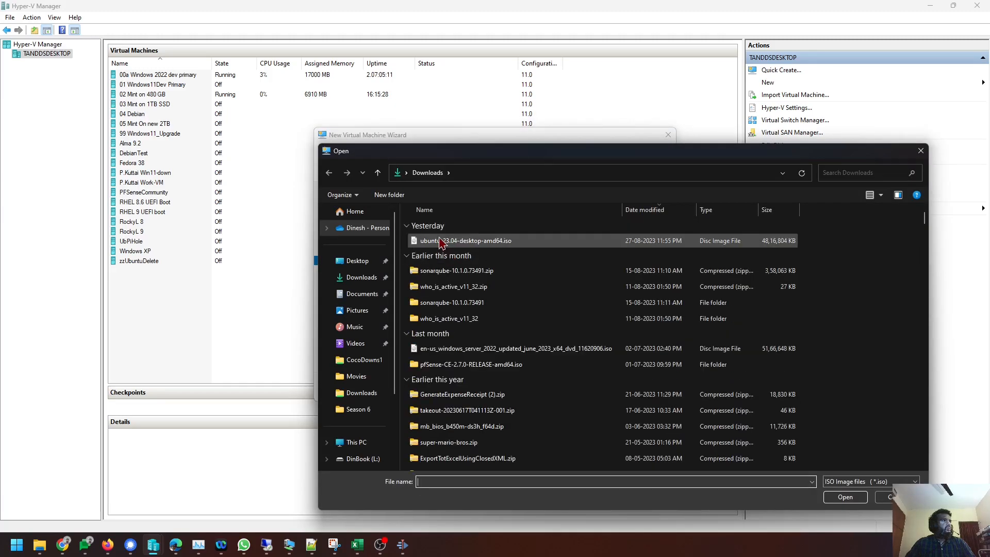
double_click(441, 241)
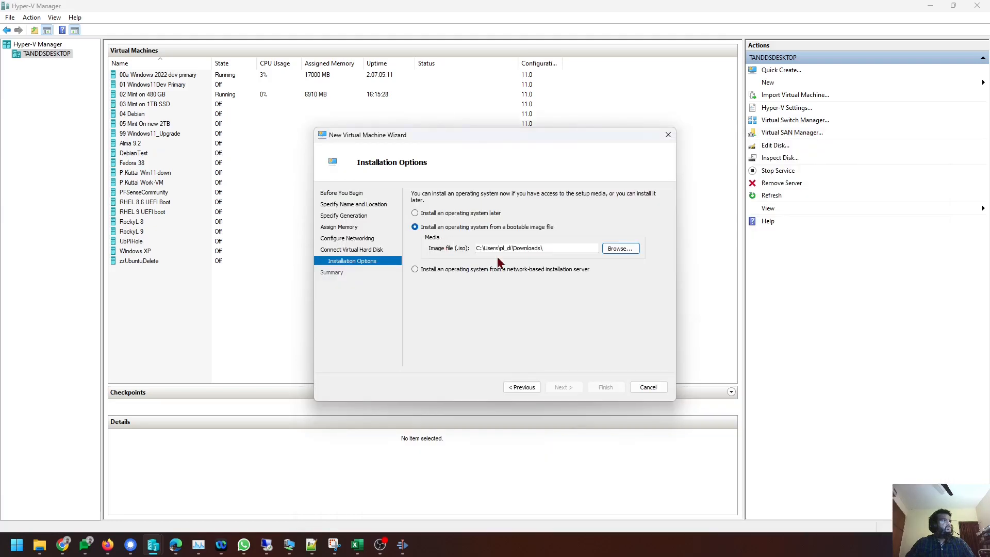
left_click(568, 388)
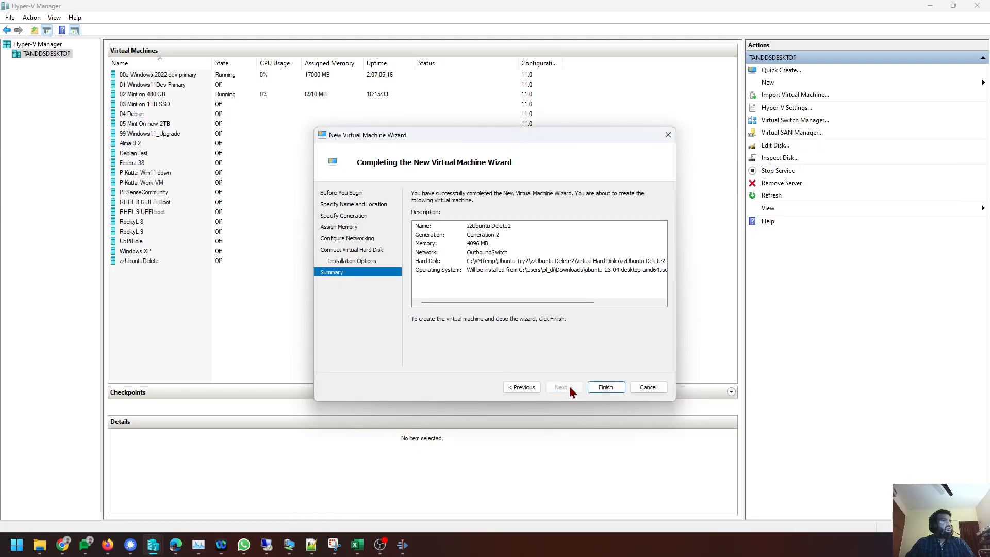
left_click(597, 391)
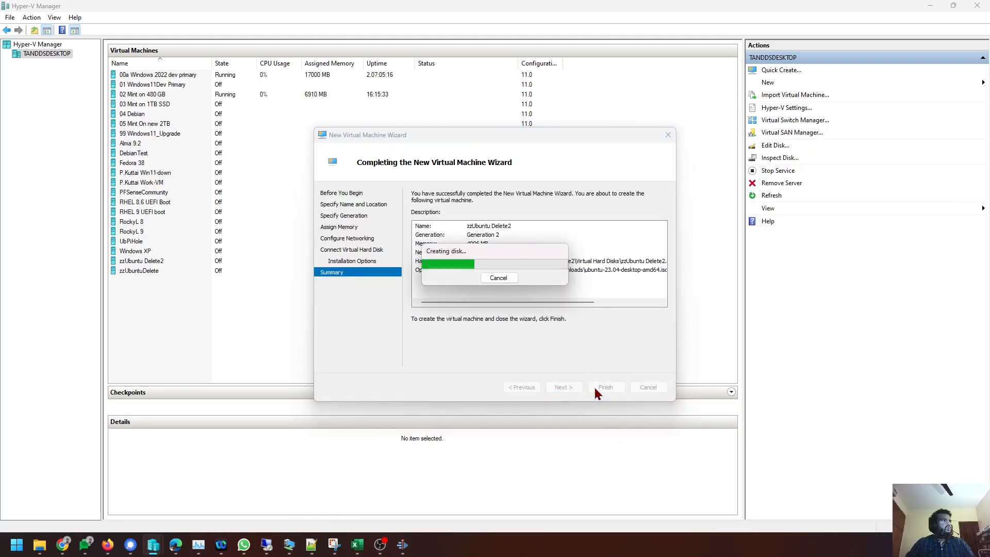
Give zzUbuntu Delete2 the Microsoft UEFI Certificate Authority template and enable its TPM.
right_click(211, 265)
left_click(250, 286)
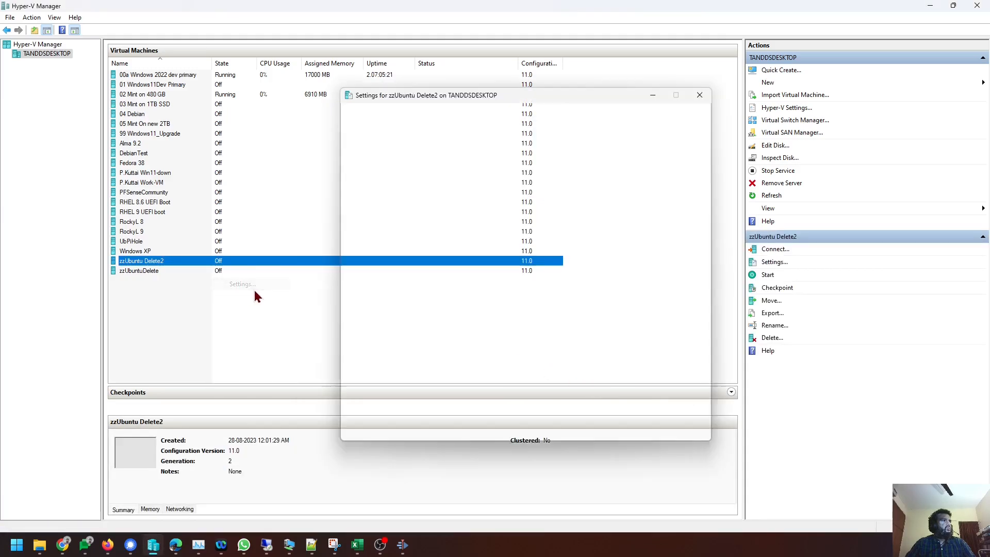
left_click(403, 149)
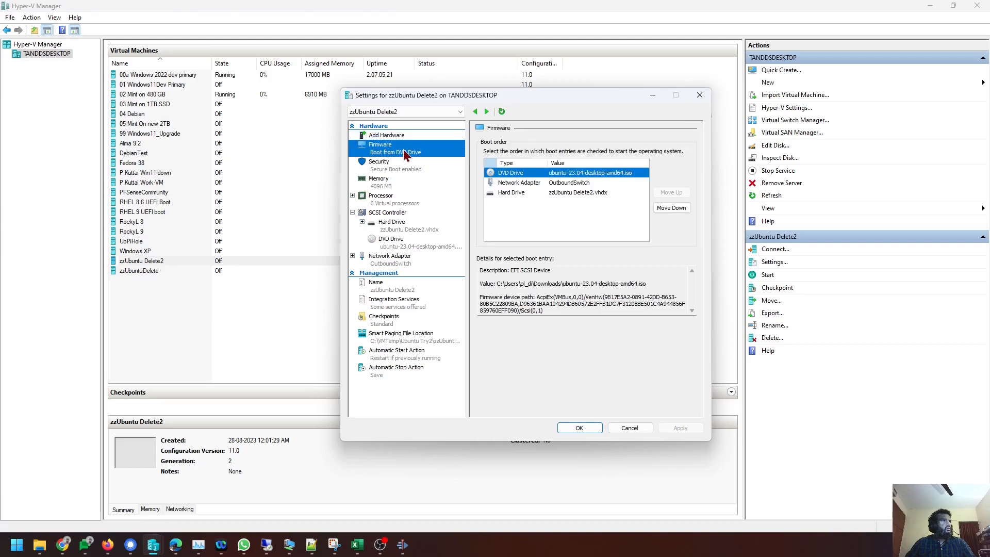
left_click(400, 171)
left_click(562, 190)
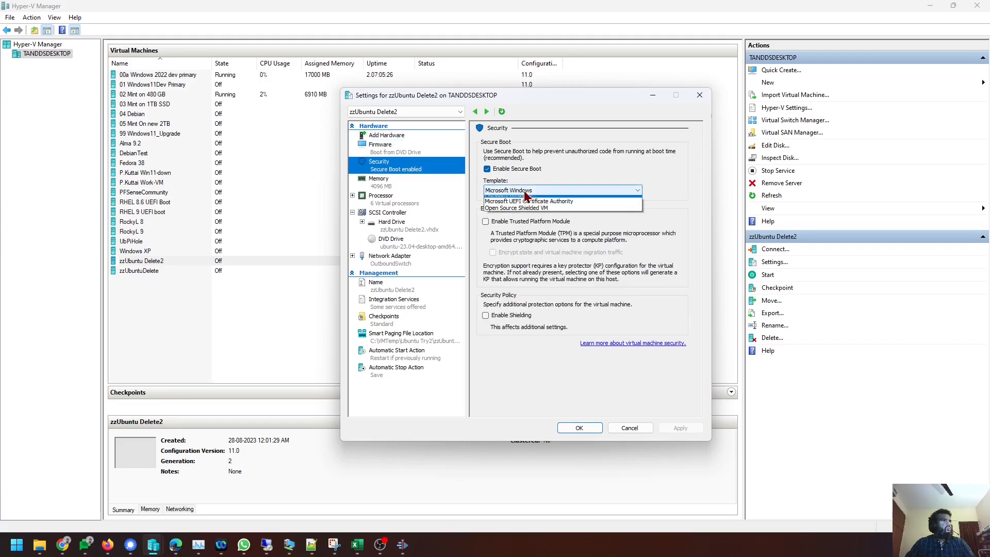
left_click(527, 206)
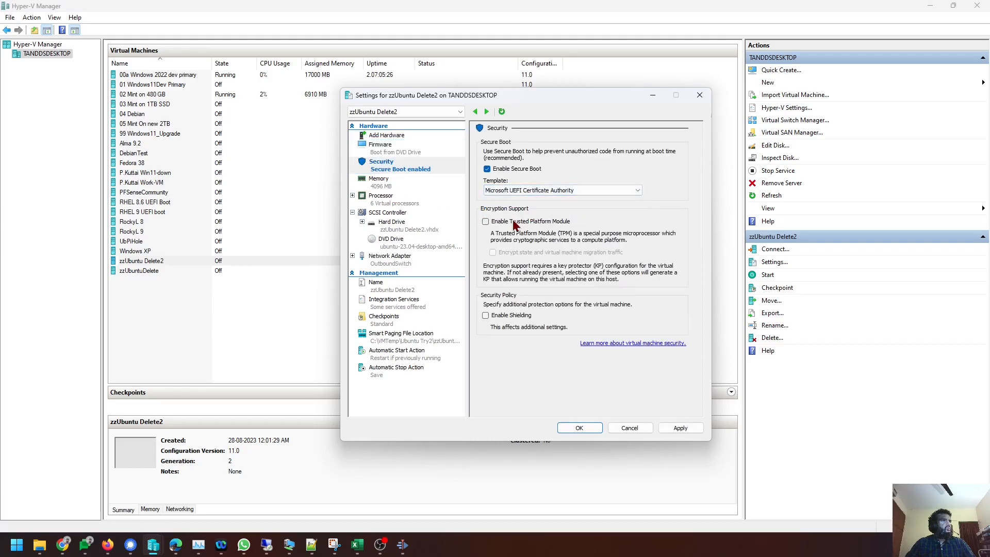
left_click(514, 222)
left_click(689, 425)
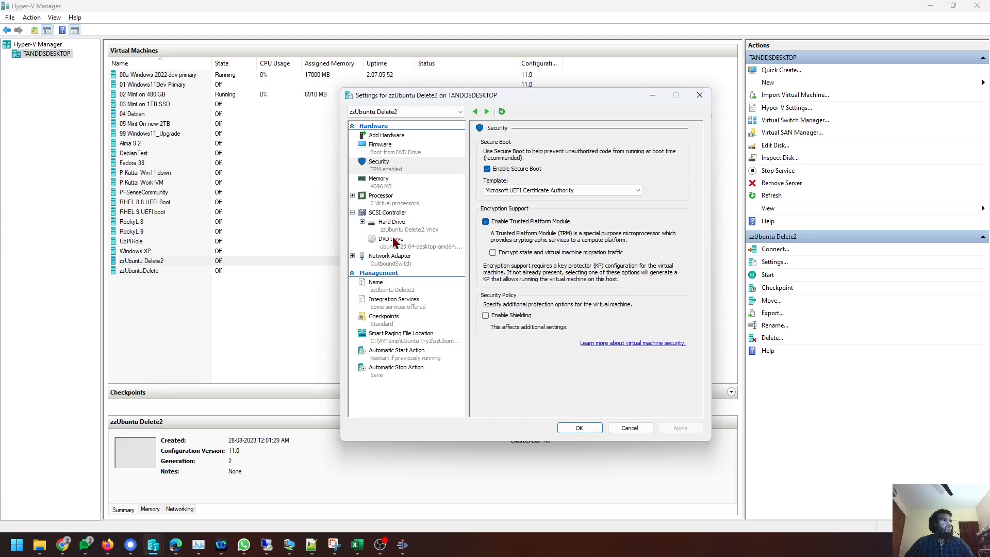
Turn off automatic checkpoints and save the settings.
left_click(396, 319)
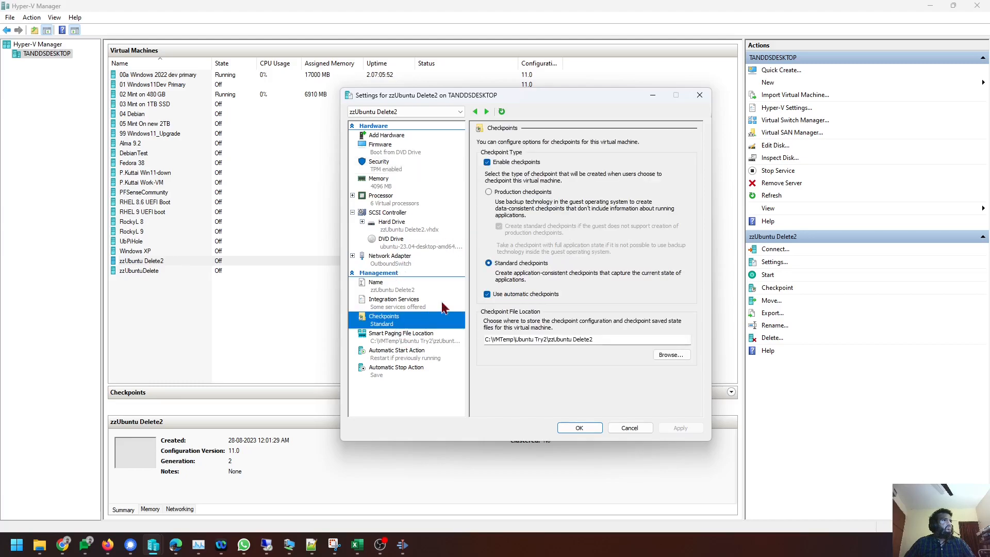
left_click(511, 295)
left_click(686, 431)
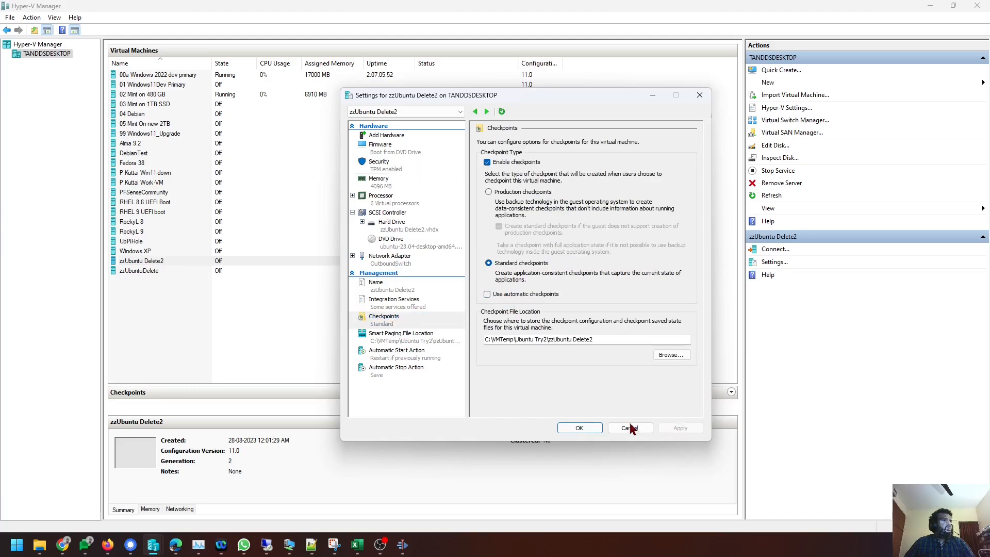
left_click(582, 428)
Connect to zzUbuntu Delete2, start it, and boot the GRUB entry Try or Install Ubuntu.
right_click(190, 255)
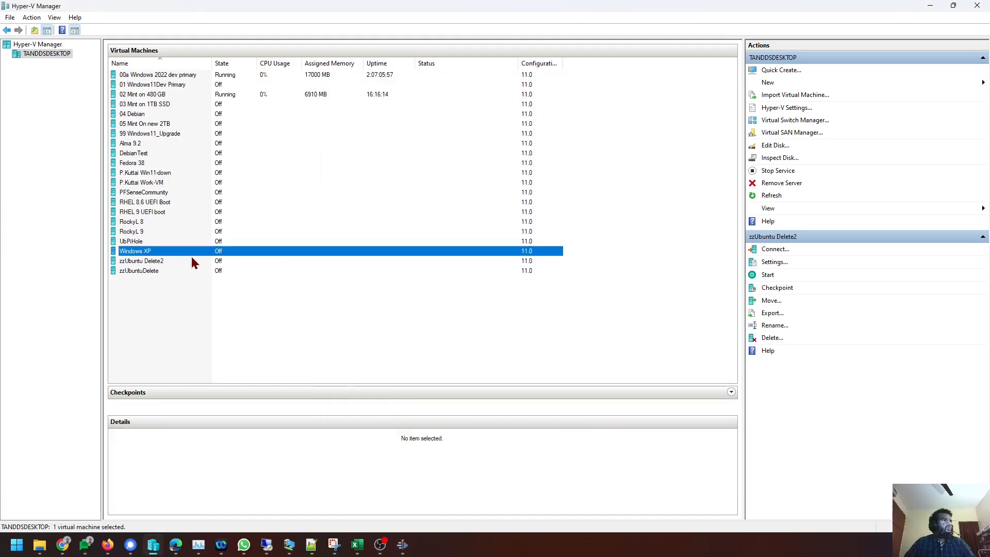
right_click(160, 258)
left_click(191, 266)
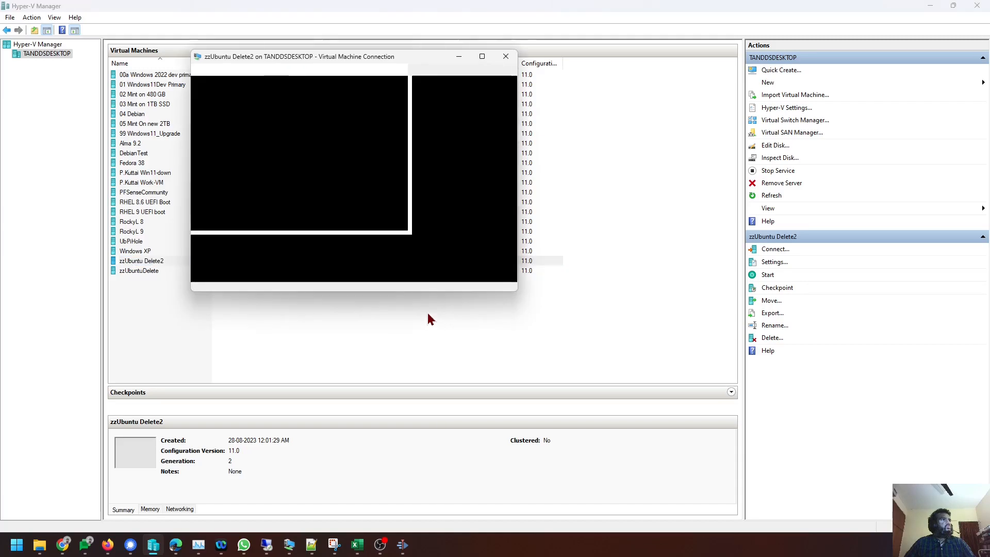
left_click(356, 198)
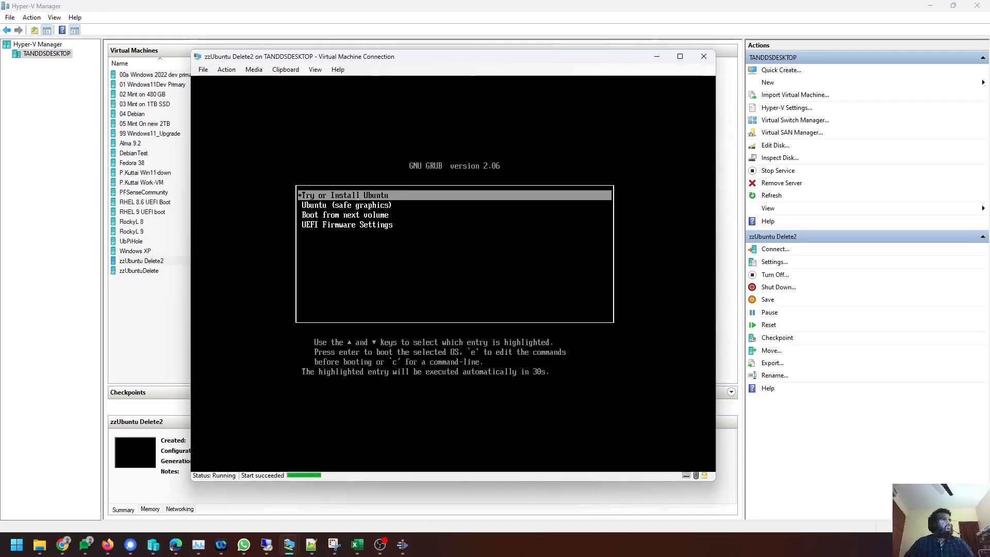
key("Down")
key("Up")
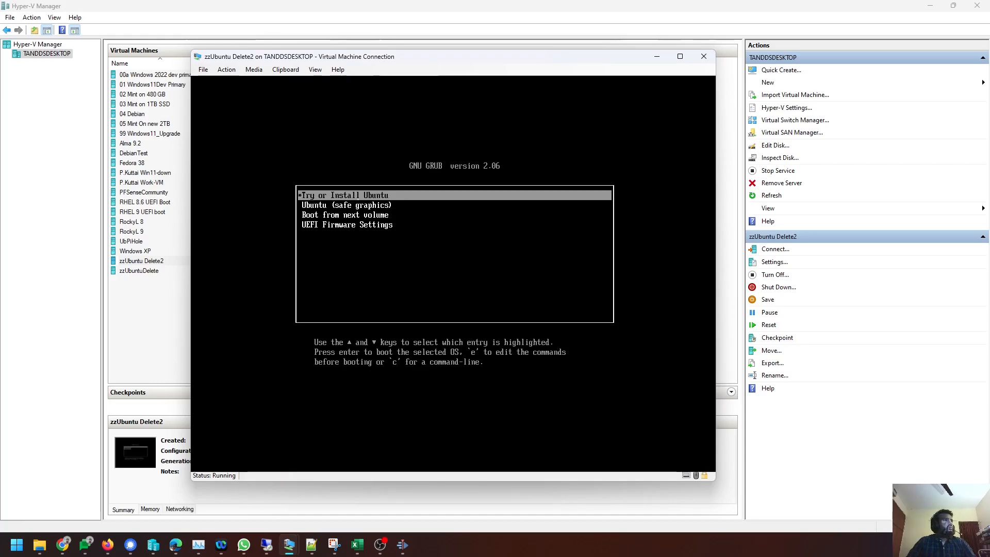
key("Return")
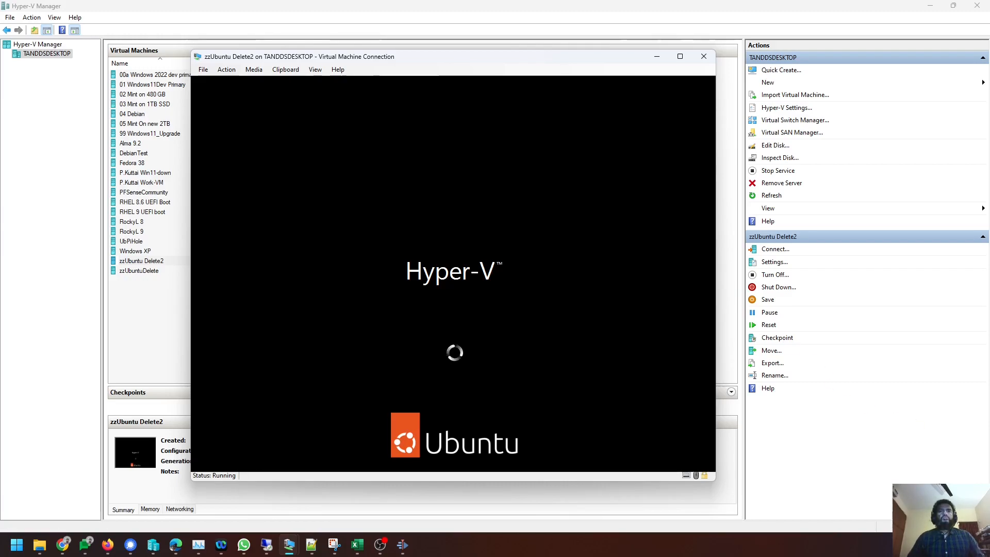
Switch to Firefox while Ubuntu boots to the Welcome to Ubuntu page.
key("alt+Tab")
key("alt+Tab")
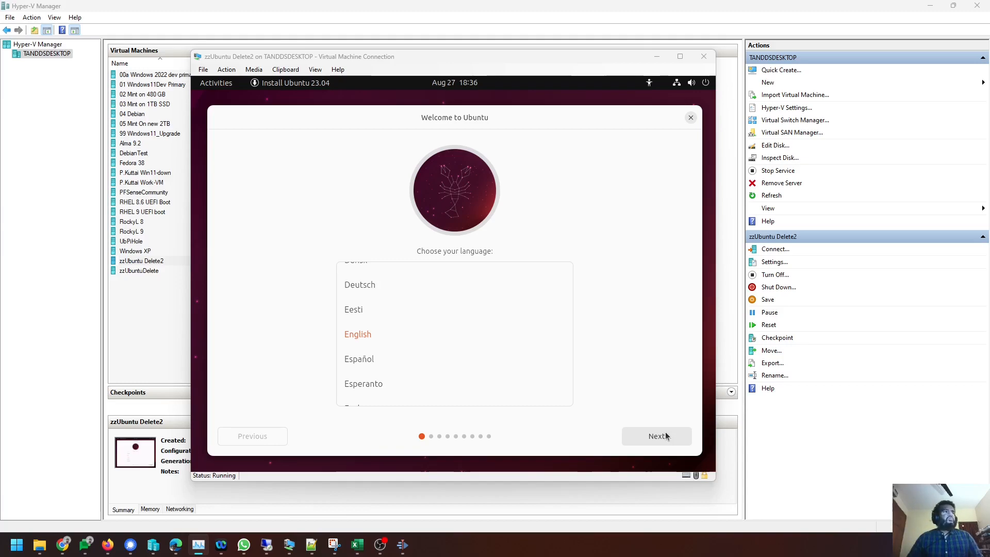
Keep English as the language, select Install Ubuntu, and continue to keyboard layout.
left_click(707, 180)
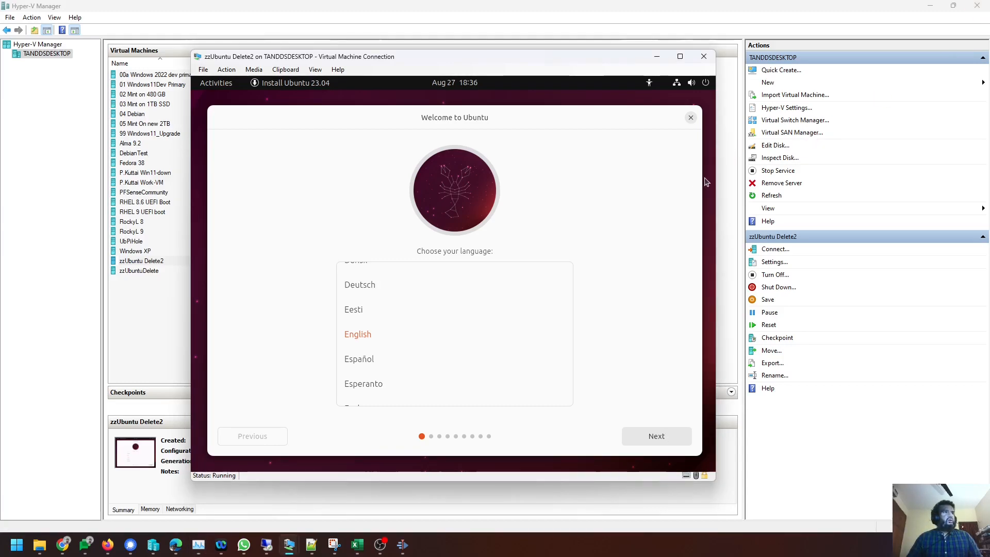
left_click(650, 437)
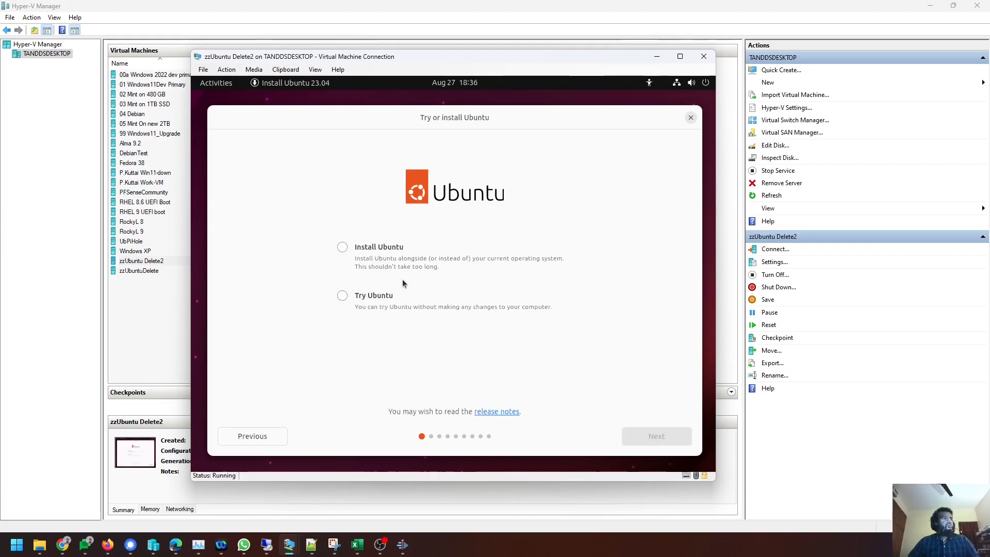
left_click(237, 437)
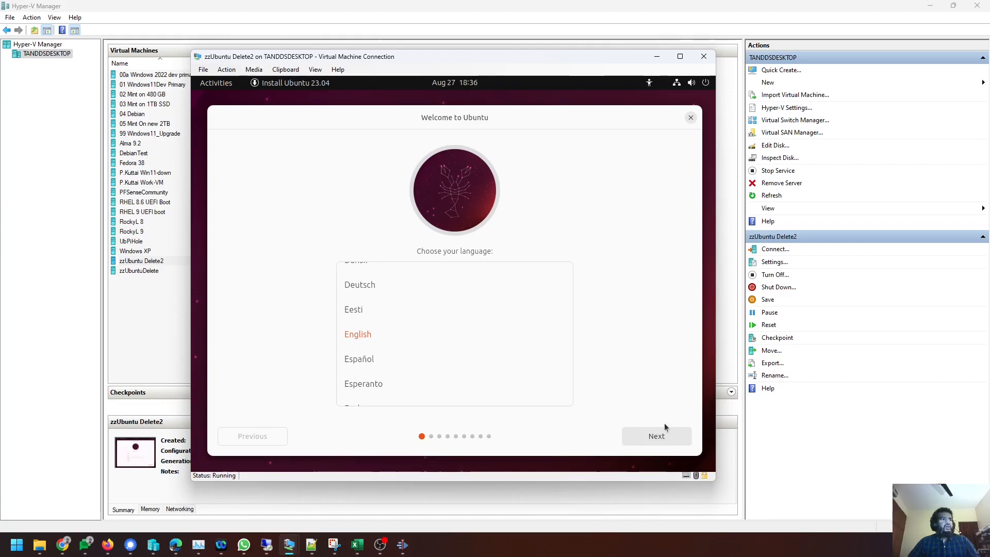
left_click(657, 441)
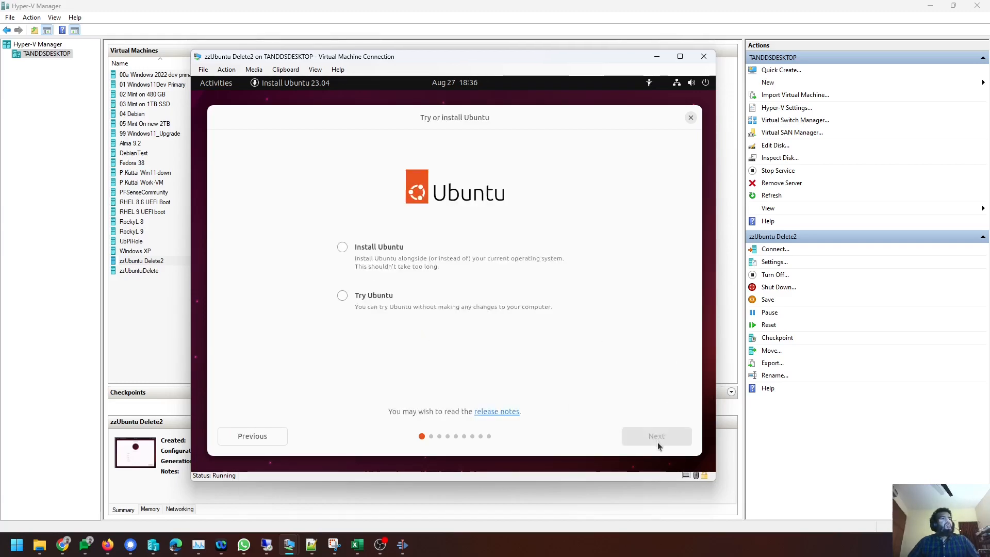
left_click(395, 248)
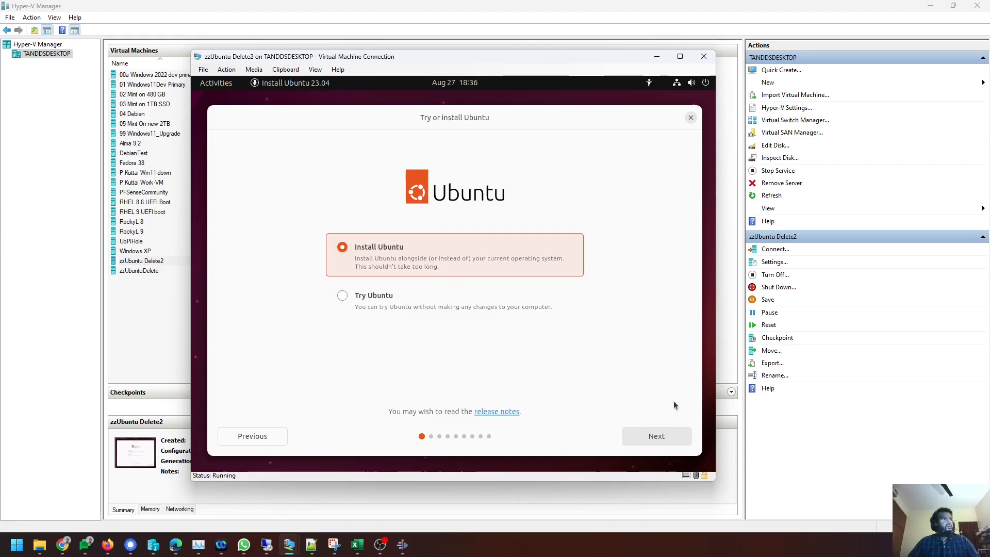
left_click(659, 441)
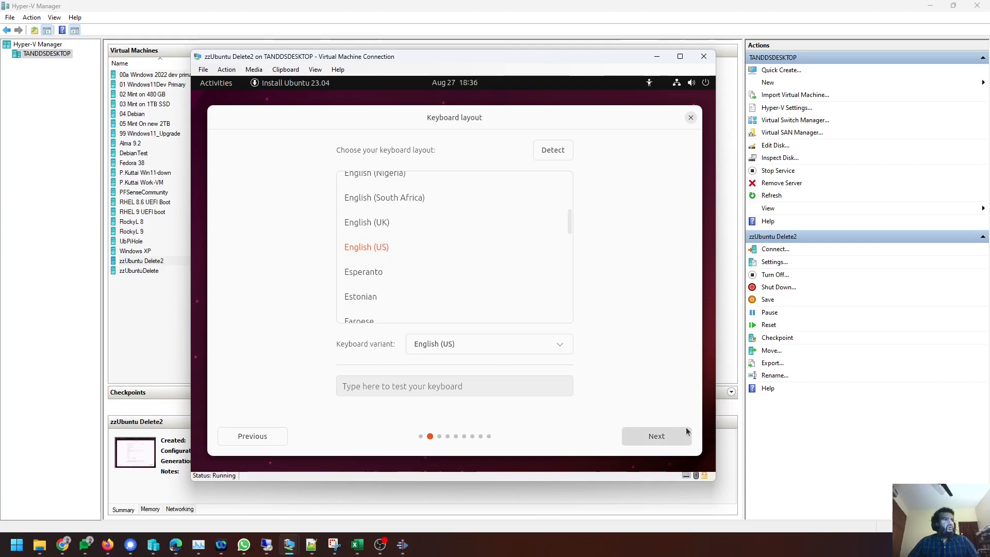
Accept English (US) keyboard and wired network, and include third-party drivers and media formats.
left_click(669, 435)
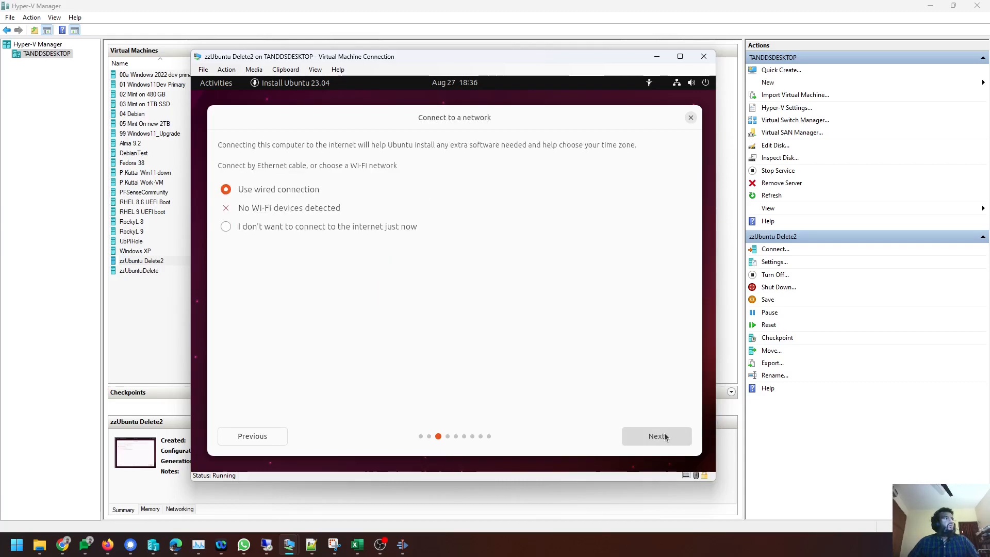
left_click(664, 437)
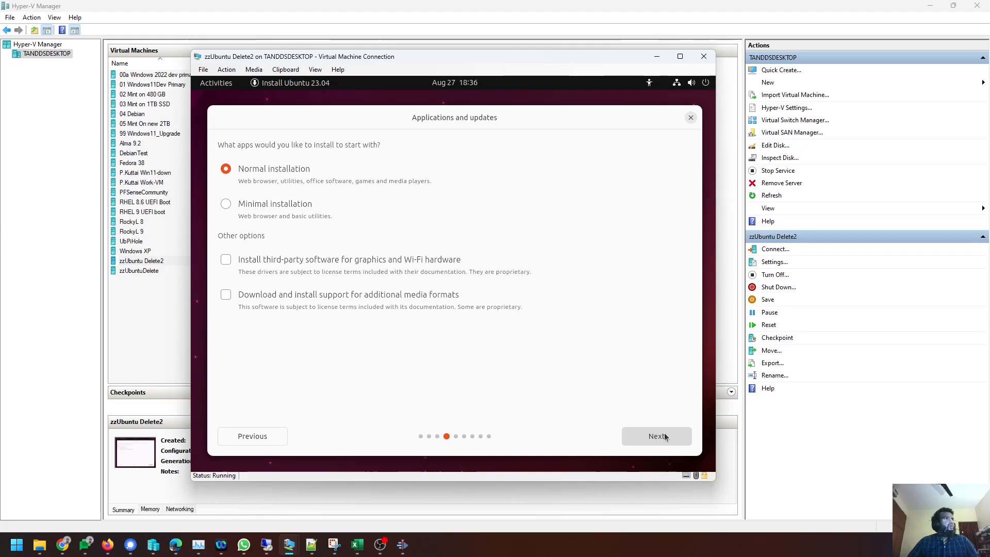
left_click(338, 258)
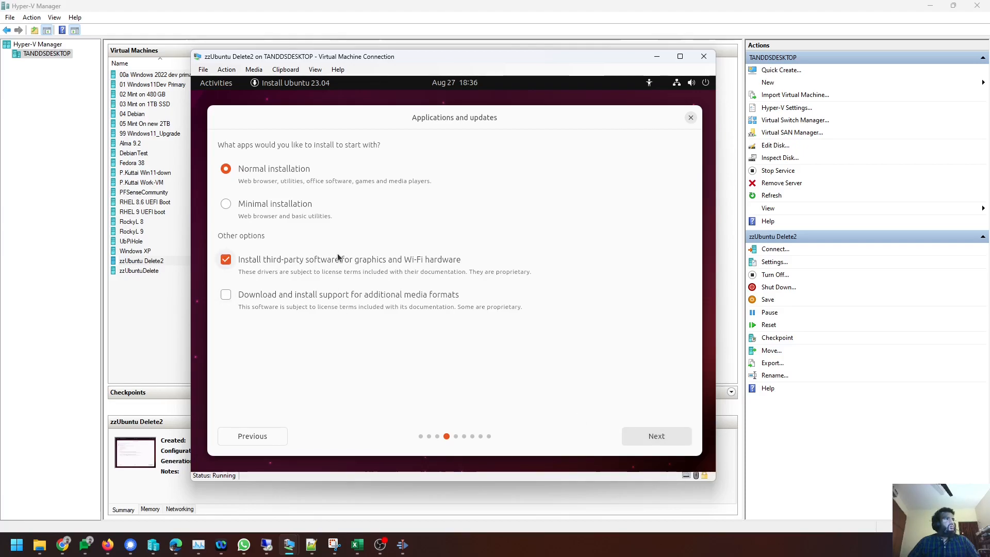
left_click(332, 300)
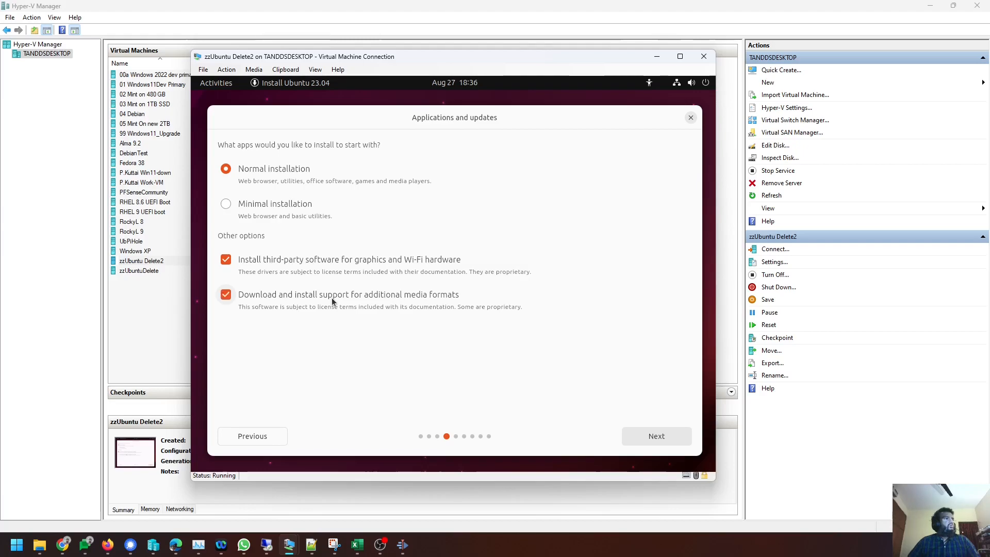
left_click(655, 438)
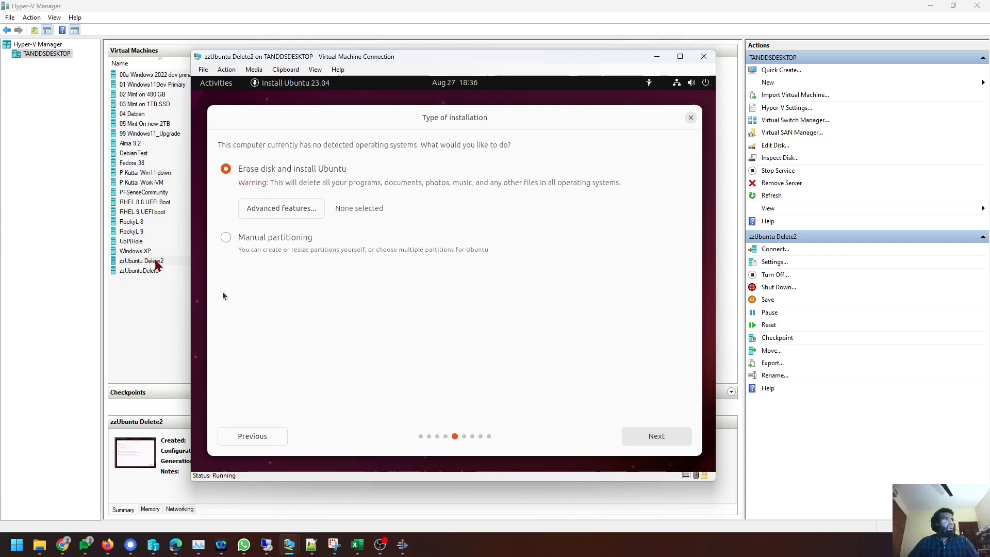
Choose erase disk with LVM in the advanced features and start installing with those partition changes.
left_click(259, 208)
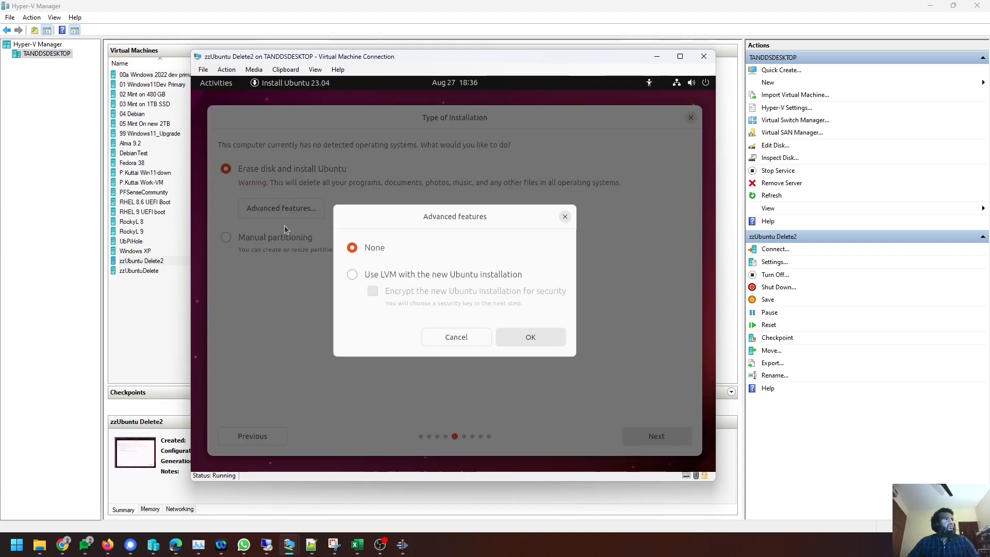
left_click(352, 274)
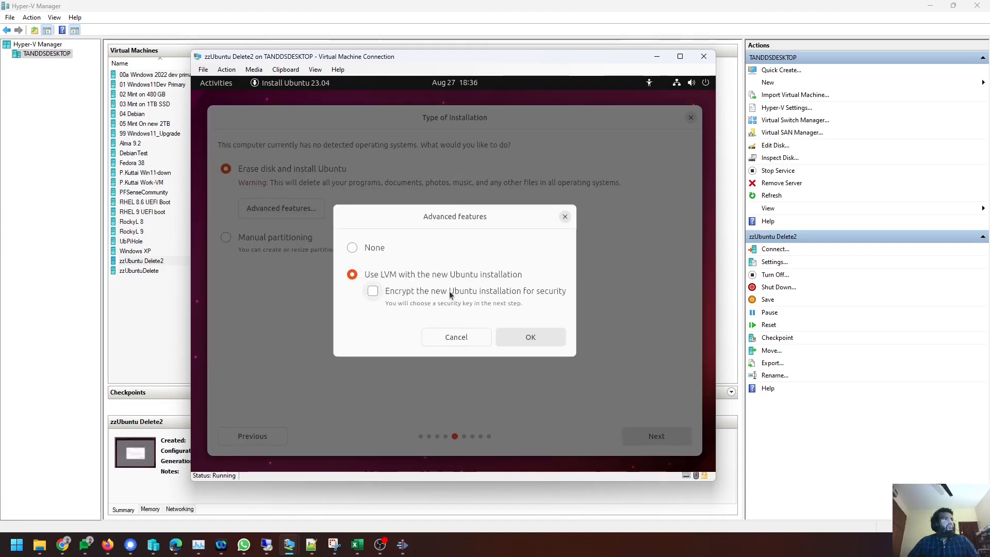
left_click(518, 336)
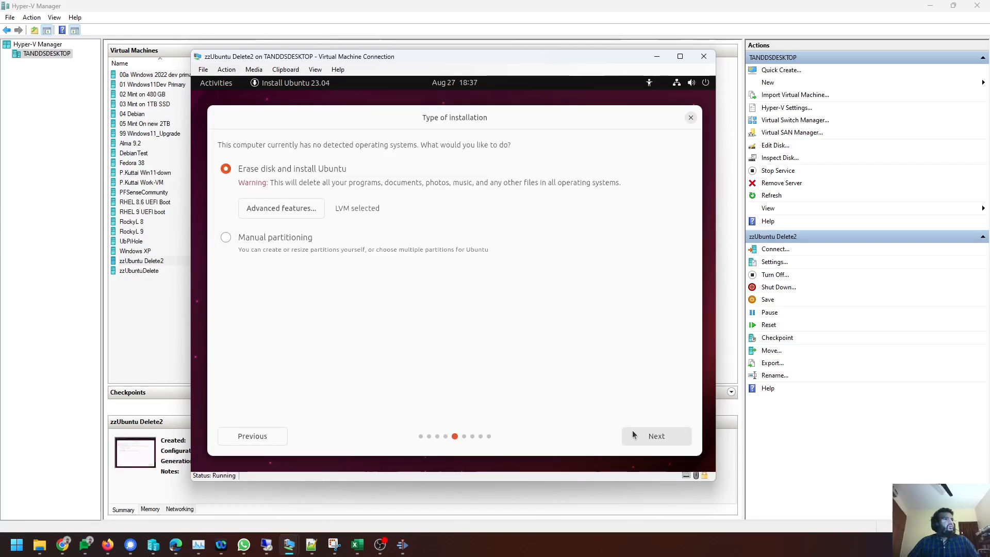
left_click(649, 438)
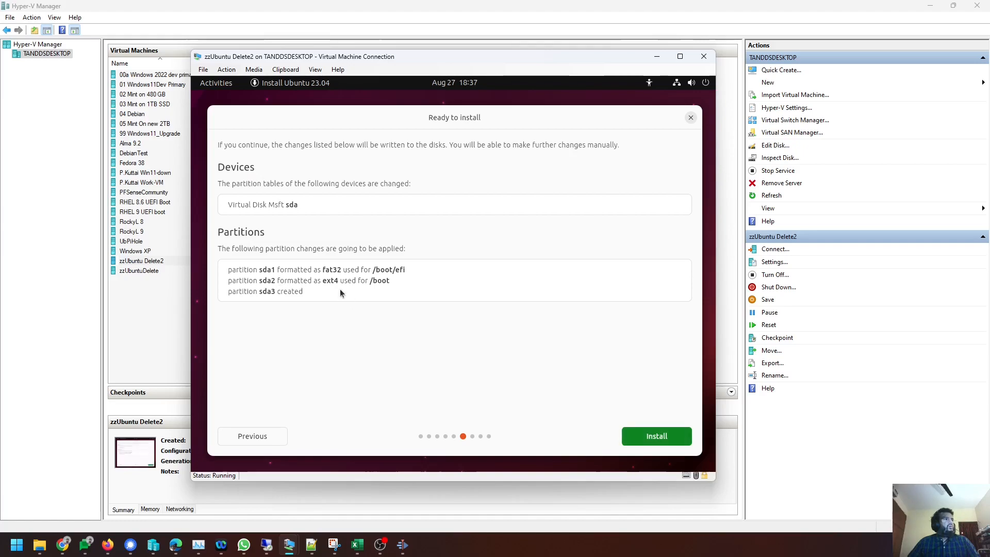
left_click(641, 444)
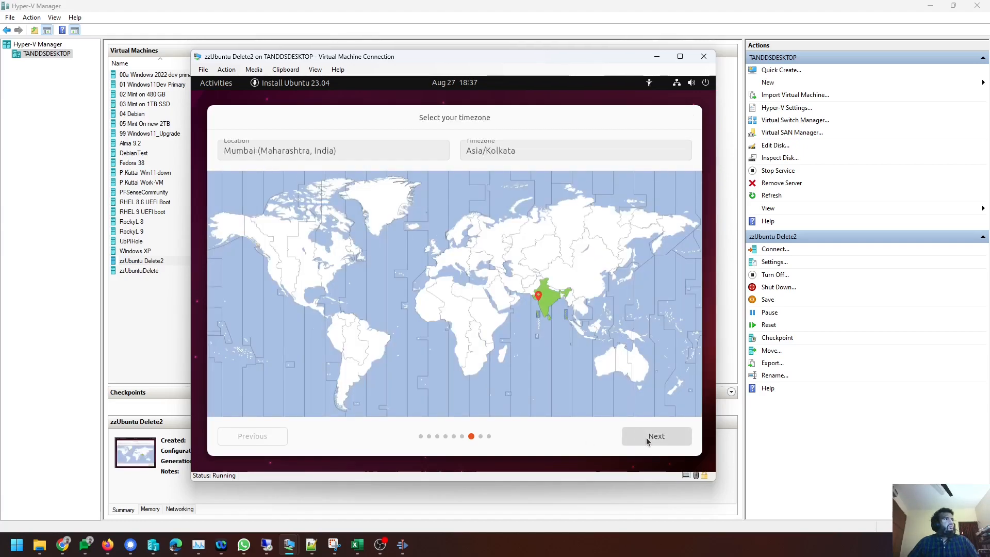
Accept the Asia/Kolkata timezone and enter the user's name in the account form.
left_click(646, 437)
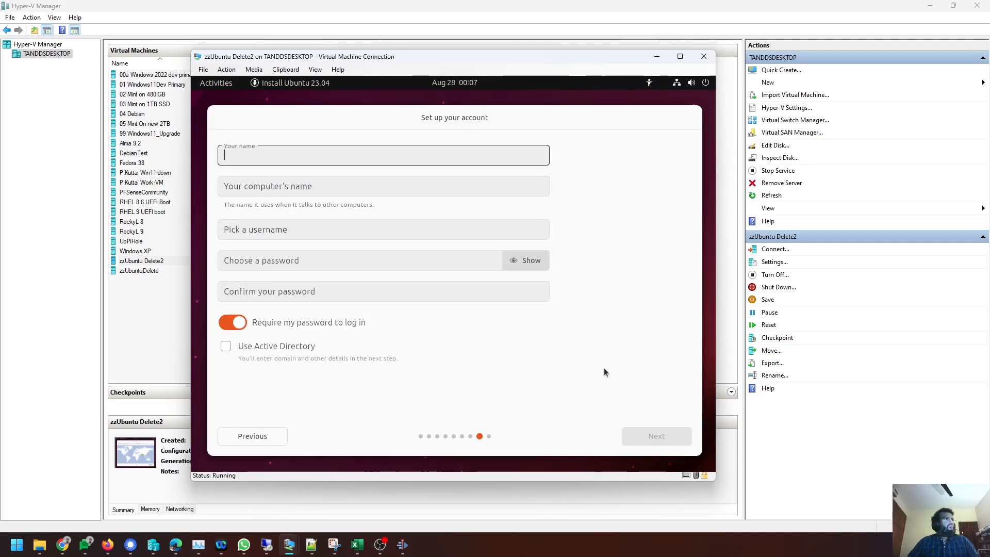
type("Dinesh")
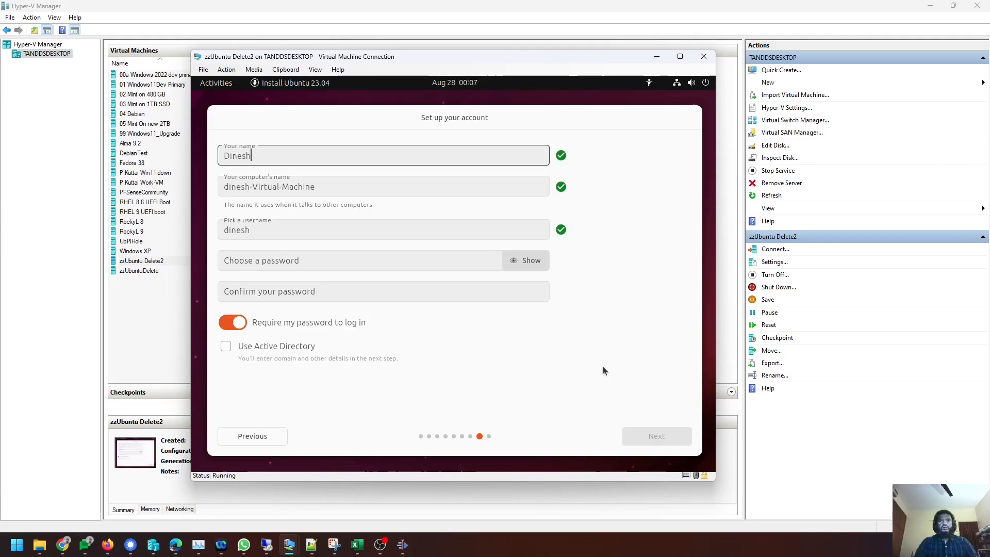
key("Tab")
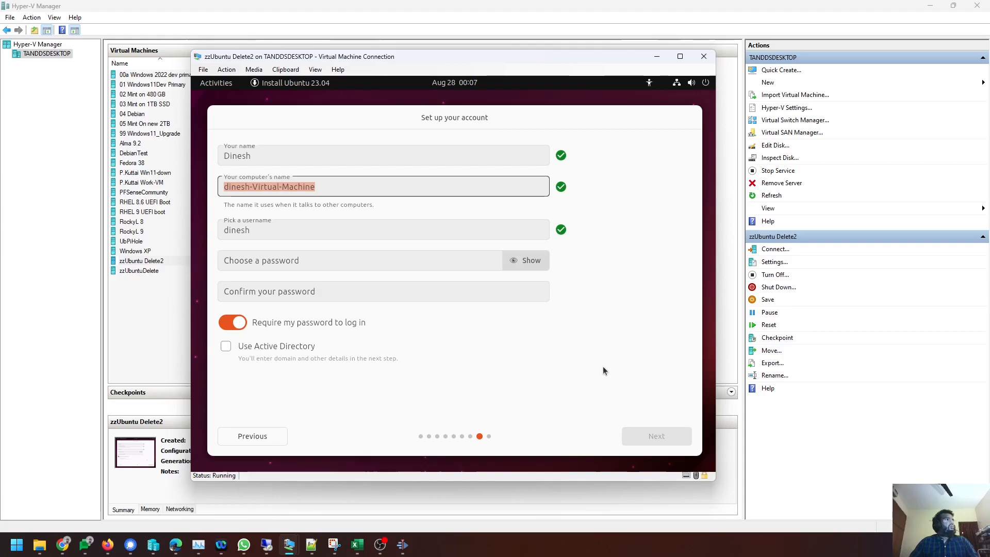
key("Tab")
key("Tab")
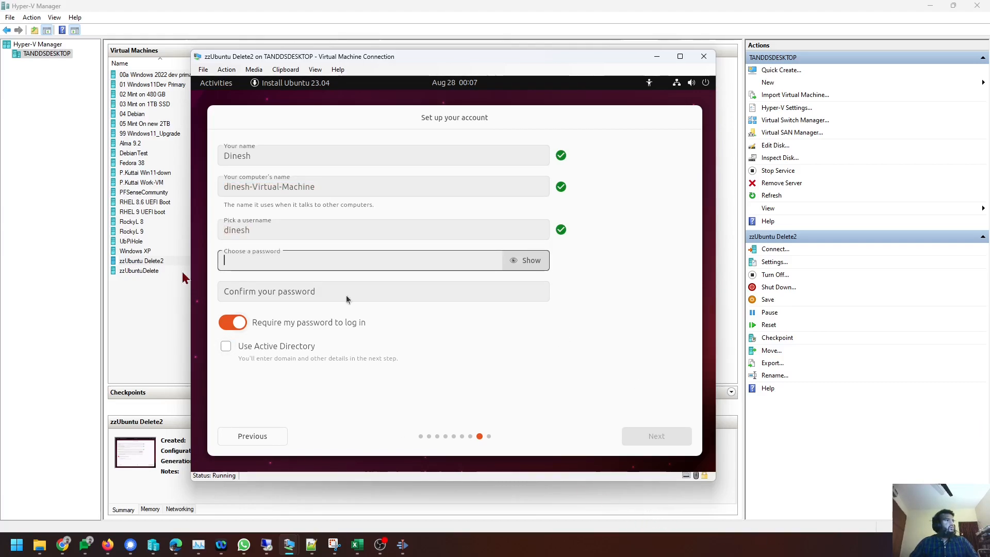
Enter and confirm the account password, then finish account setup.
type("d")
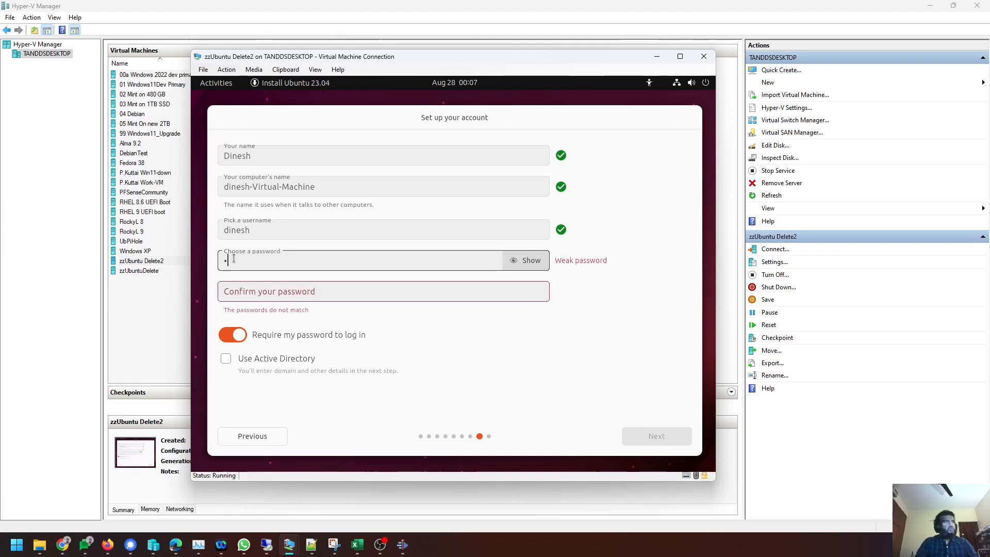
type("••••••••••")
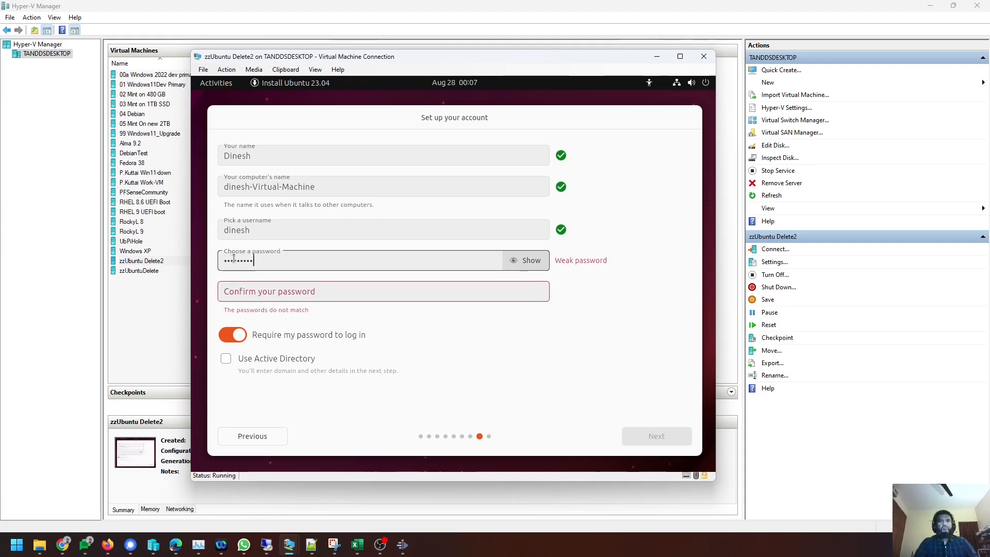
type("•••••••")
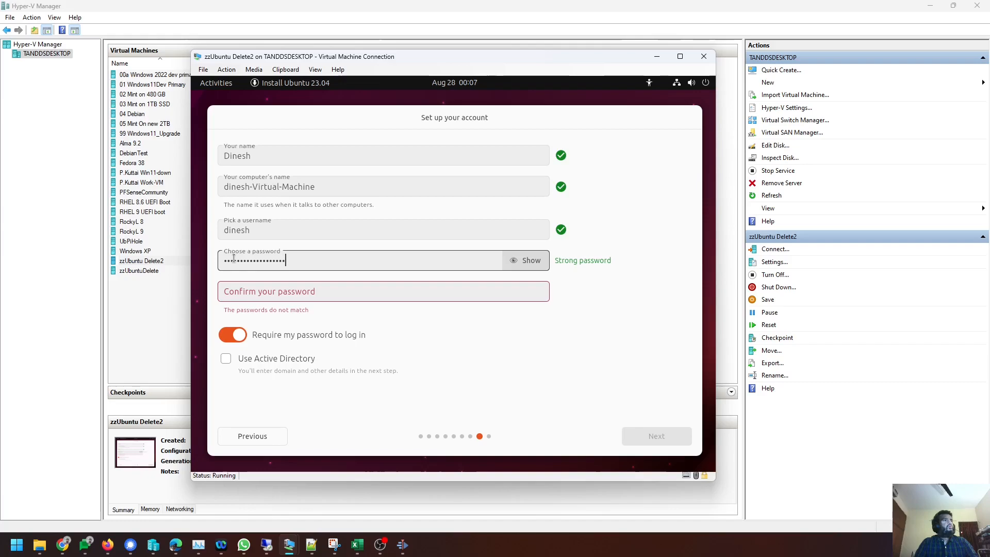
key("Tab")
key("Tab")
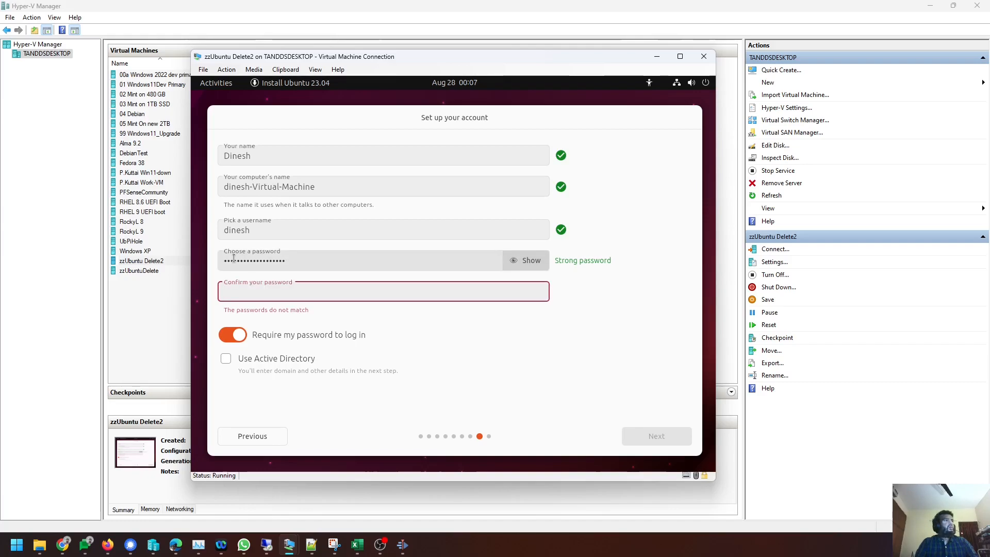
type("••••••••••••••••••")
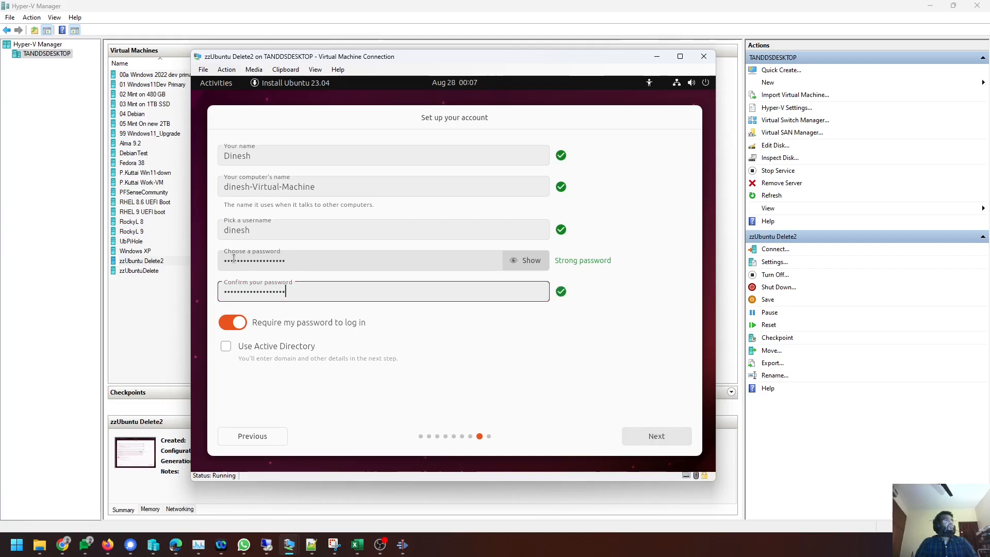
left_click(228, 346)
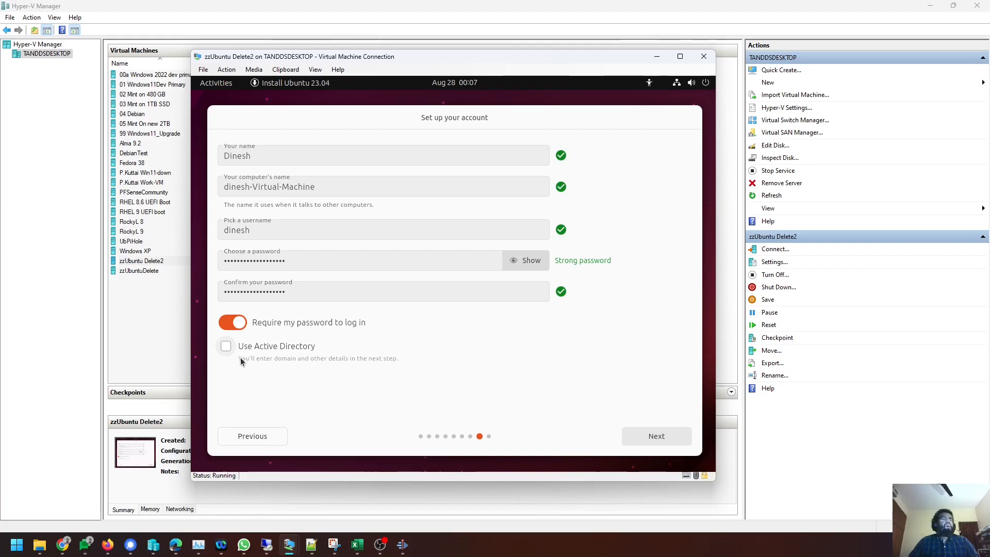
left_click(656, 437)
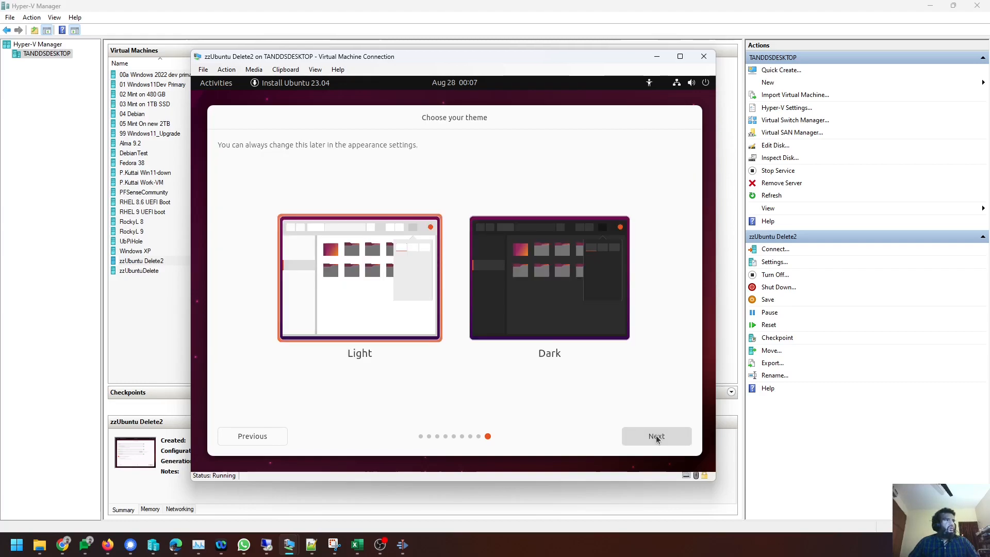
Pick the Dark theme, start the system install, and show the installation log while it runs.
left_click(589, 340)
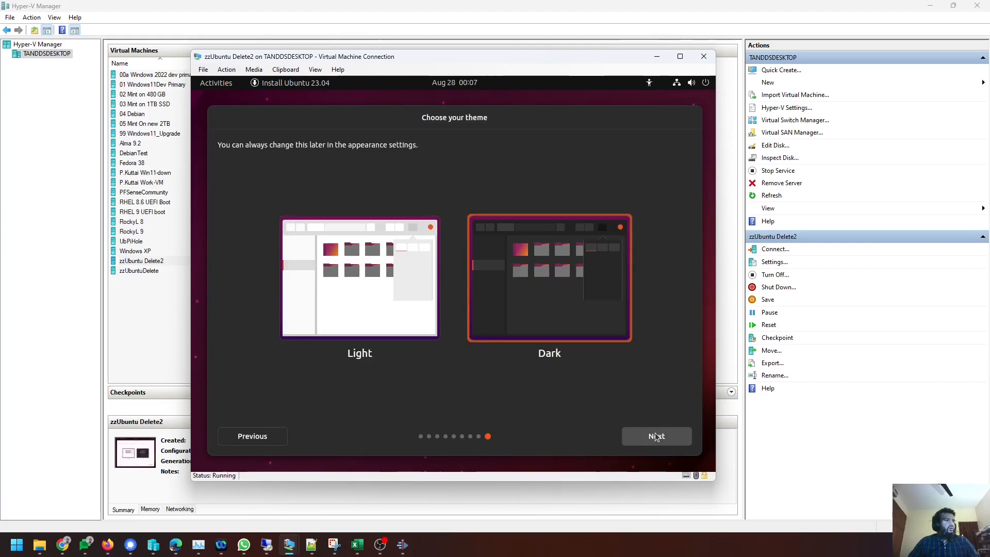
left_click(656, 436)
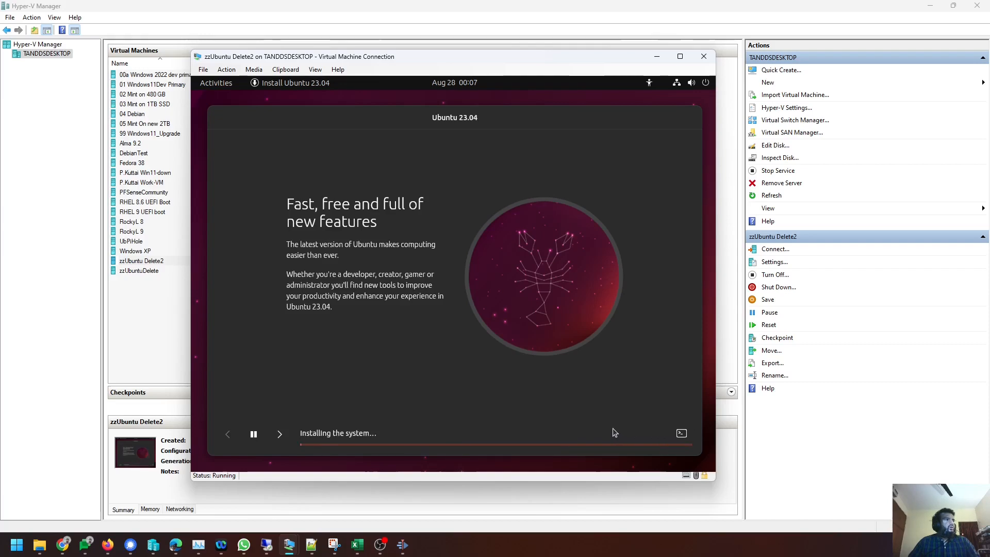
left_click(682, 435)
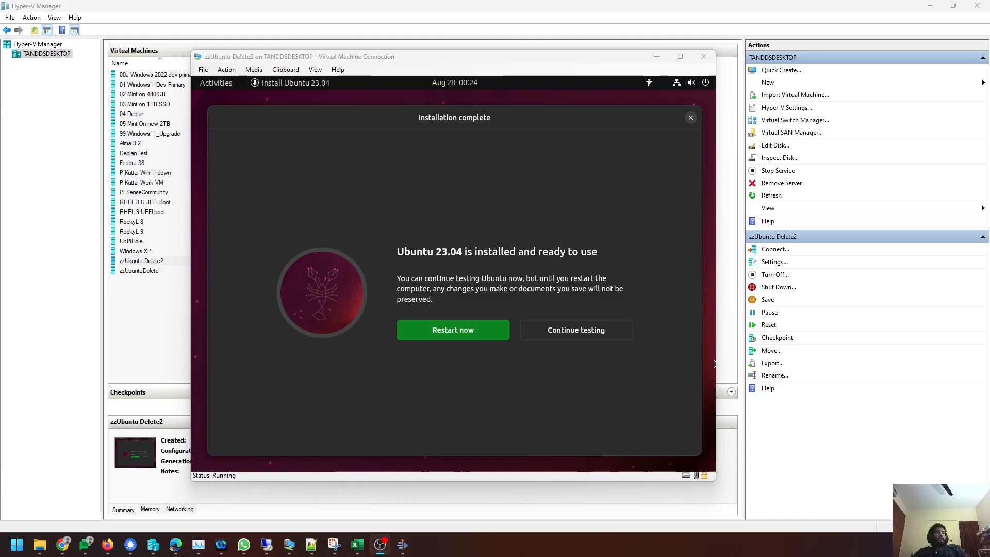
Restart the installed VM and confirm the installation medium is removed so it boots Ubuntu.
left_click(392, 276)
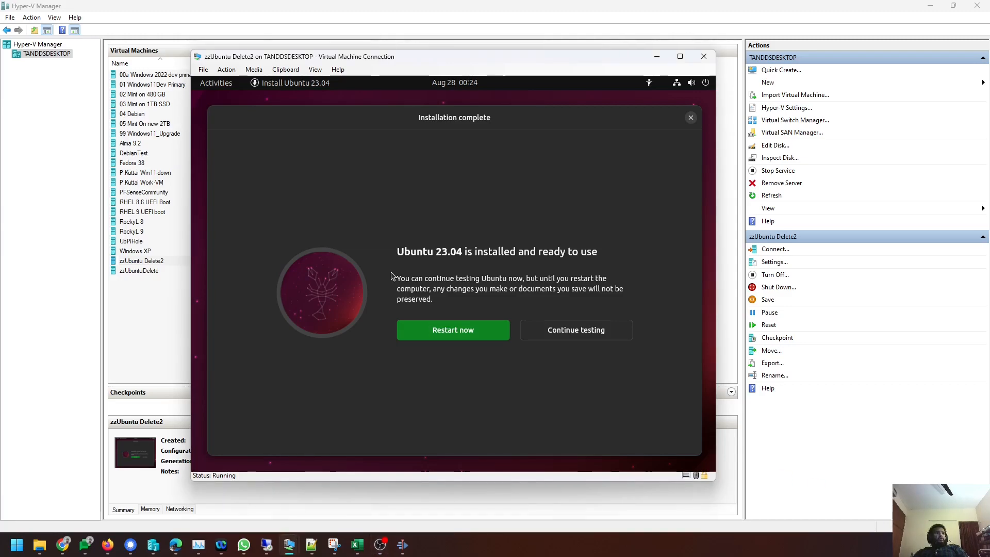
left_click(438, 330)
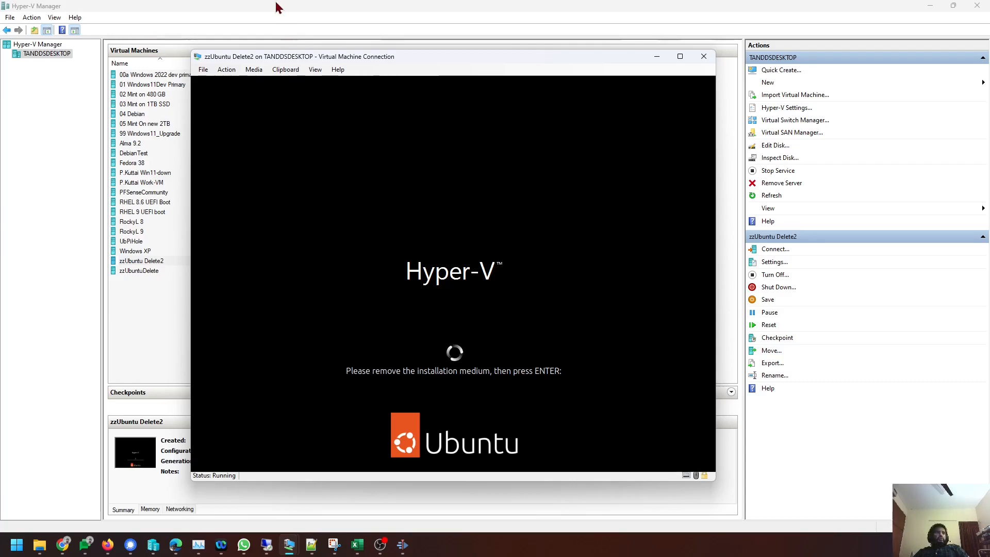
left_click(255, 69)
mouse_move(273, 87)
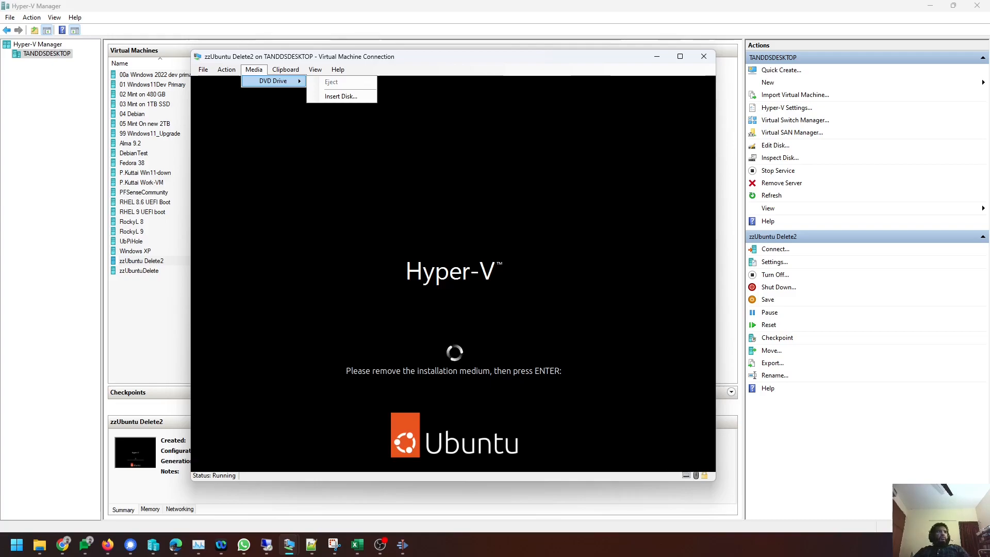
key("Return")
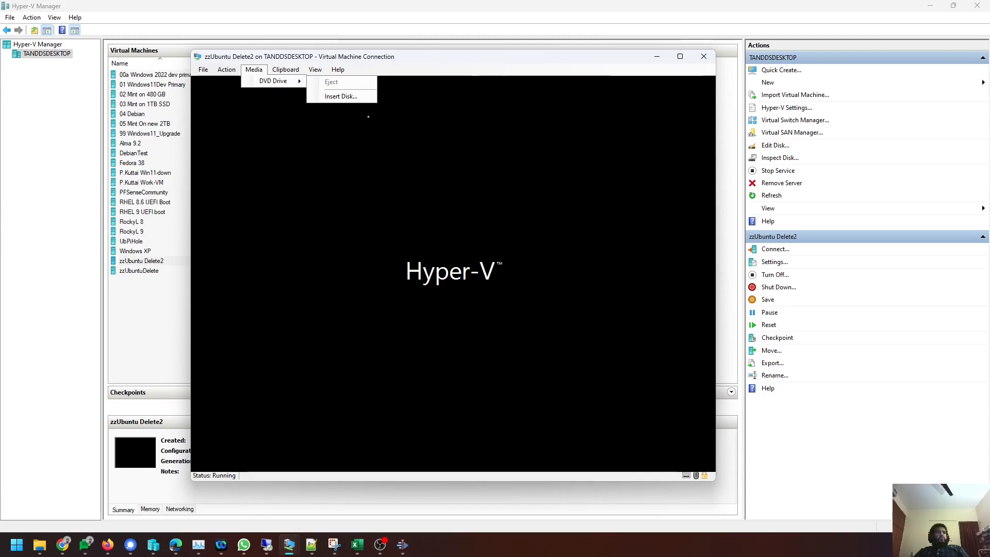
left_click(273, 56)
left_click(258, 71)
Sign in to the installed Ubuntu with the user's password to reach Welcome to Ubuntu.
left_click(349, 60)
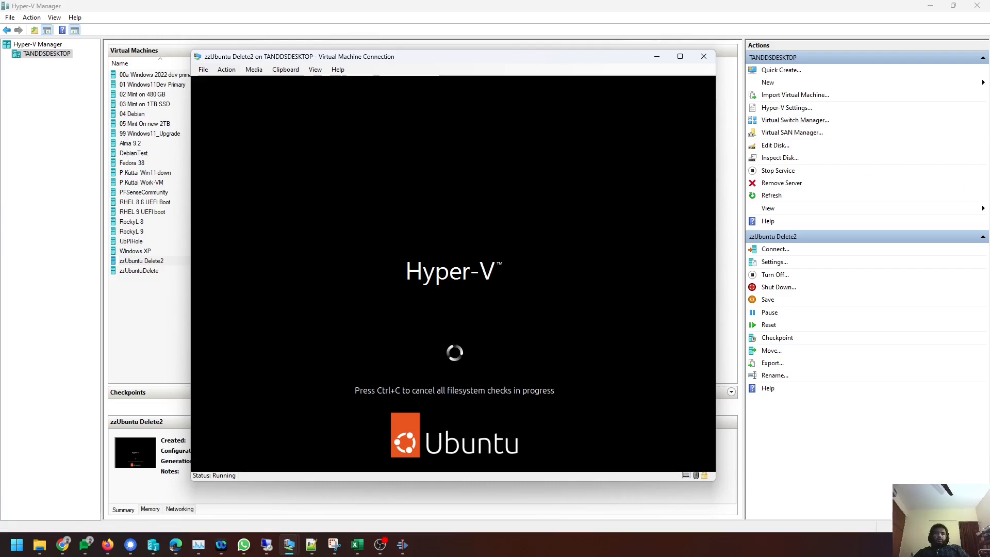
key("alt+Tab")
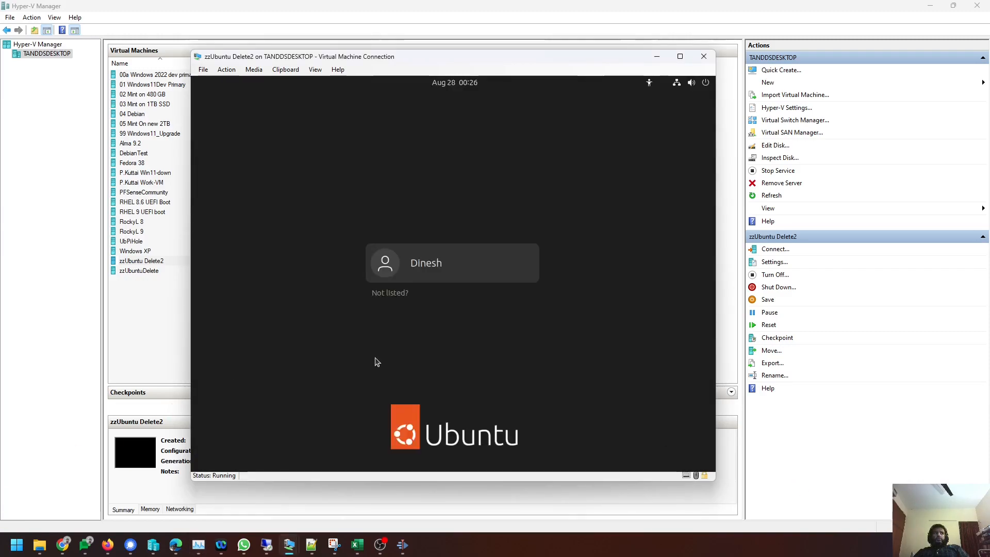
left_click(456, 264)
type("***")
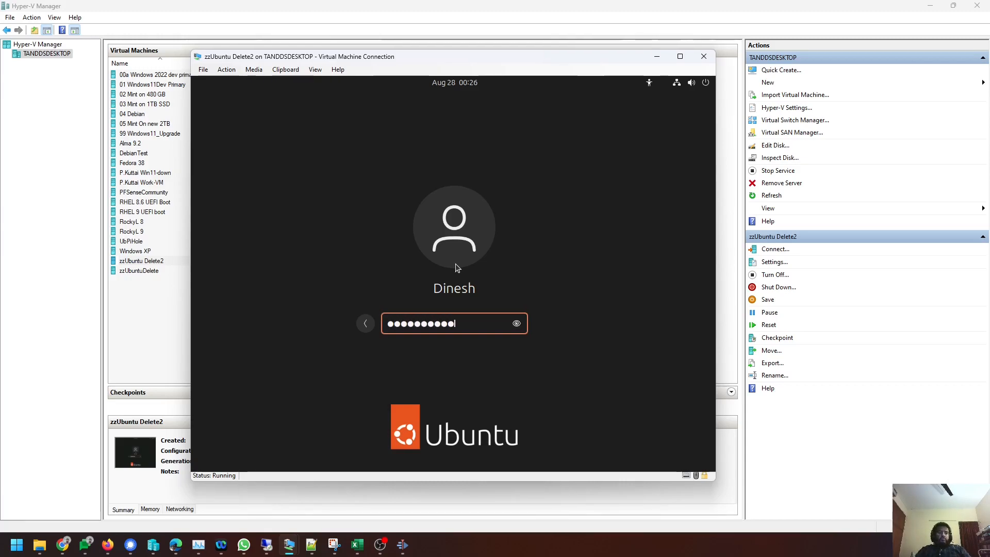
type("****************")
key("Return")
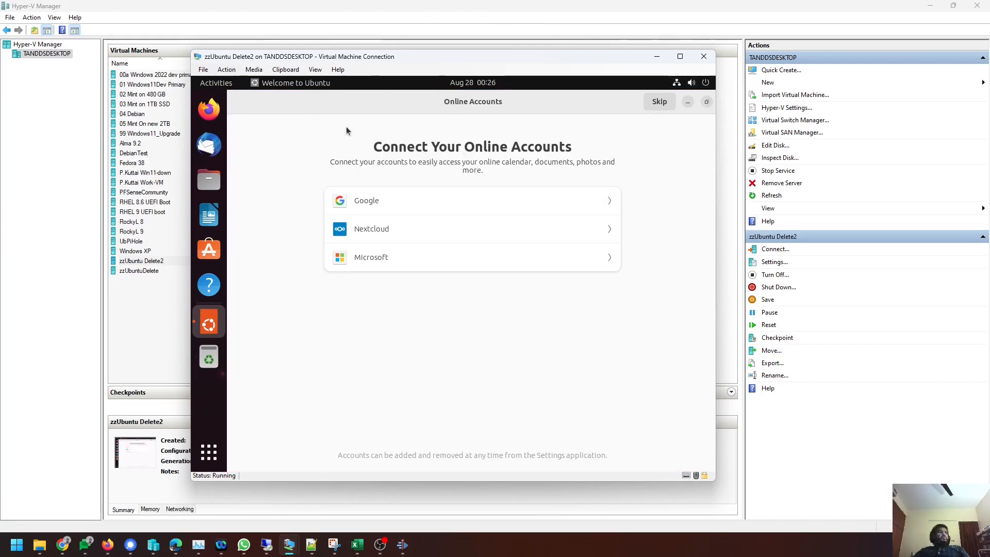
left_click(210, 110)
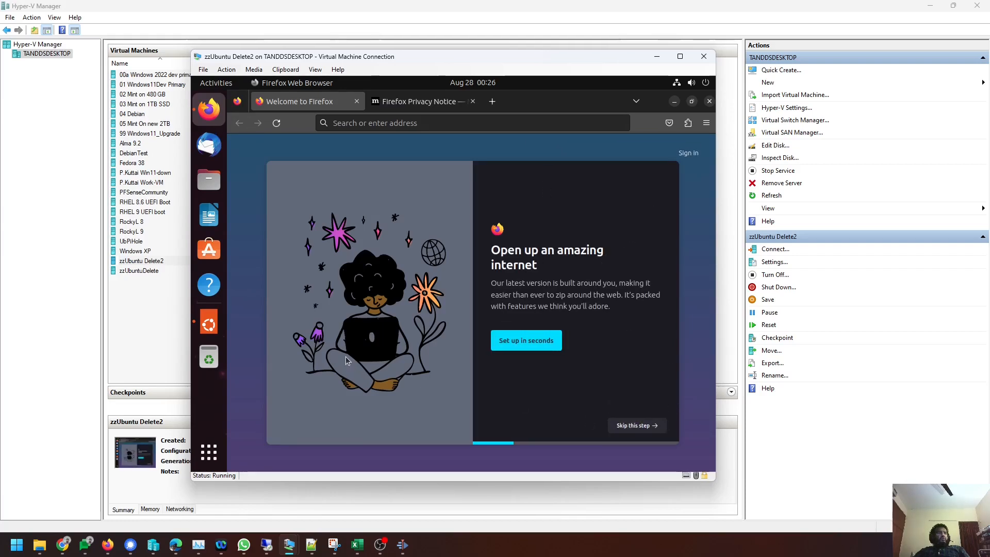
left_click(428, 125)
type("ww")
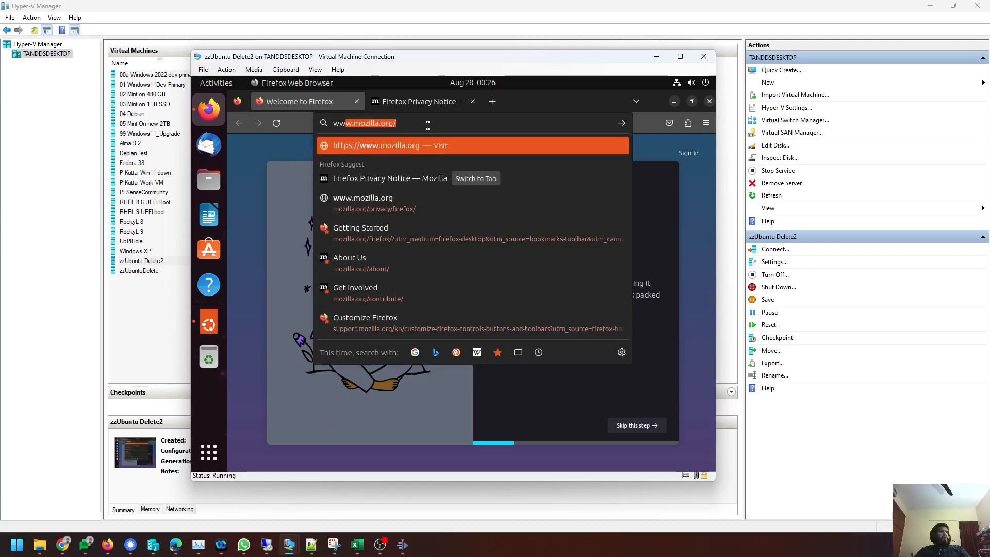
type("w.google.com")
key("Return")
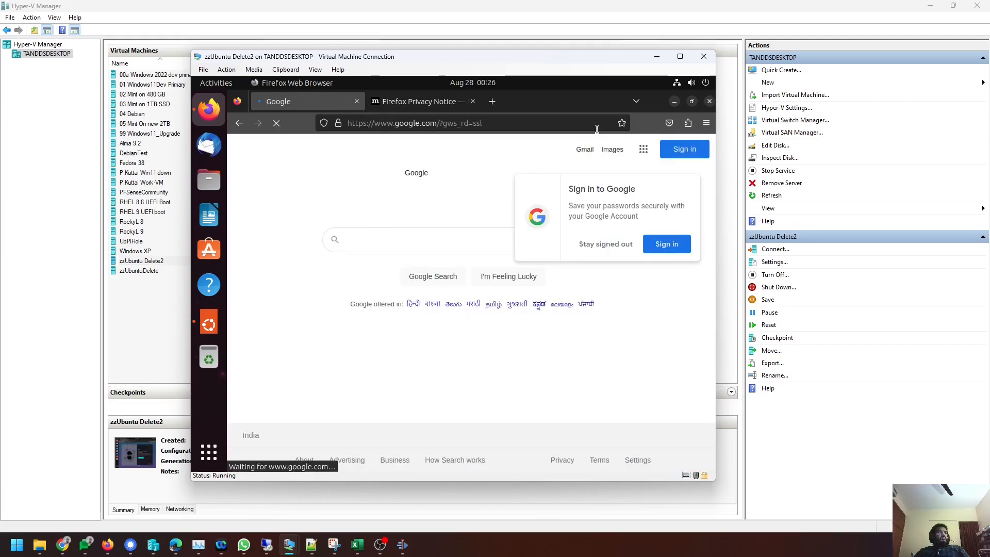
Minimize Firefox and launch Ubuntu Software from the dock, dismissing the VM action menu.
left_click(675, 102)
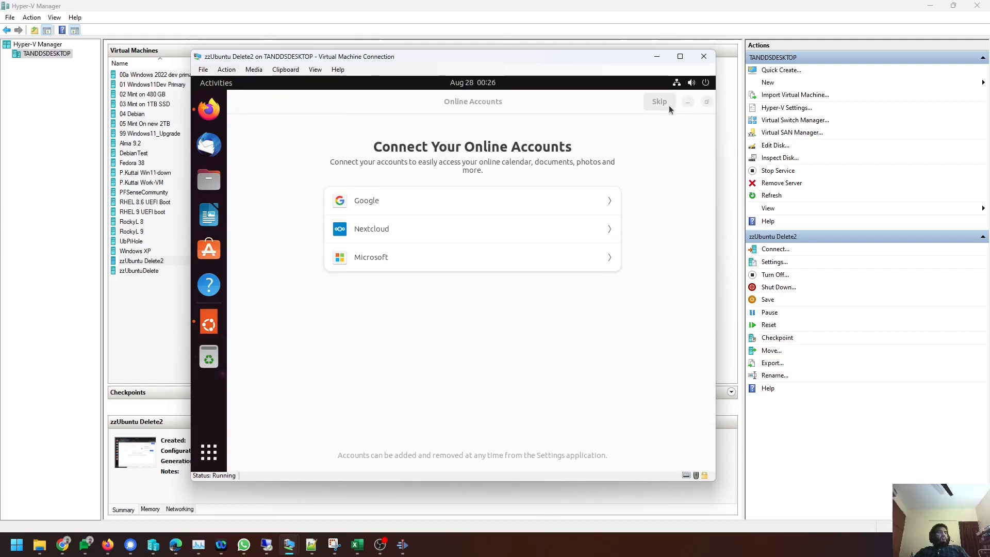
left_click(226, 69)
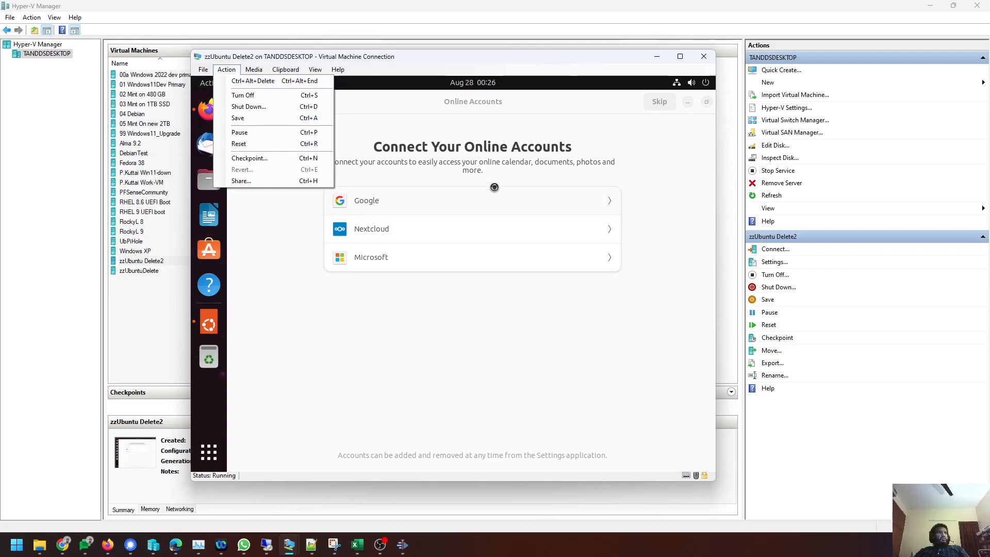
left_click(223, 72)
left_click(223, 72)
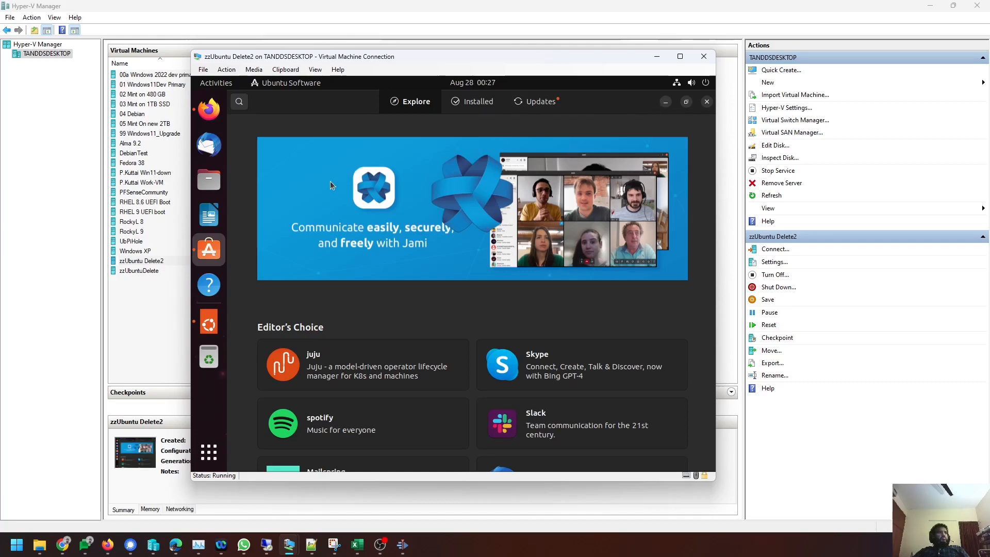
Search Ubuntu Software for 'gparted' and install GParted Partition Editor, authorizing with the password.
left_click(240, 103)
type("gparted")
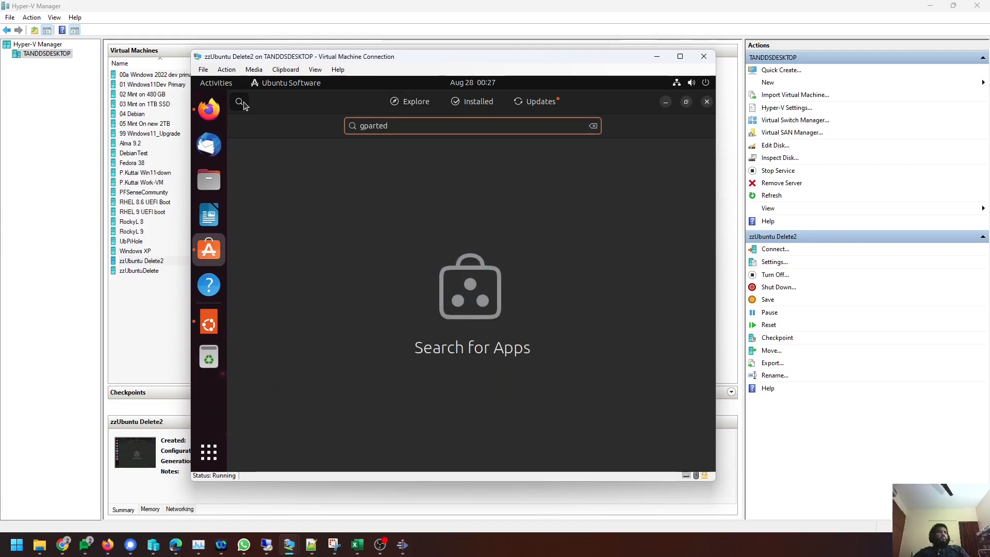
left_click(384, 159)
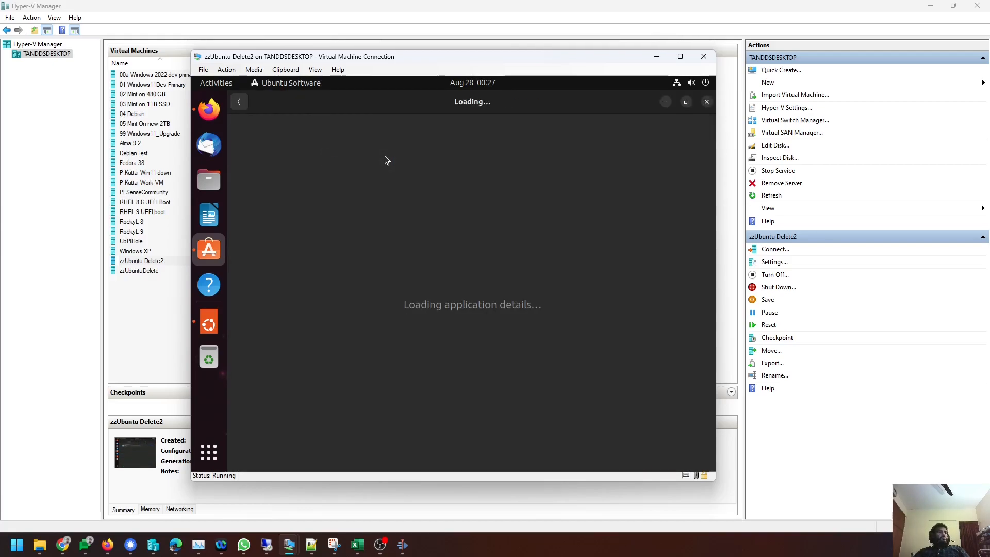
left_click(632, 162)
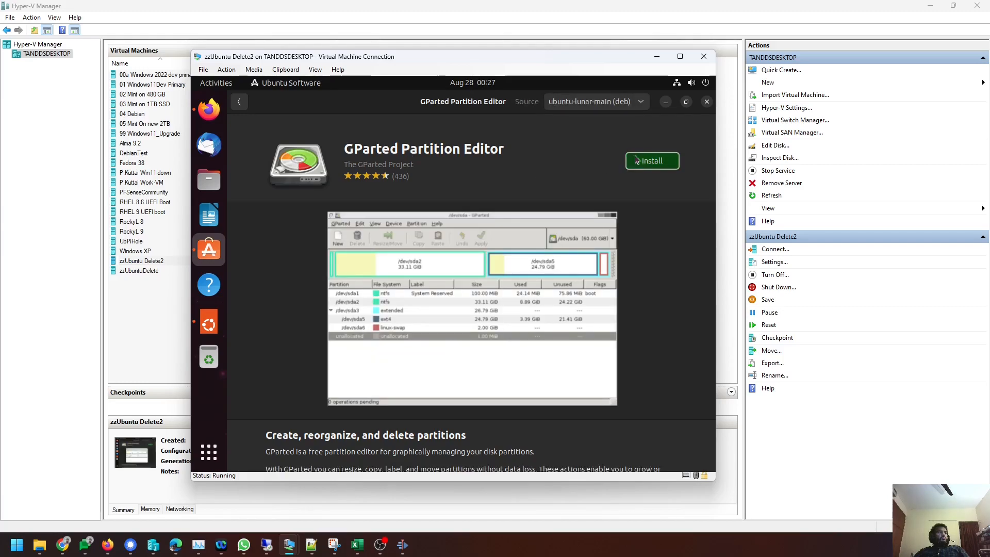
type("****")
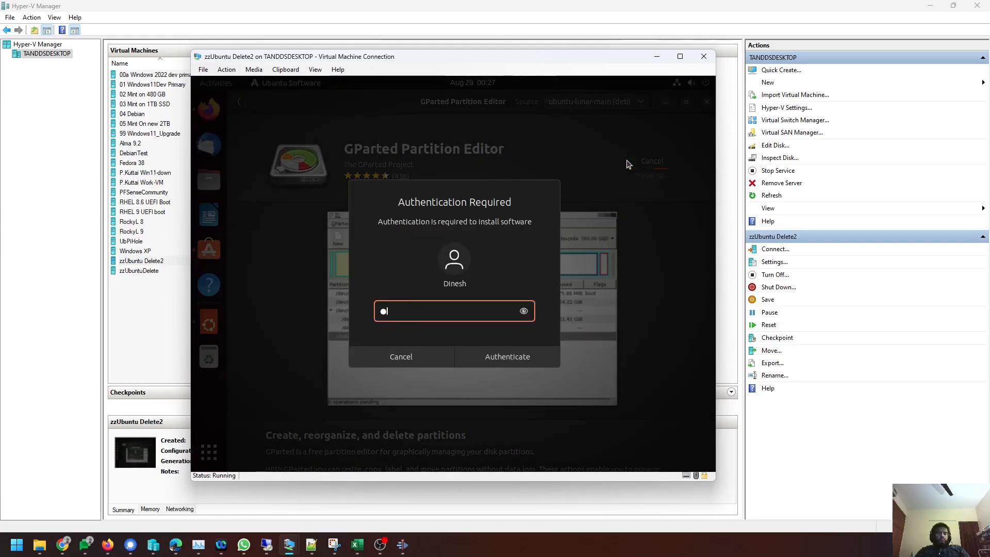
type("*******")
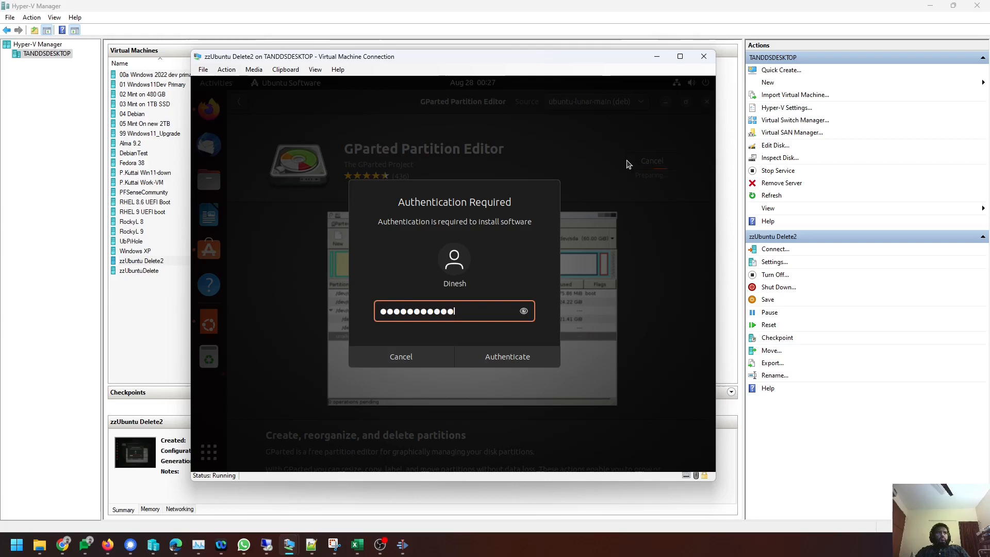
type("******")
key("Return")
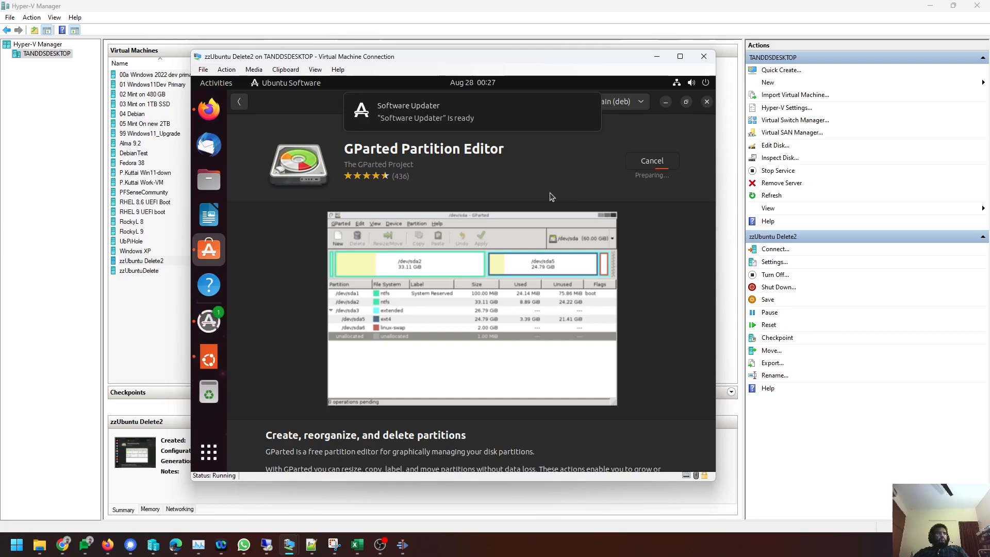
scroll(541, 222, "down", 3)
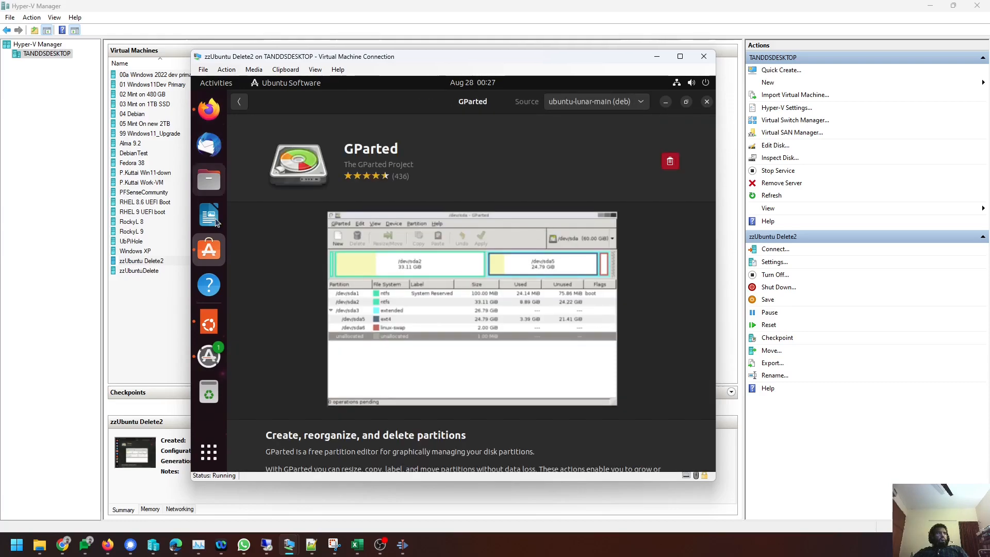
Launch GParted by searching 'gpart' in the app grid, authenticating with the password.
left_click(209, 454)
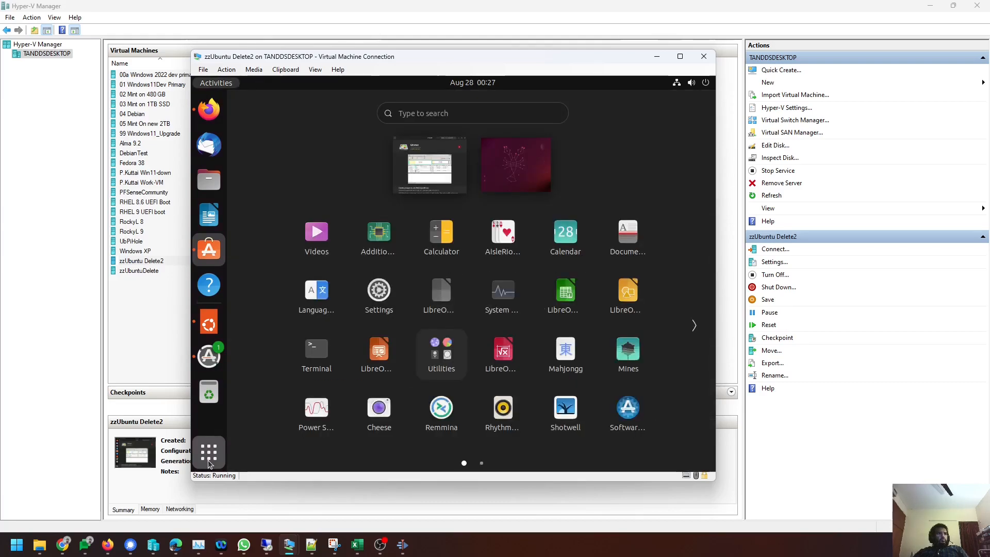
type("gpart")
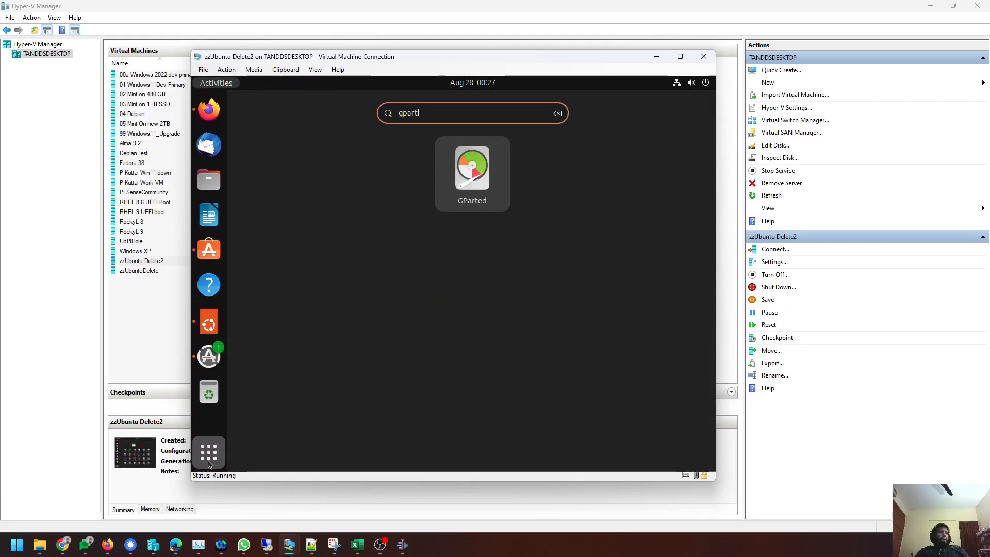
key("Return")
type("••")
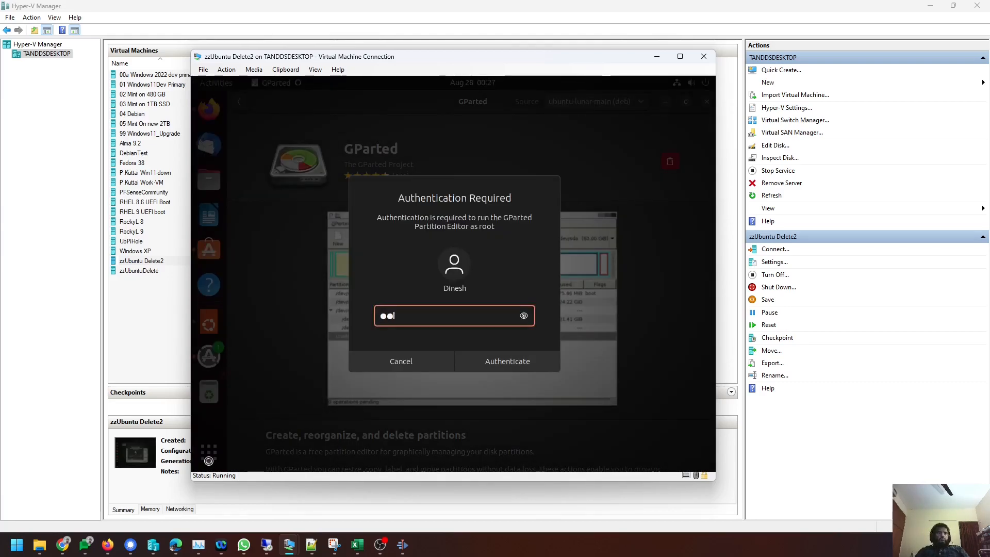
type("••••••••••••••••")
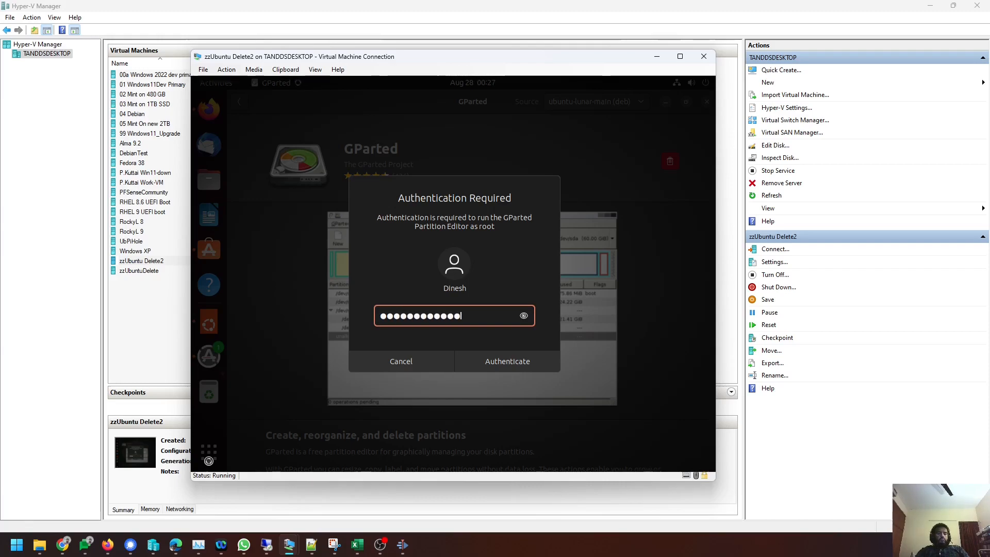
key("Return")
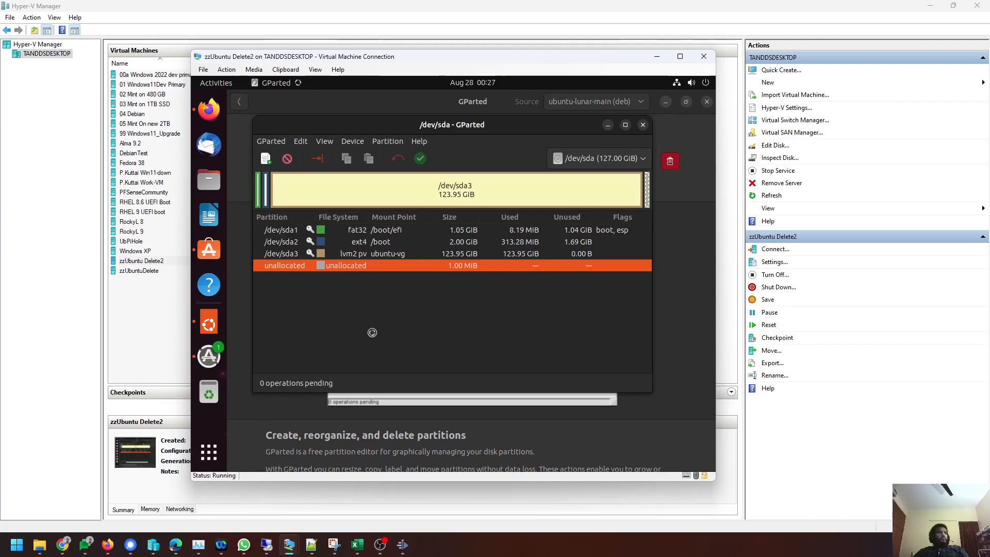
Inspect /dev/sda1 EFI, /dev/sda2 boot, unallocated space and /dev/sda3 LVM, then close GParted.
left_click(399, 230)
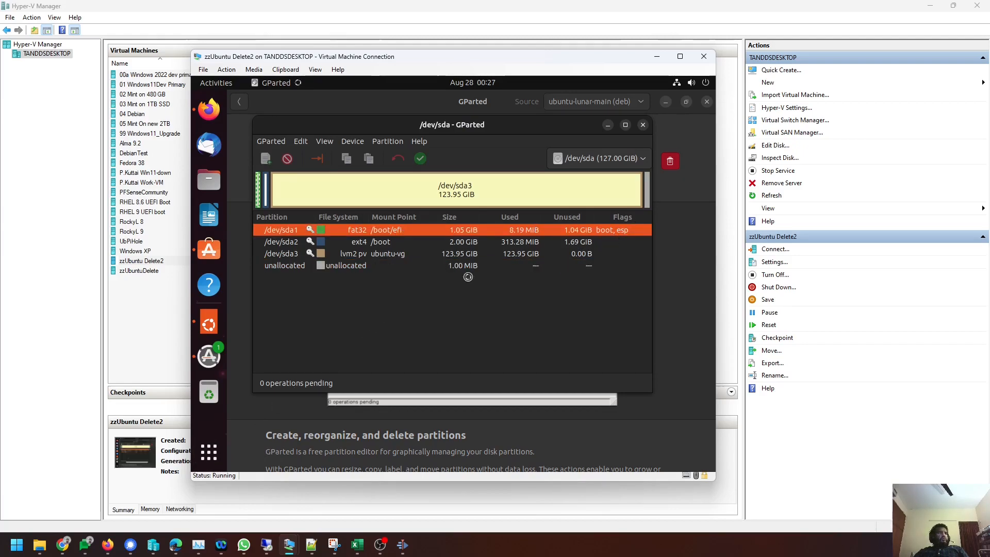
left_click(438, 246)
left_click(429, 261)
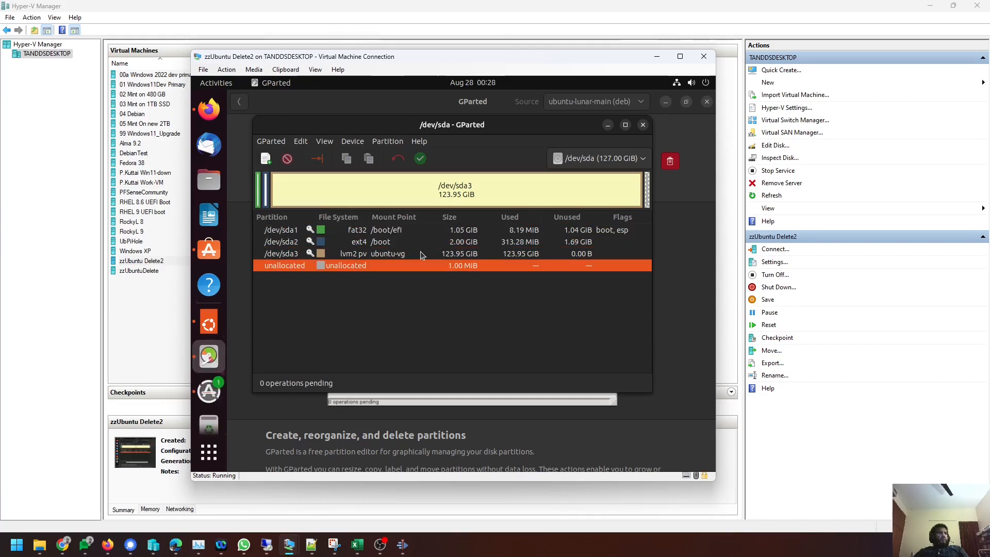
left_click(420, 253)
left_click(424, 265)
left_click(642, 125)
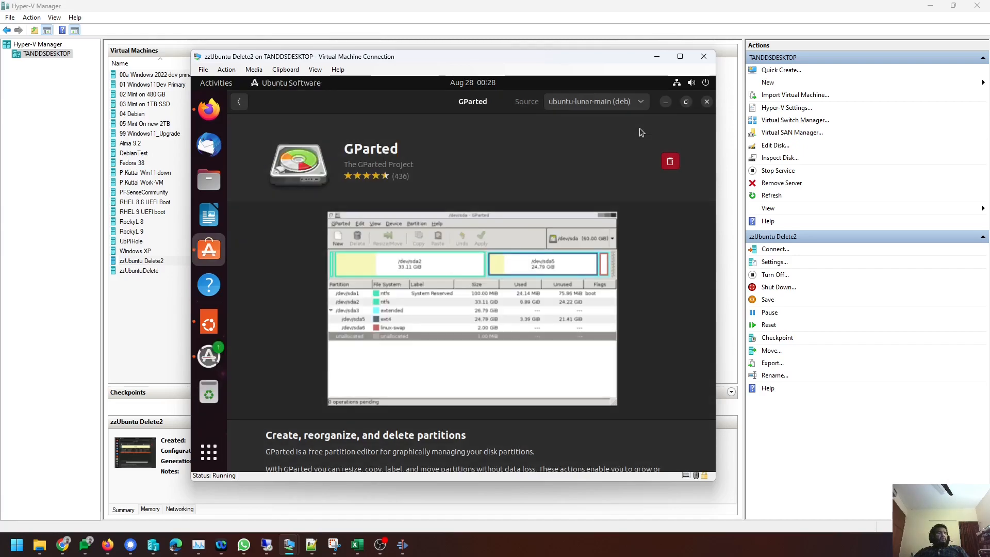
Install the 451.6 MB of pending updates from Software Updater and expand the package details.
left_click(209, 356)
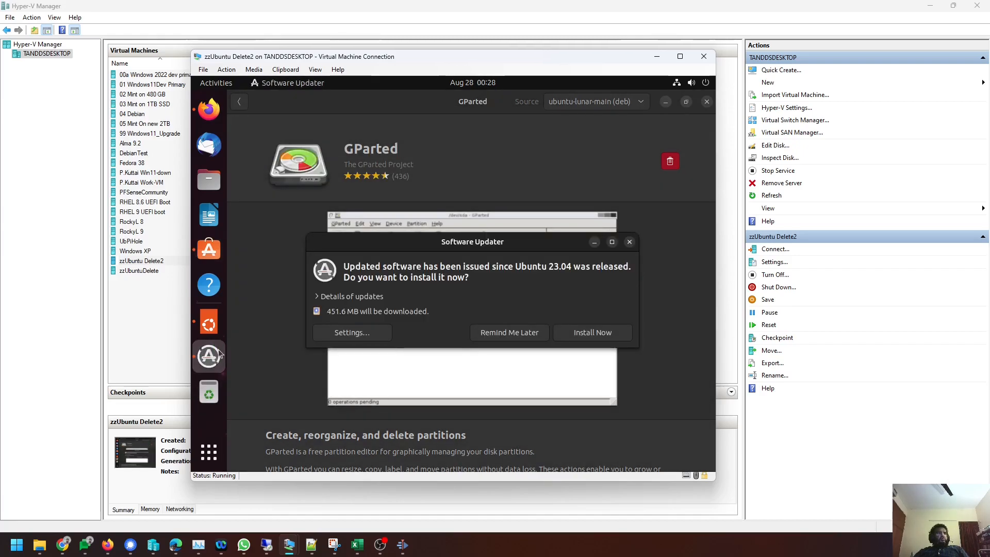
left_click(610, 335)
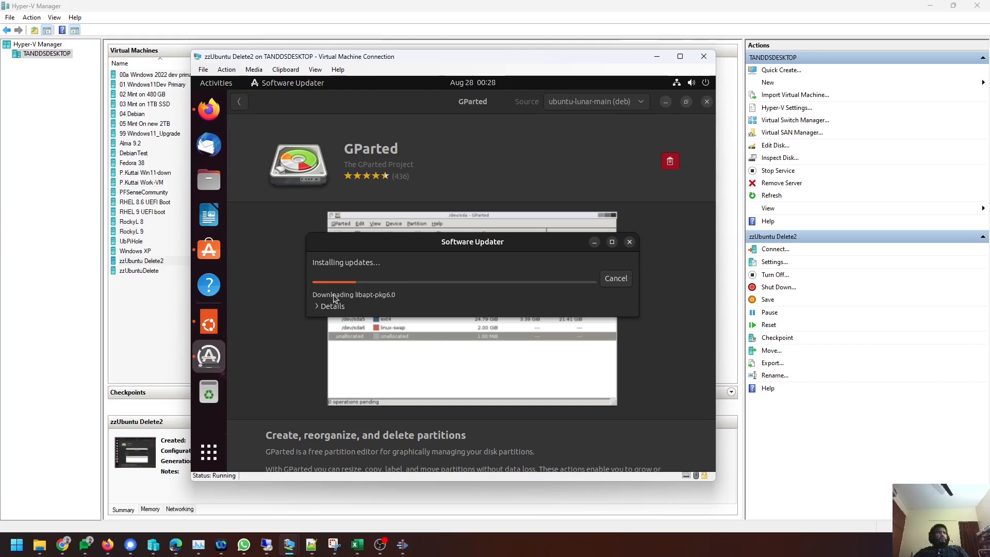
left_click(332, 305)
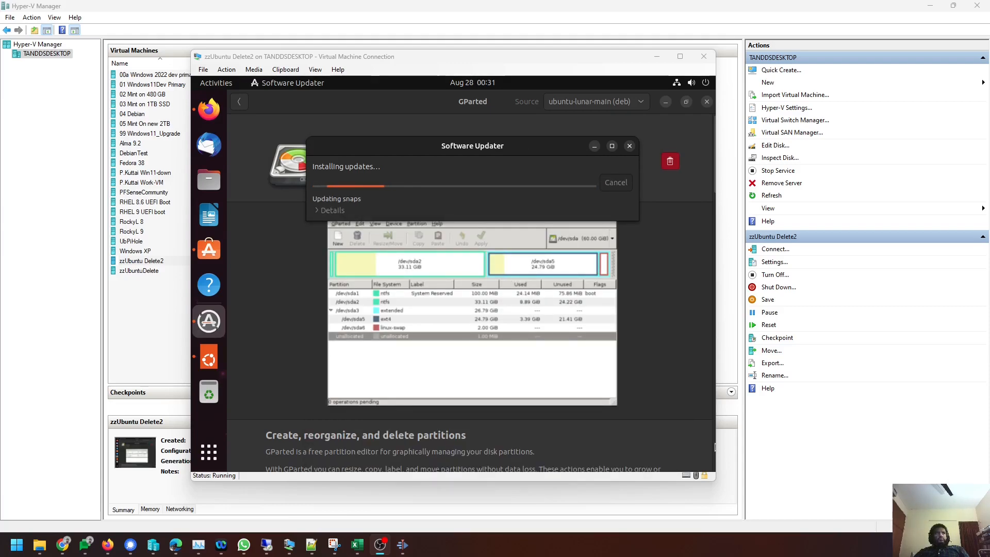
Close Ubuntu Software and restart the guest to complete the updates.
left_click(706, 102)
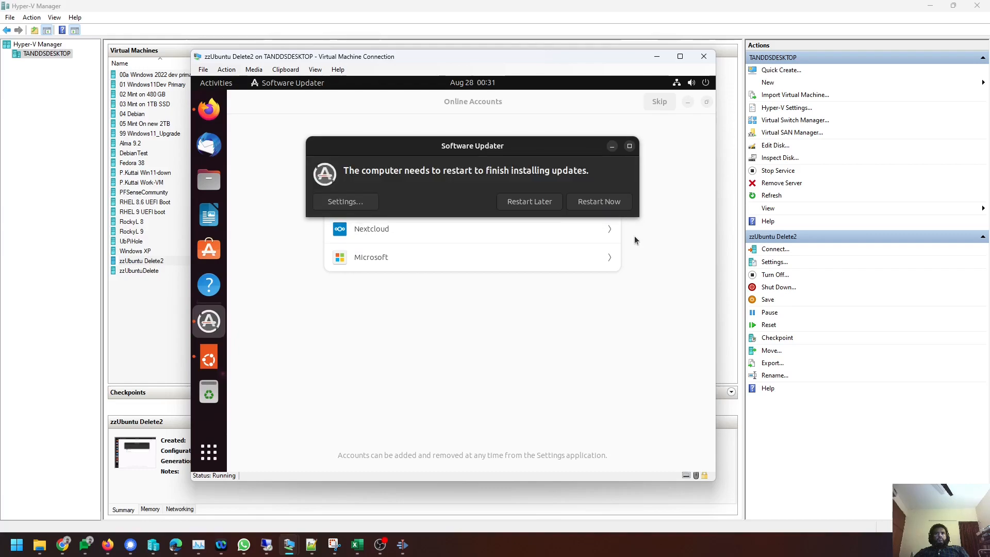
left_click(608, 201)
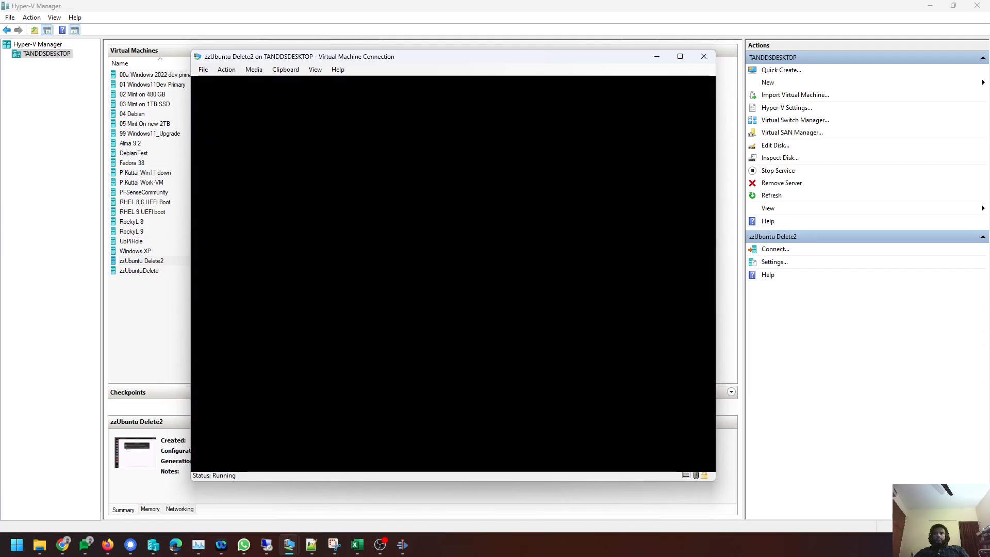